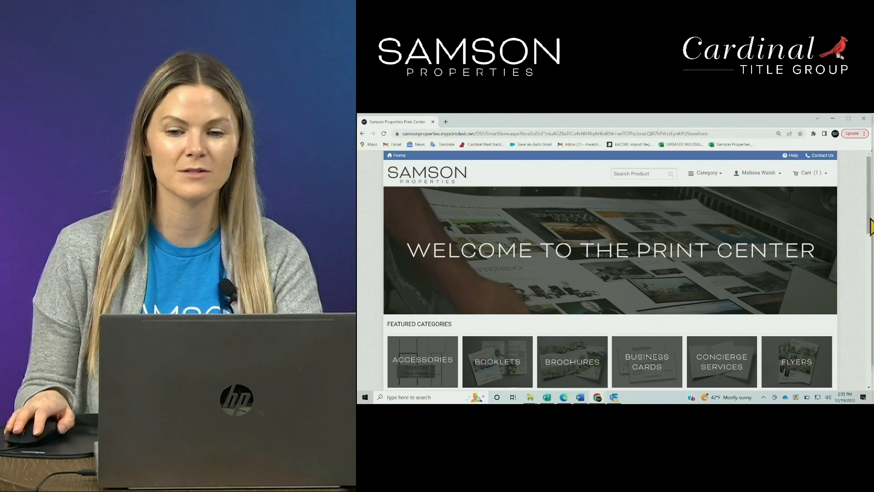
Browse the featured categories and open the Just Listed/Just Sold postcards category
left_click_drag(870, 197, 852, 198)
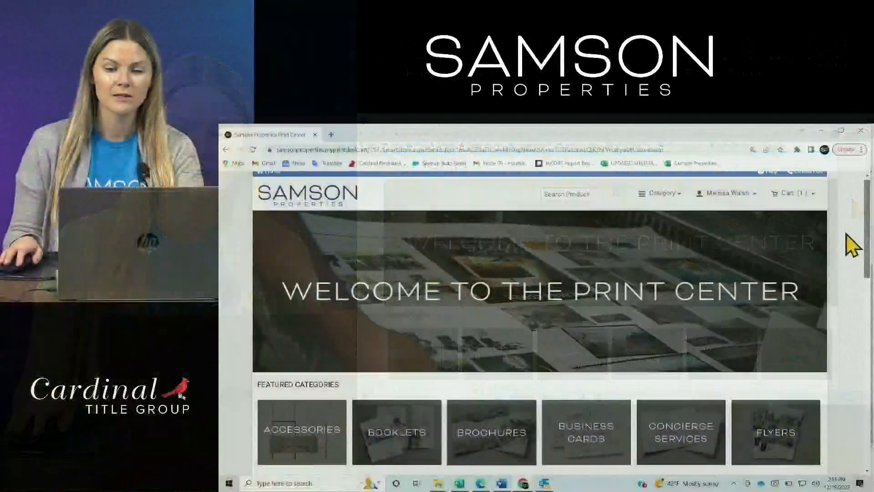
left_click_drag(845, 234, 860, 361)
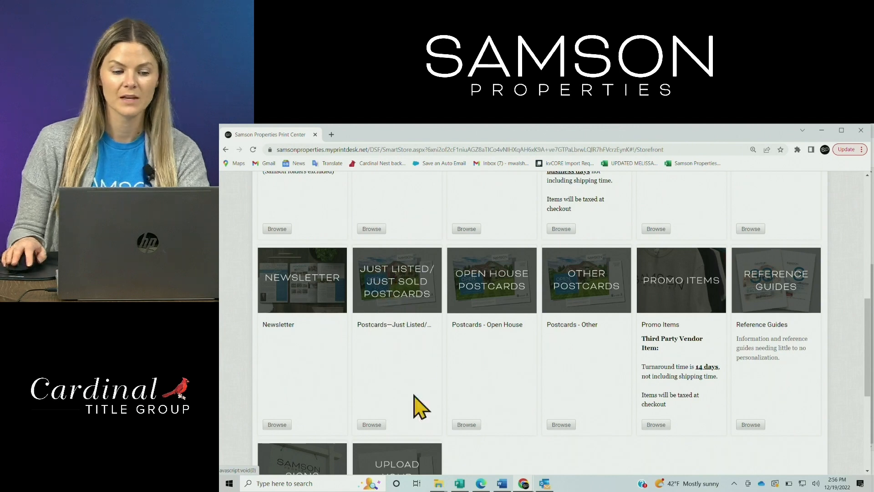
left_click(371, 425)
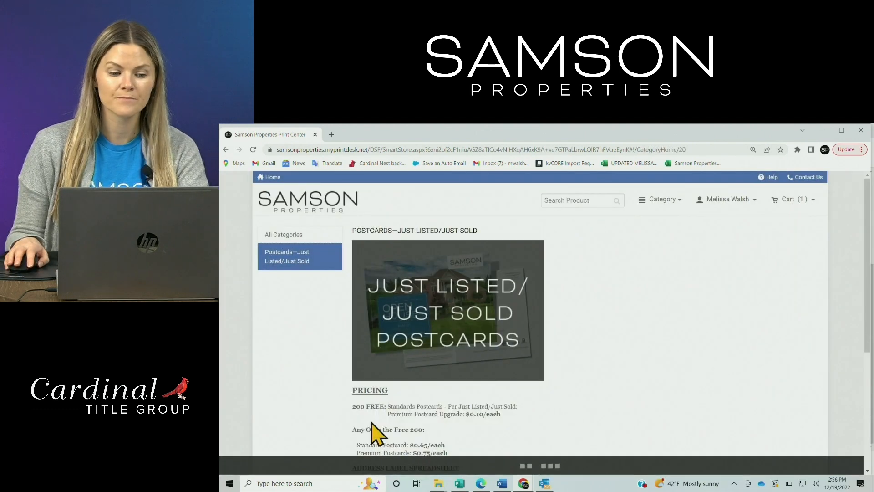
Review the postcard pricing, the address label spreadsheet instructions and the important notes for this category
scroll(689, 367, "down", 2)
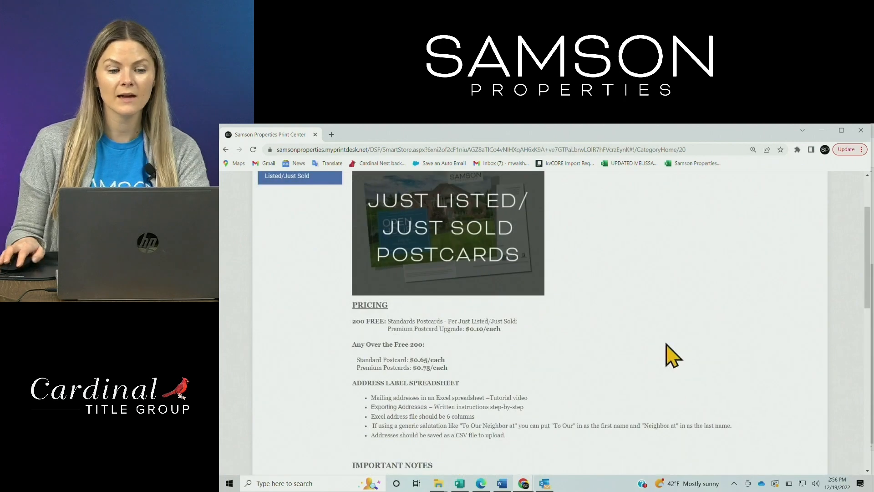
scroll(798, 357, "down", 1)
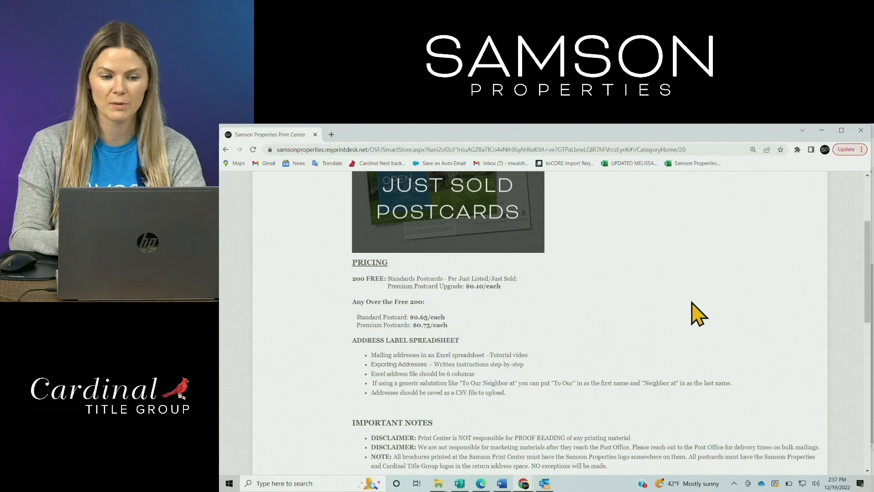
scroll(687, 321, "down", 1)
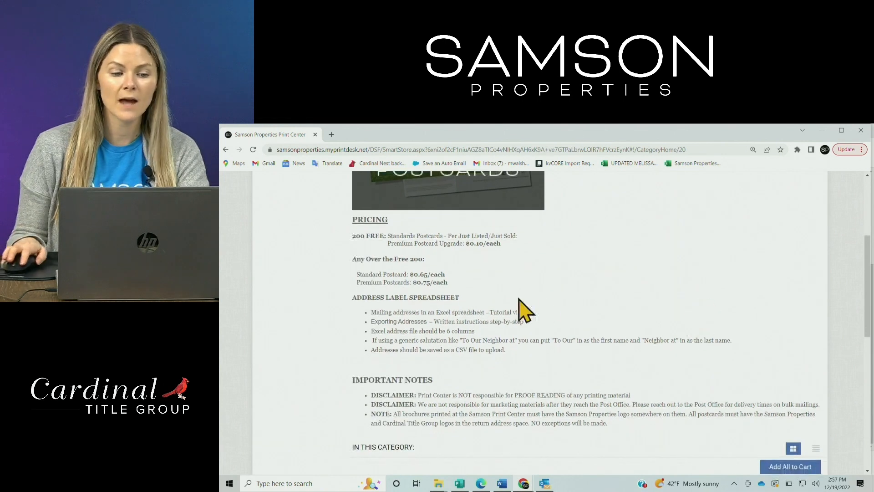
left_click_drag(357, 297, 472, 298)
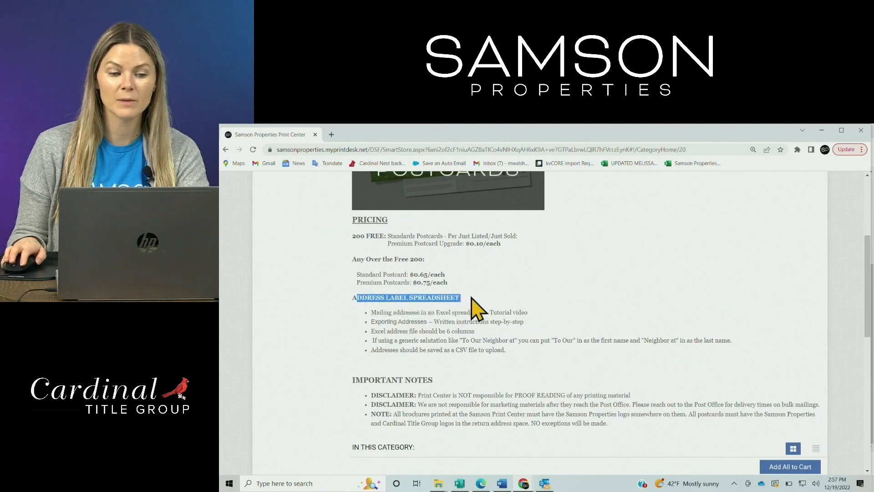
left_click(471, 298)
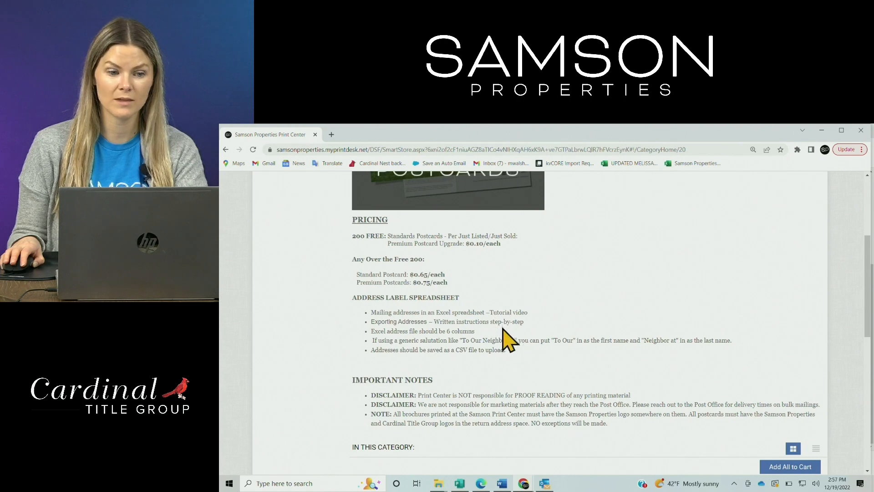
scroll(508, 340, "down", 3)
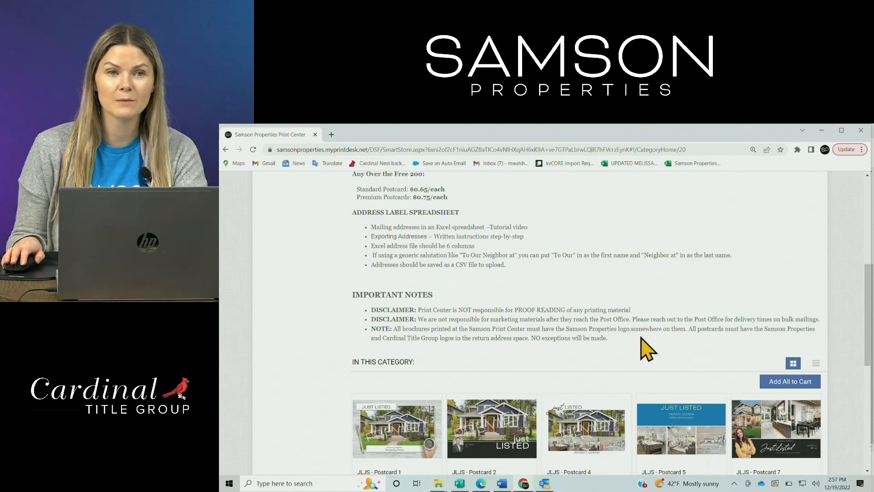
Start an order for JLJS - Postcard 1 from the products in this category
scroll(648, 350, "down", 3)
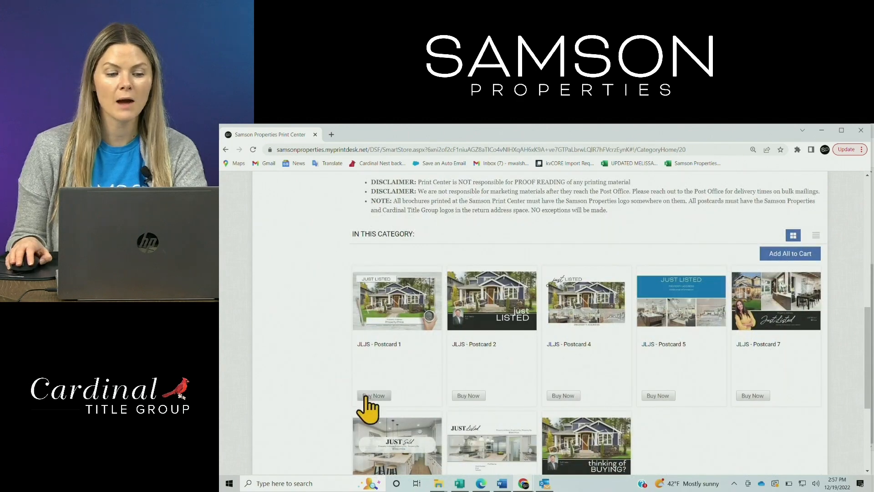
scroll(389, 369, "down", 1)
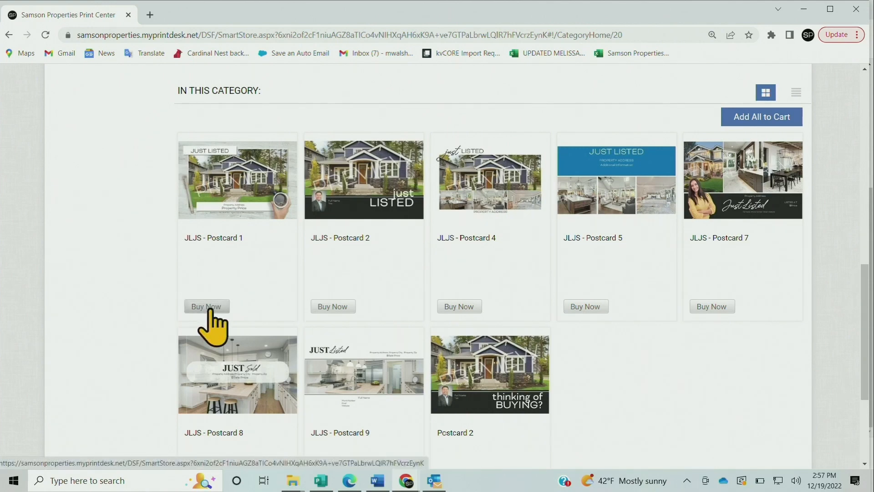
left_click_drag(210, 309, 214, 311)
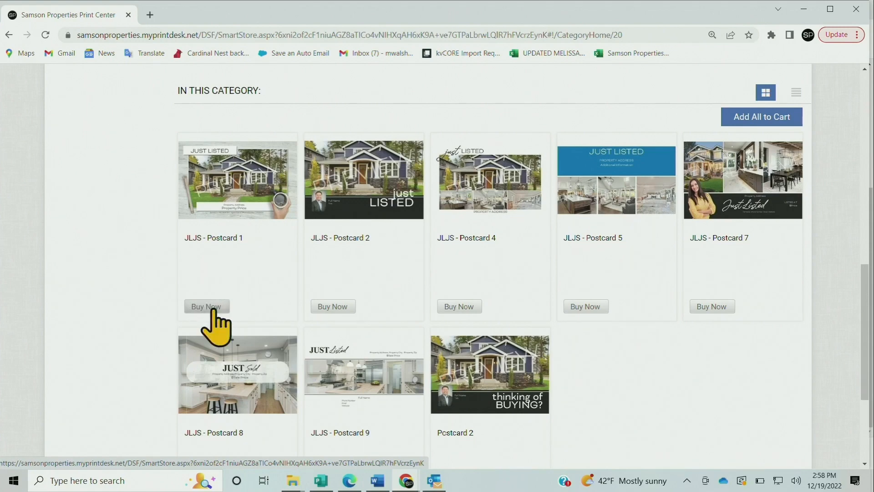
left_click(214, 309)
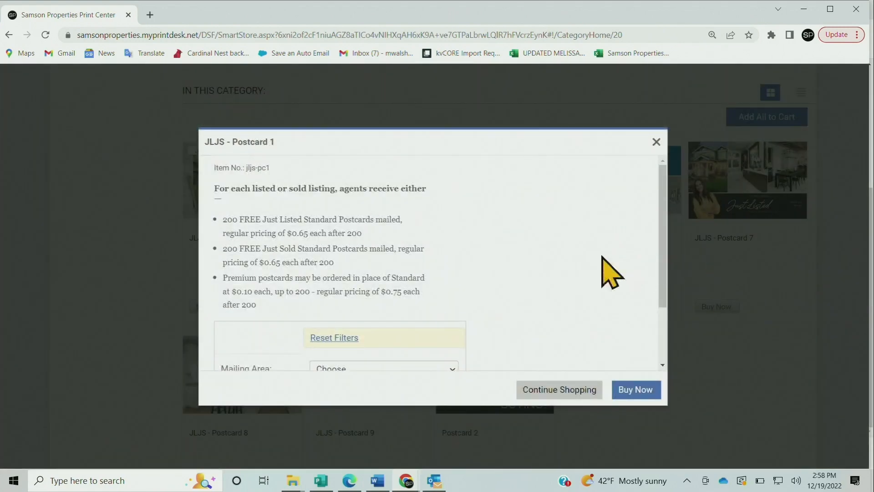
Choose Virginia as the mailing area and Standard - without bleed as the postcard version, and proceed to the postcard editor
scroll(602, 257, "down", 2)
left_click(338, 292)
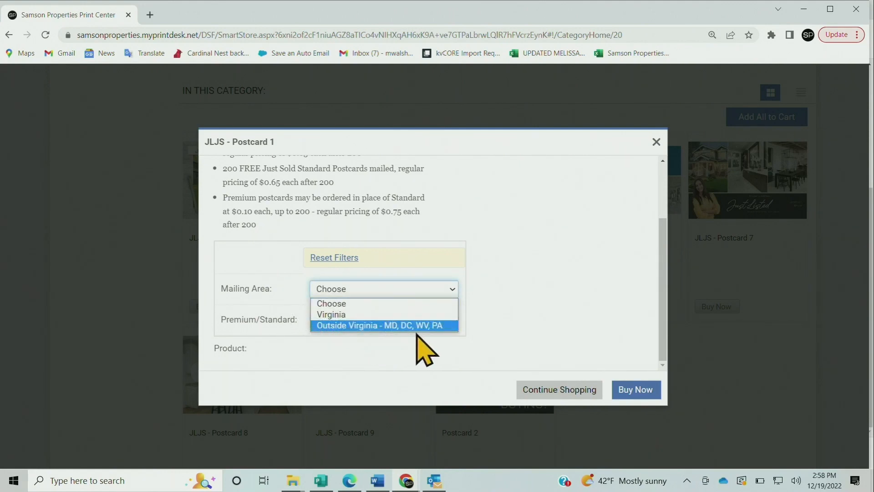
left_click(447, 315)
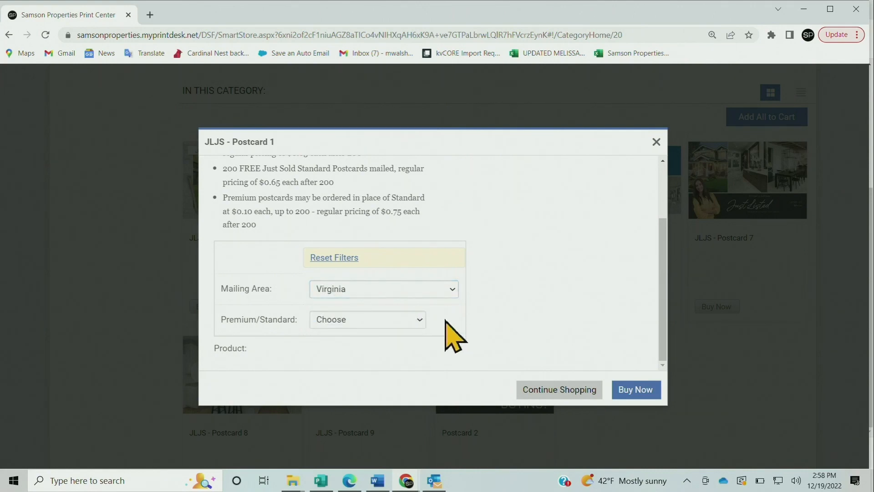
left_click(396, 319)
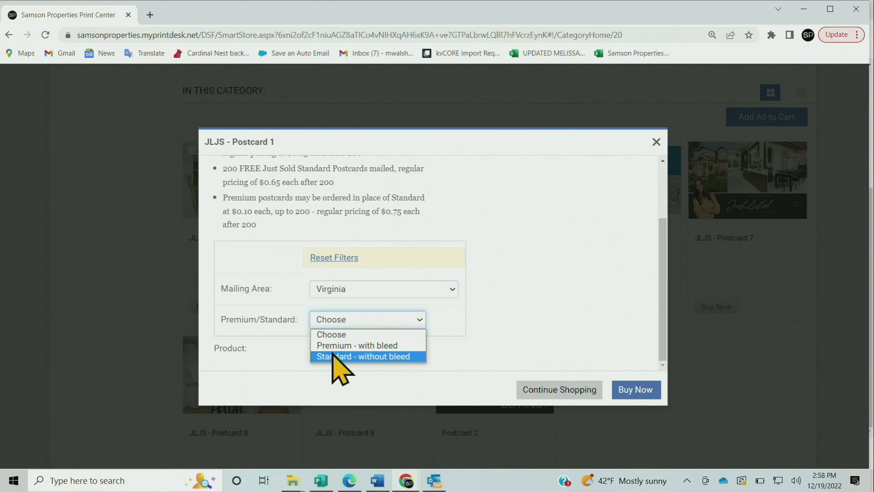
left_click(337, 357)
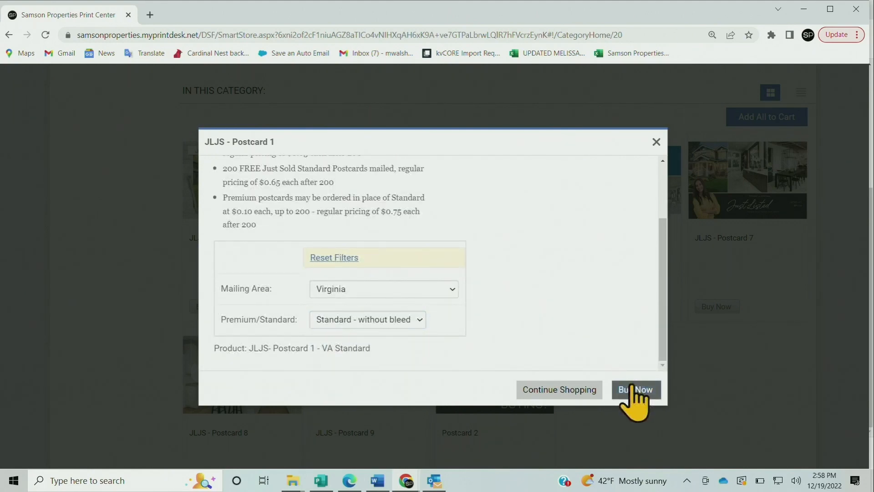
left_click(636, 391)
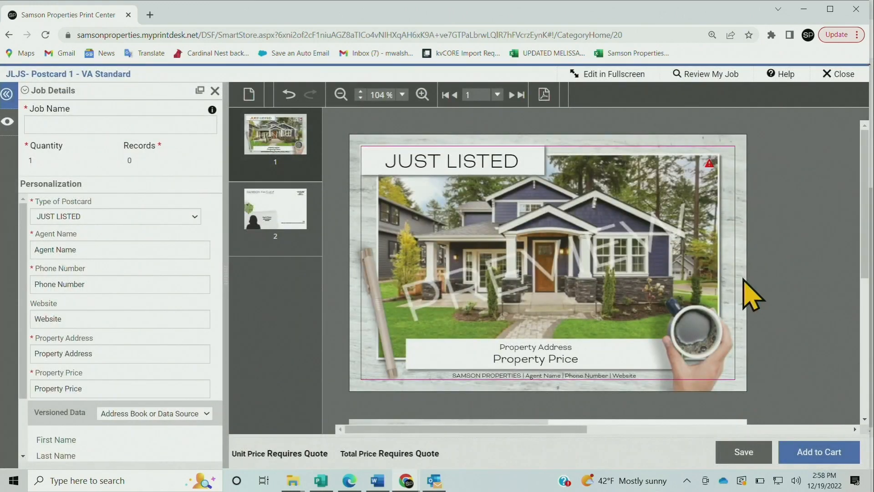
Name the job with the property's house number and street followed by "Just Listed"
left_click(44, 124)
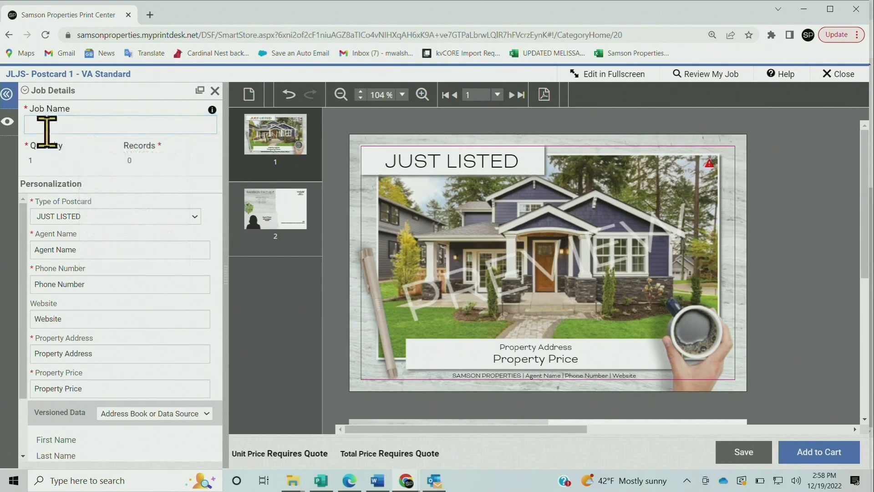
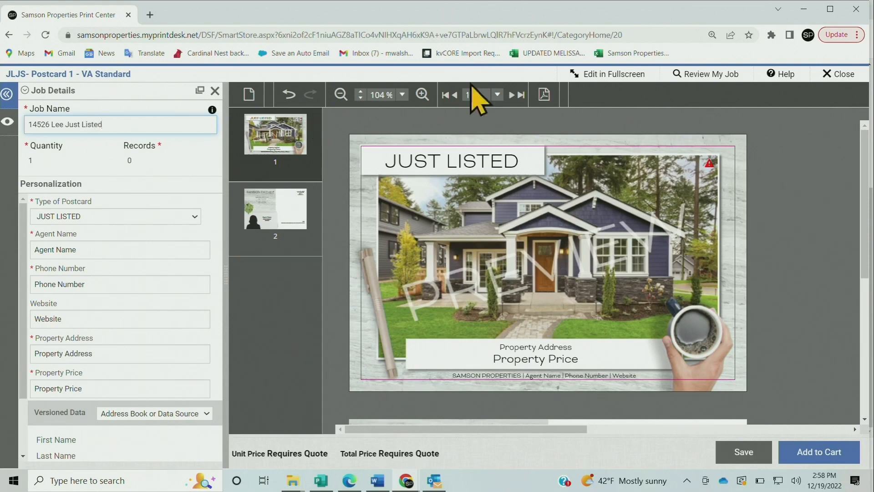
left_click(191, 161)
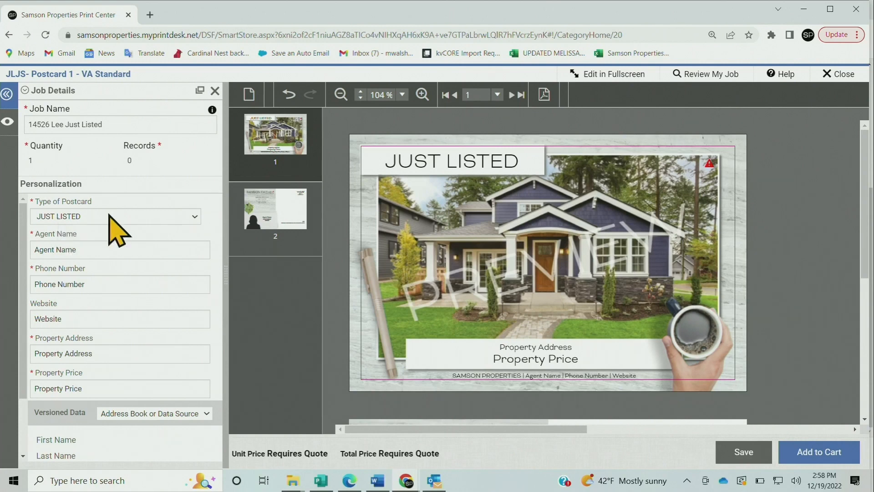
Switch the type of postcard to JUST SOLD and back to JUST LISTED
left_click(196, 216)
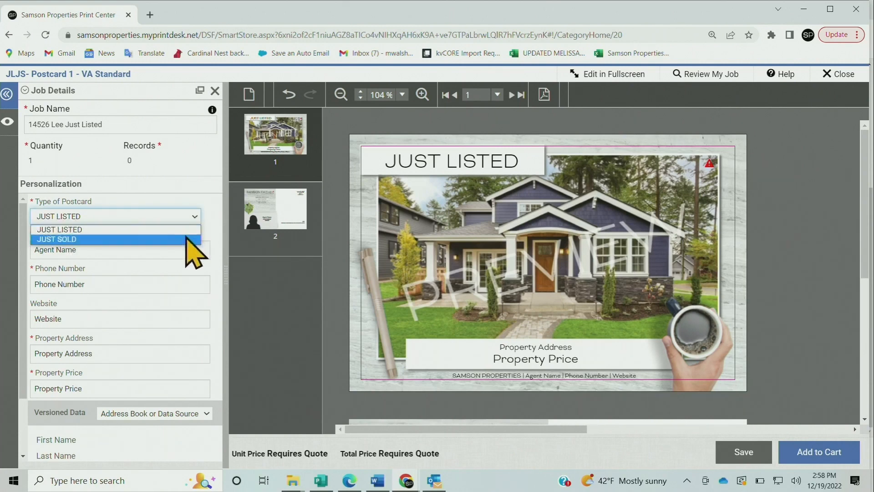
left_click(189, 239)
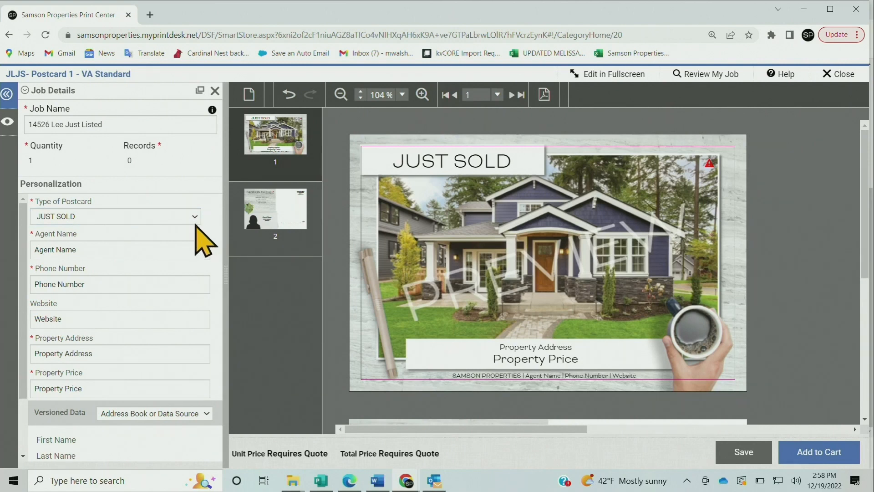
left_click(187, 217)
left_click(99, 229)
left_click(112, 216)
left_click(162, 230)
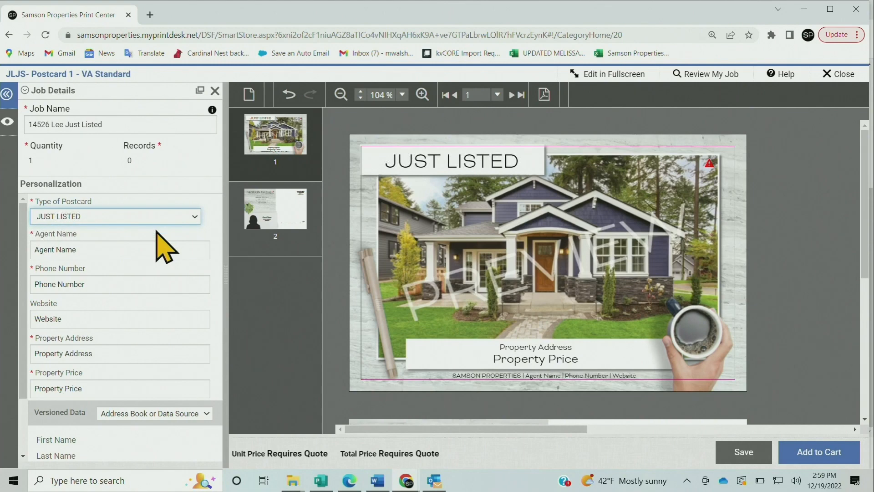
Replace the placeholder agent name with the agent's full name
left_click(104, 247)
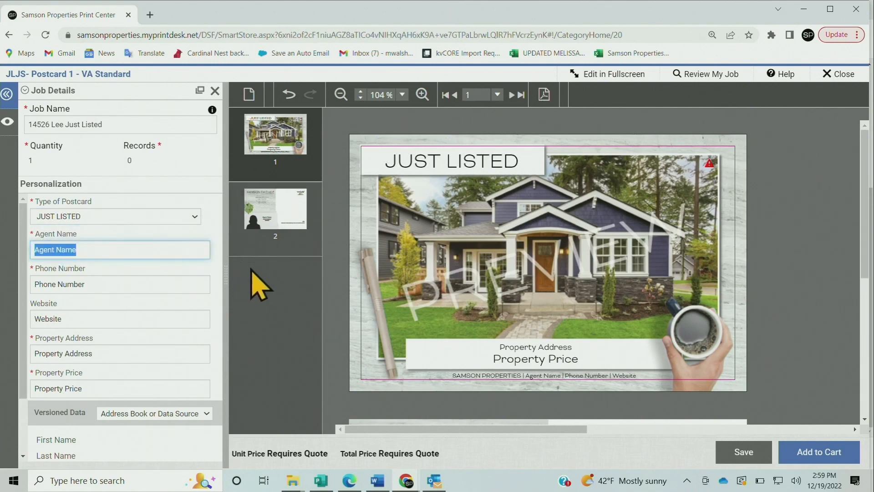
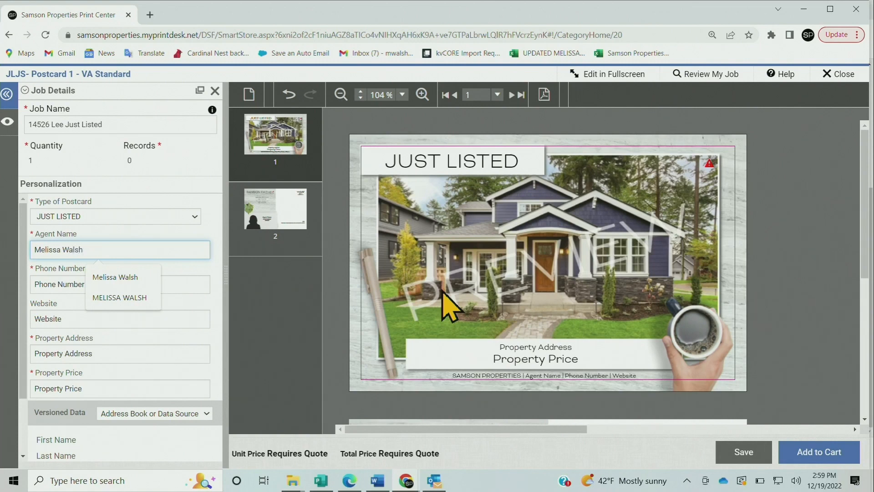
key("Tab")
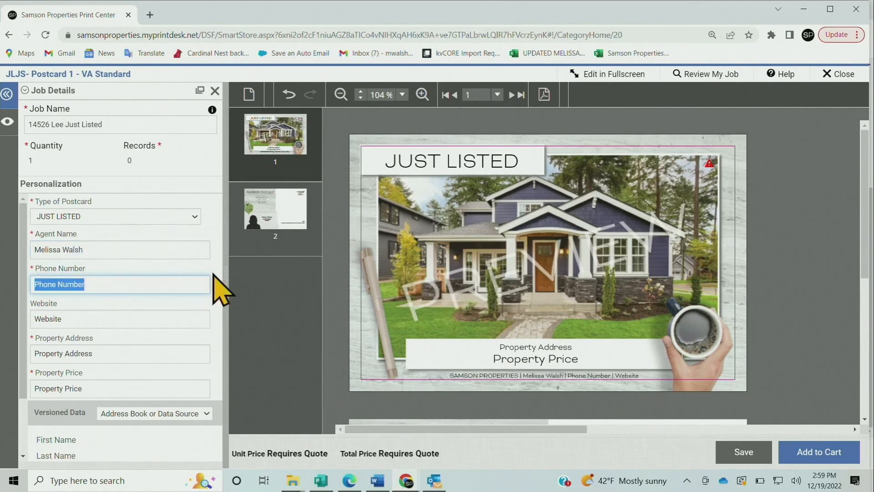
left_click(213, 274)
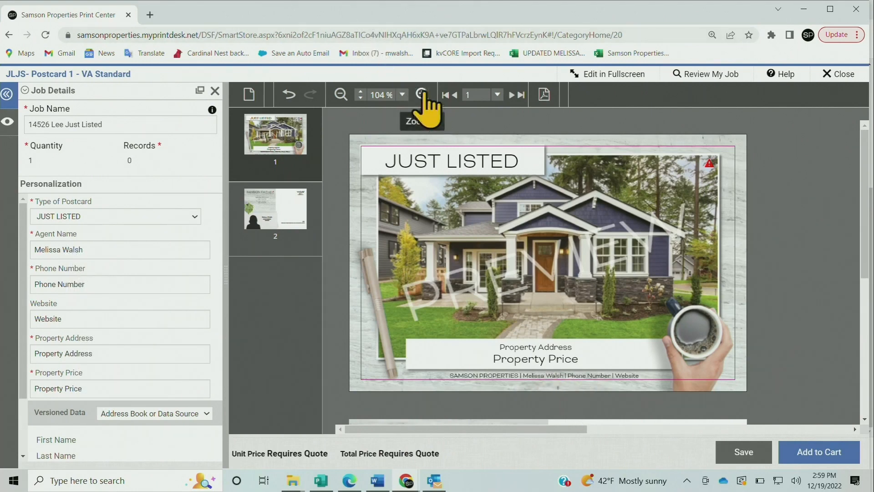
Replace the placeholder phone number with the agent's phone number
left_click(422, 94)
left_click(422, 94)
scroll(719, 253, "down", 5)
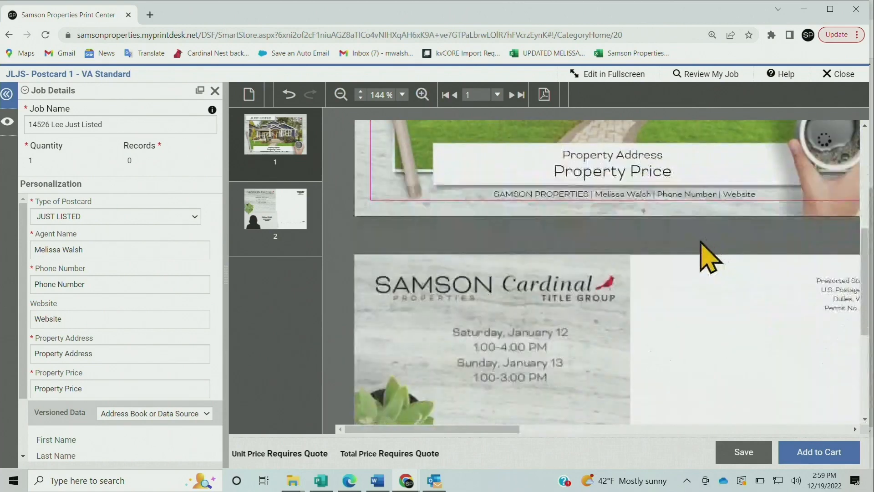
scroll(700, 241, "up", 3)
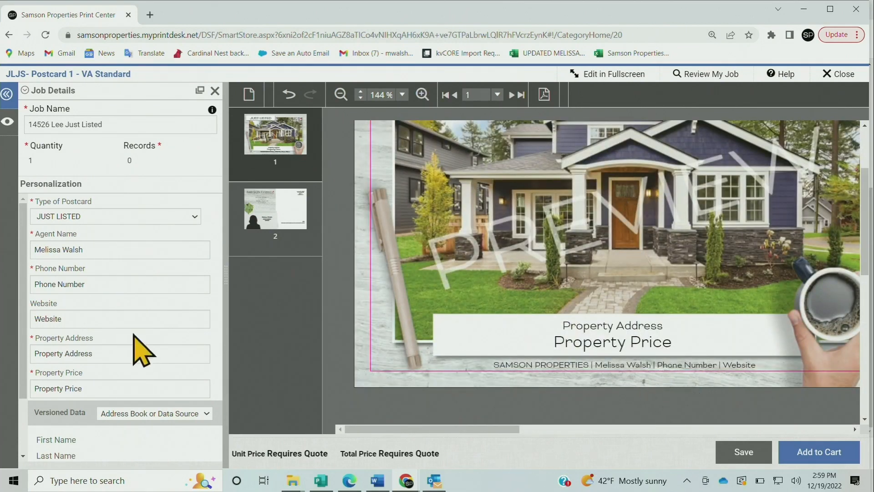
left_click_drag(88, 285, 30, 283)
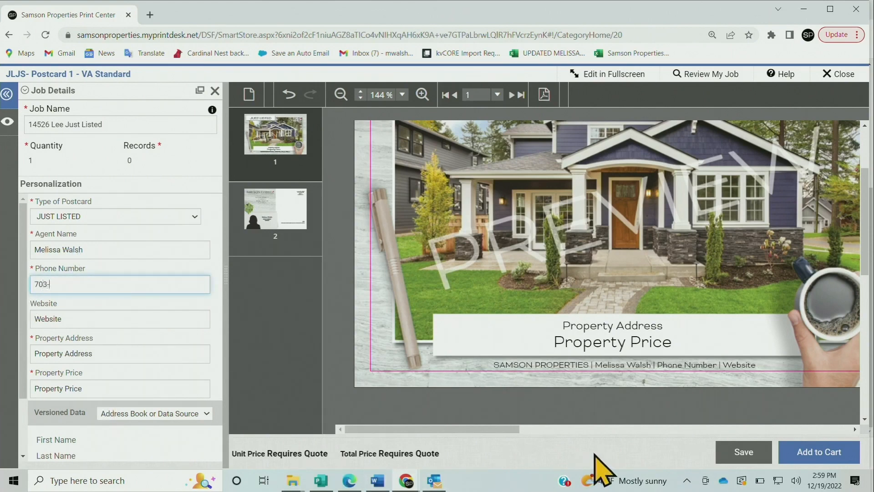
Replace the placeholder website with the agent's e-mail address
left_click(151, 322)
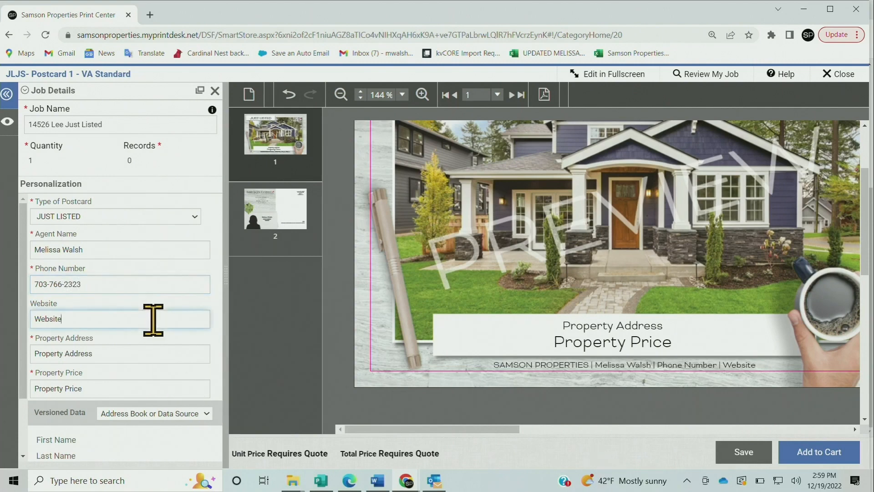
left_click_drag(90, 318, 33, 322)
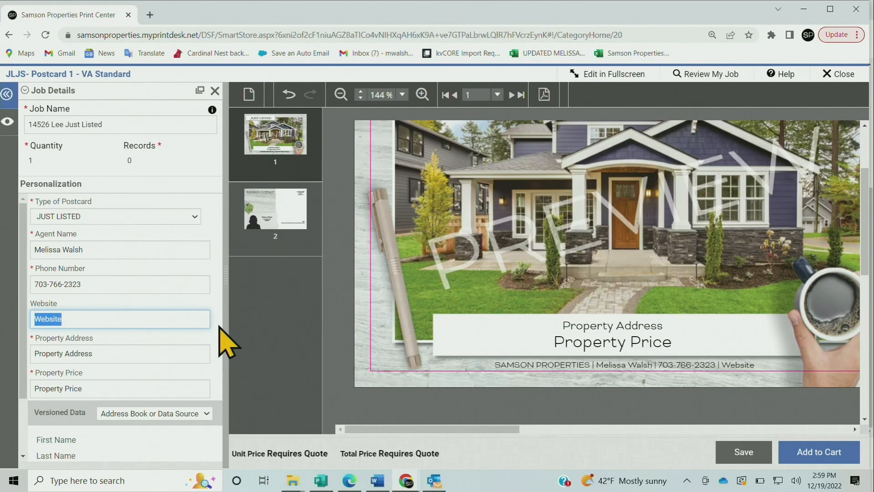
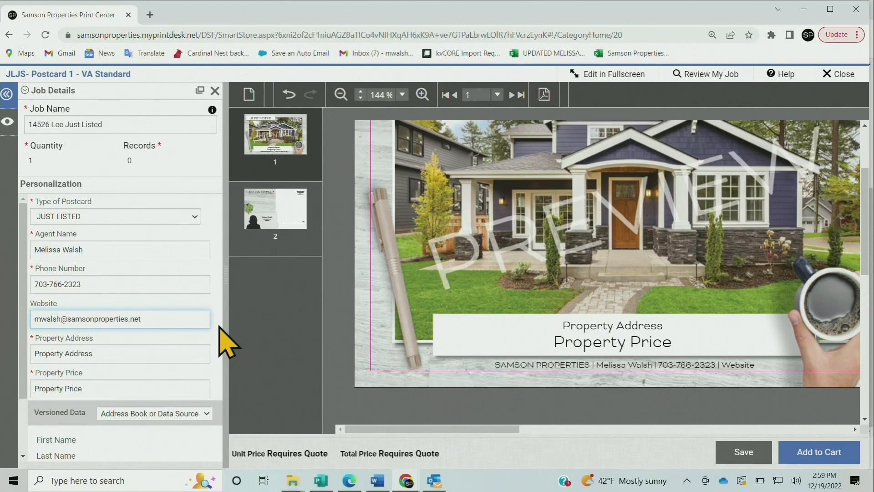
left_click(220, 326)
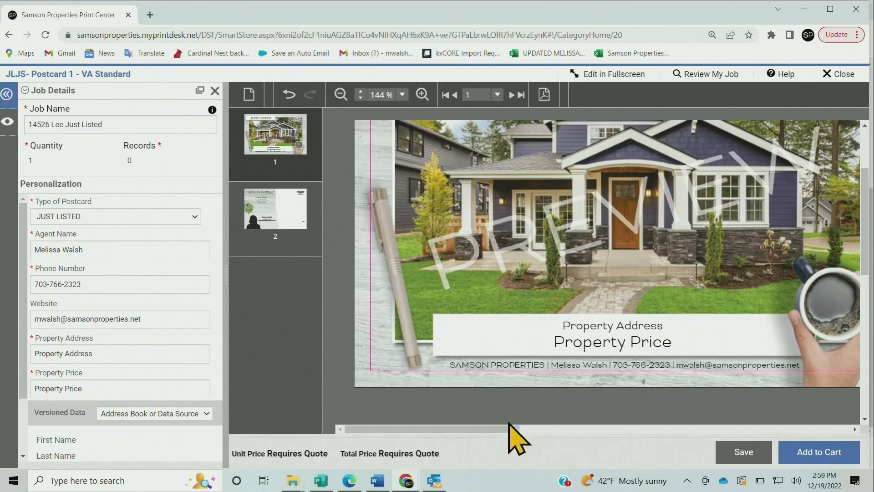
Replace the placeholder property address with the listing's full street address, city, state and ZIP code, and apply it to the postcard
left_click_drag(519, 431, 569, 433)
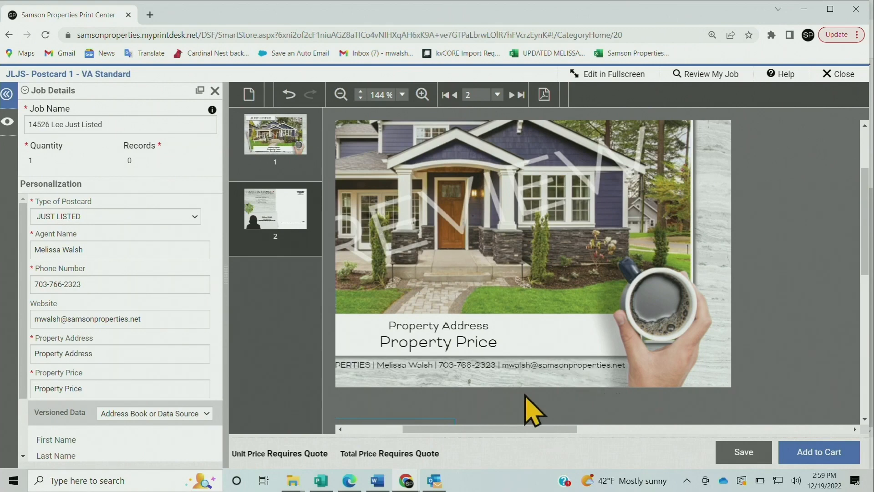
left_click_drag(478, 430, 434, 431)
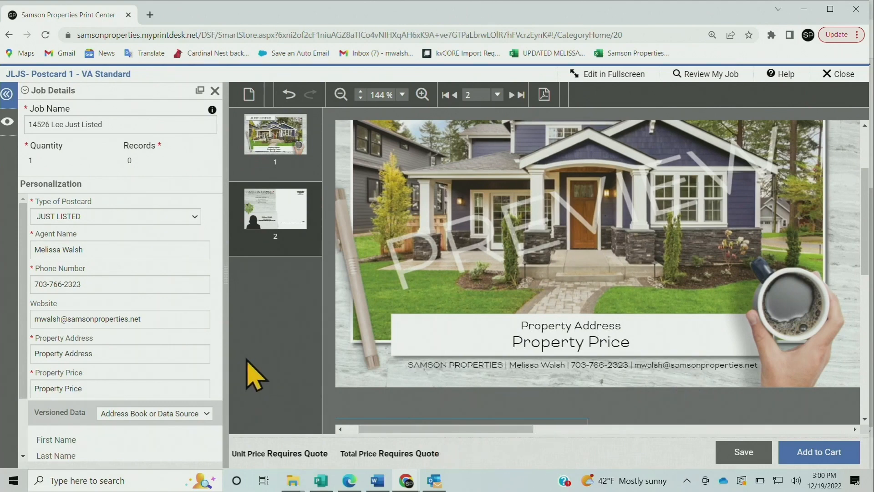
left_click(114, 353)
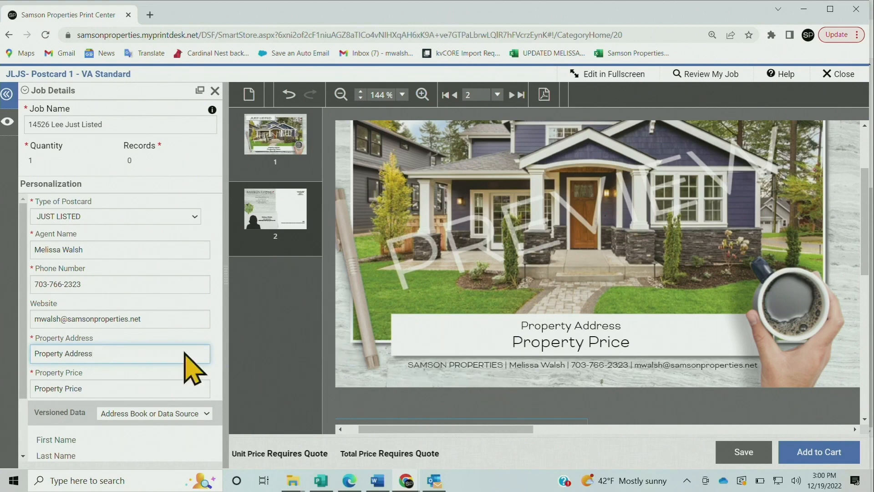
left_click_drag(132, 351, 36, 353)
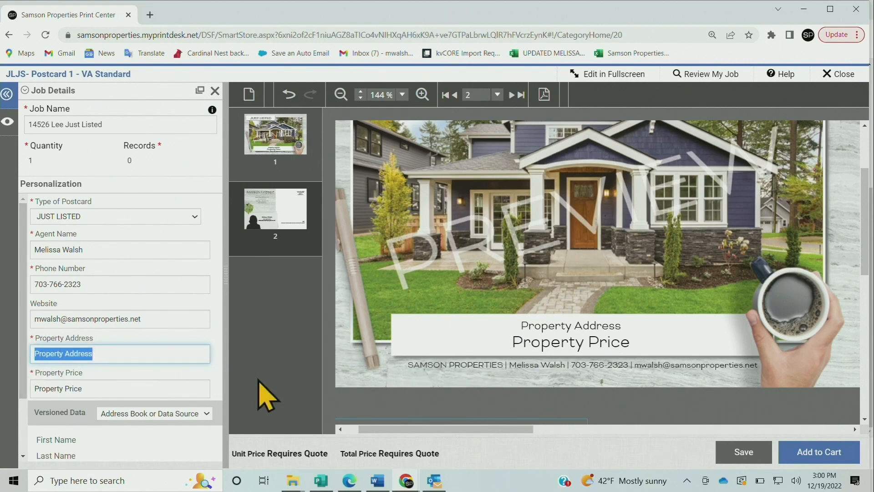
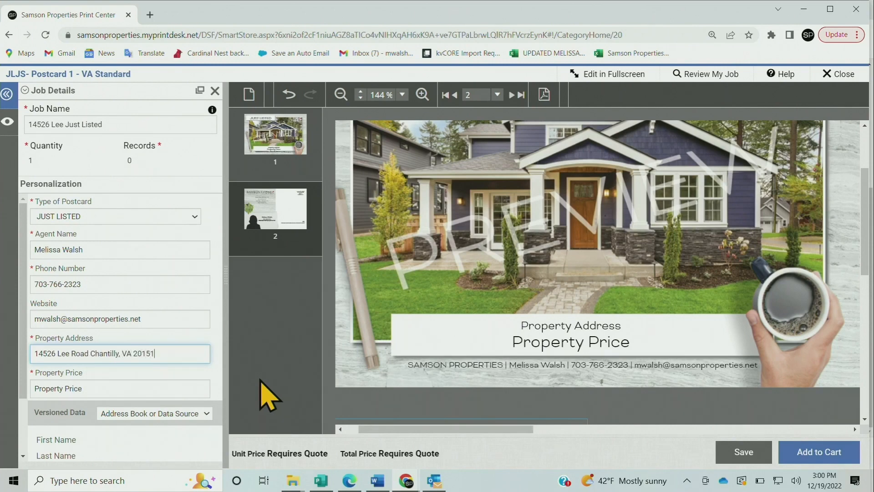
left_click(419, 319)
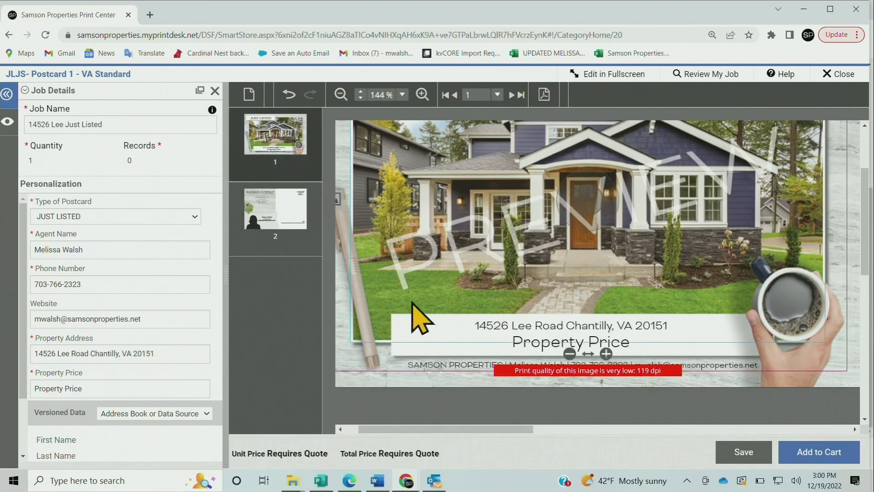
left_click(543, 326)
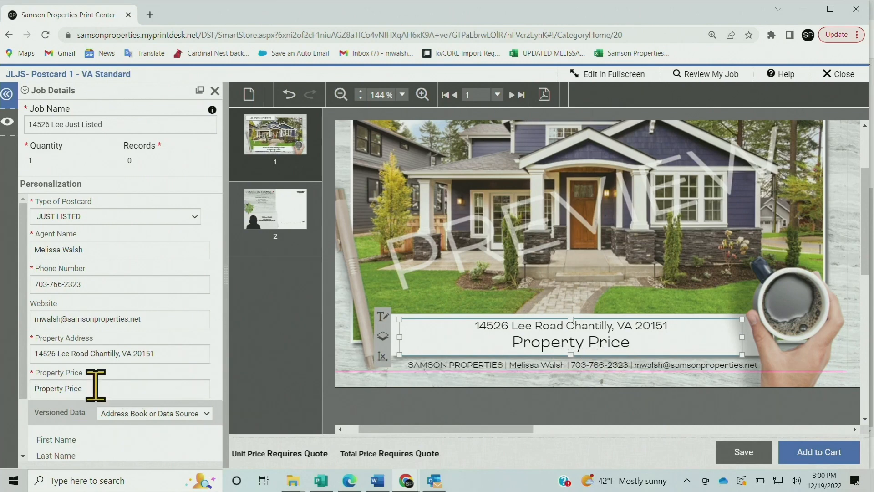
Set the property price to $899,000, including the dollar sign, and apply it to the postcard
left_click_drag(94, 388, 30, 388)
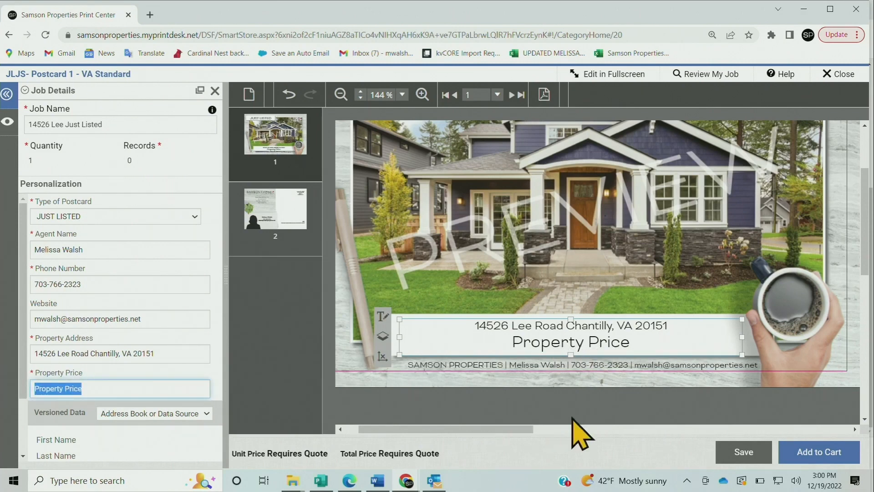
type("899,000")
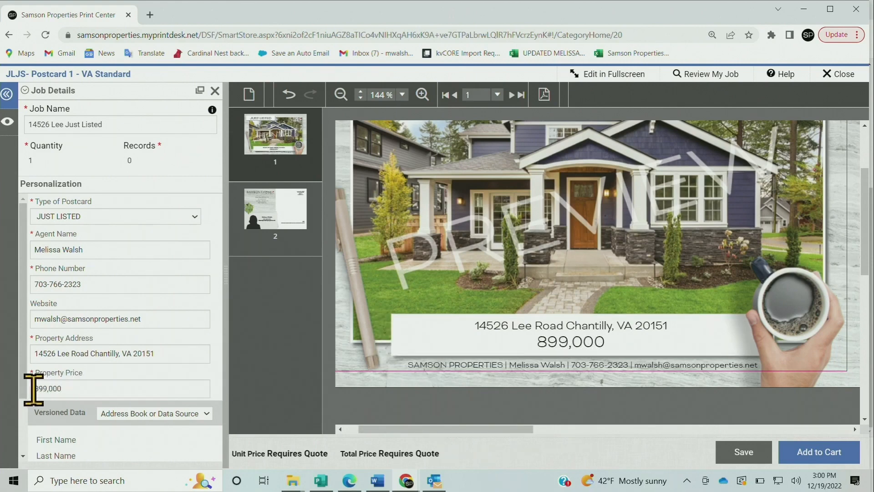
left_click(34, 388)
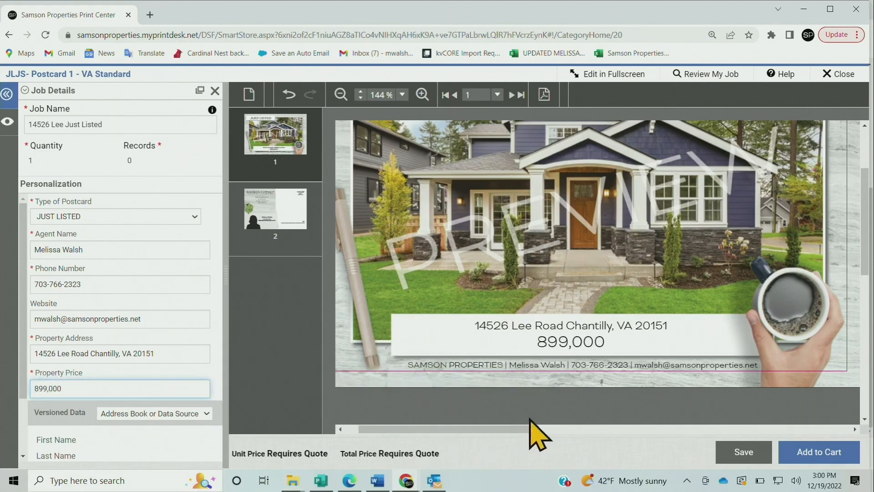
type("$")
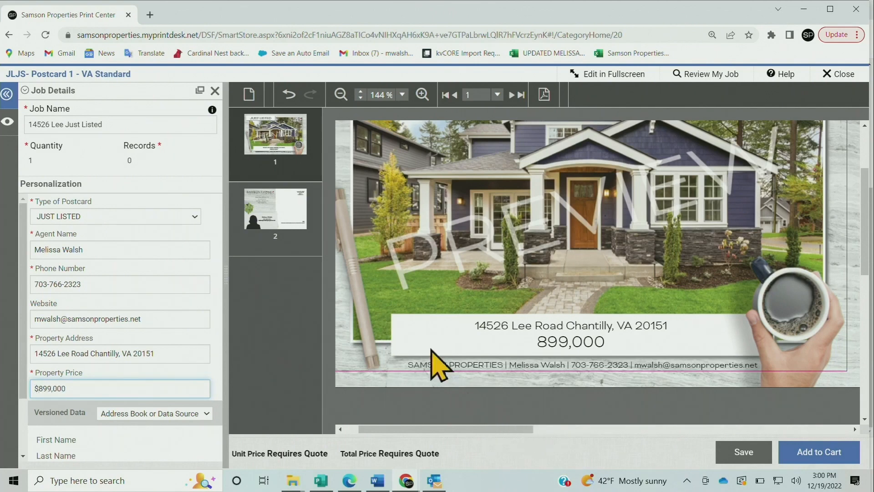
left_click(421, 340)
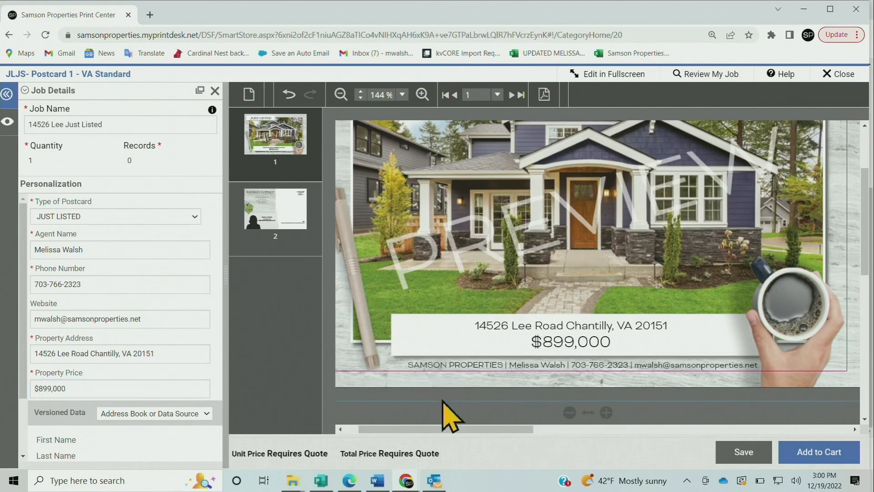
Open the image selection for the house photo on the postcard front and upload the property photo from the Saved Pictures folder
scroll(449, 418, "up", 1)
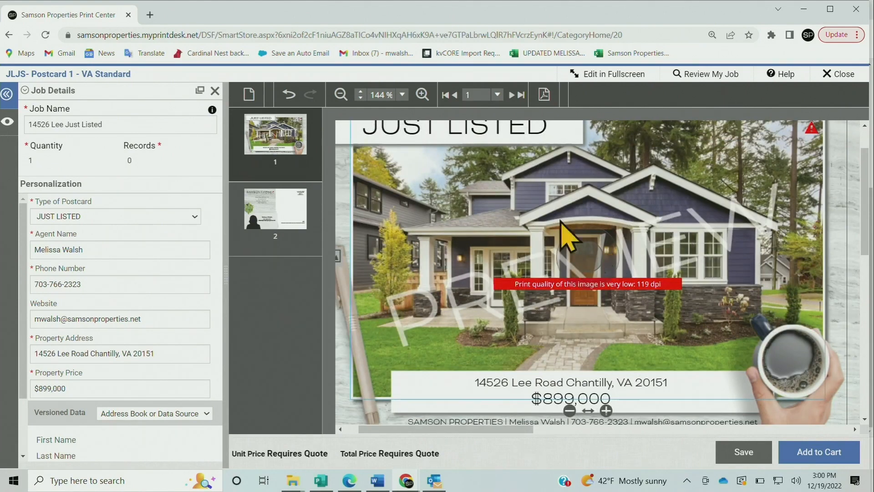
left_click(346, 94)
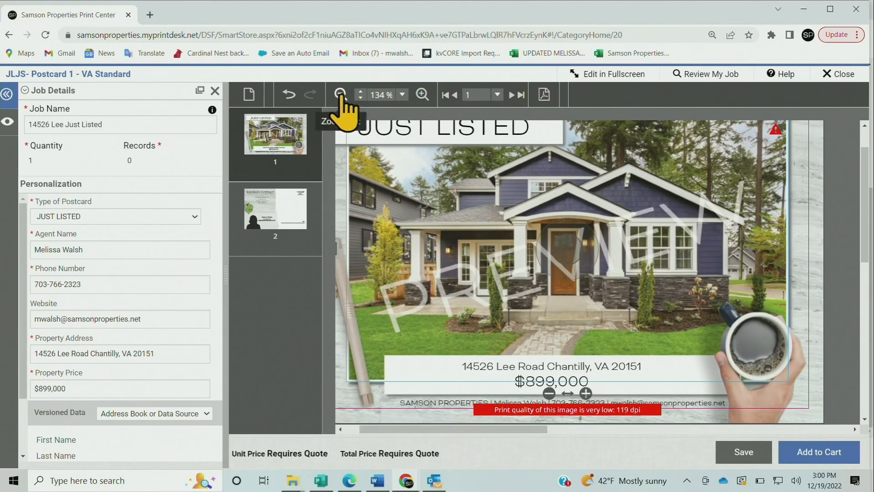
left_click(341, 94)
left_click(341, 95)
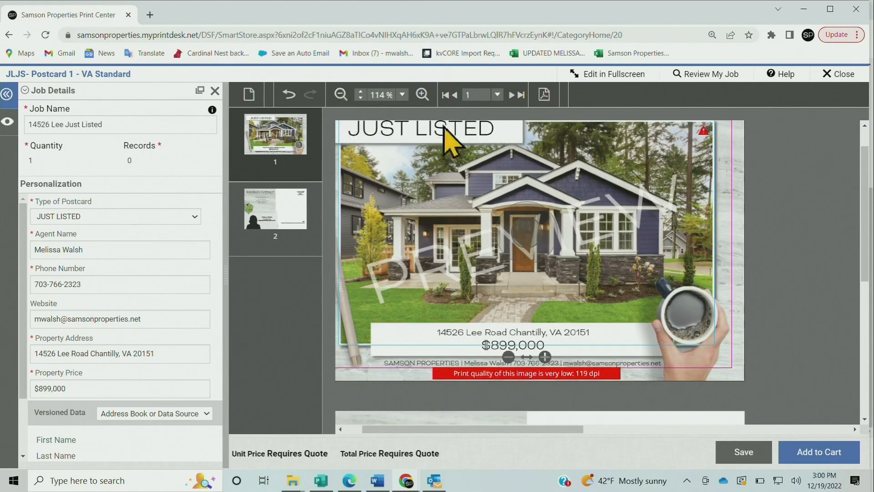
left_click_drag(865, 189, 865, 179)
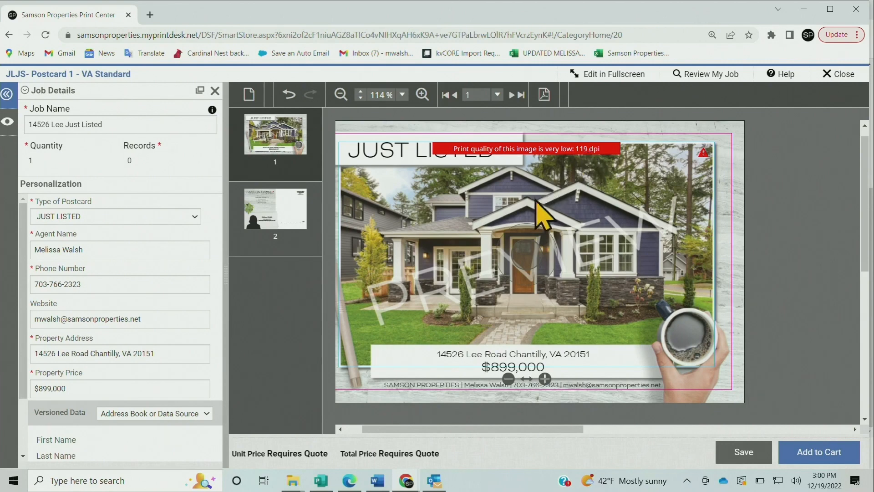
scroll(542, 221, "up", 1)
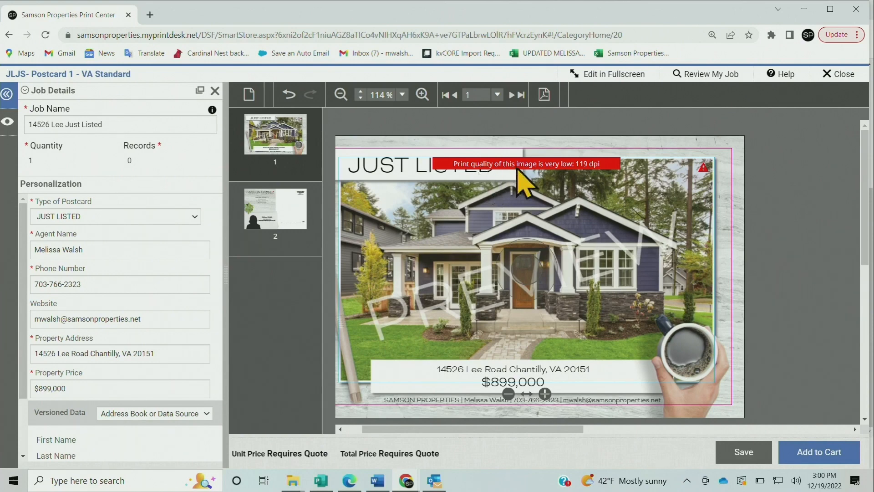
left_click_drag(520, 430, 469, 430)
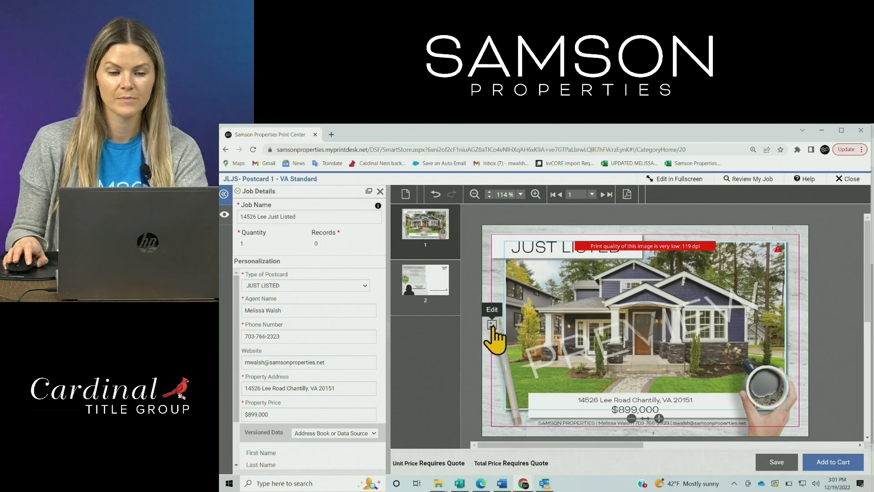
left_click(493, 326)
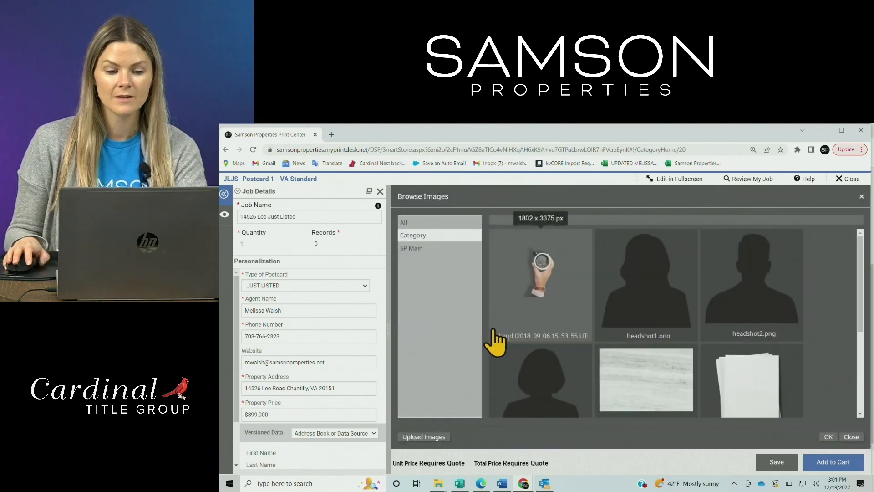
left_click(432, 438)
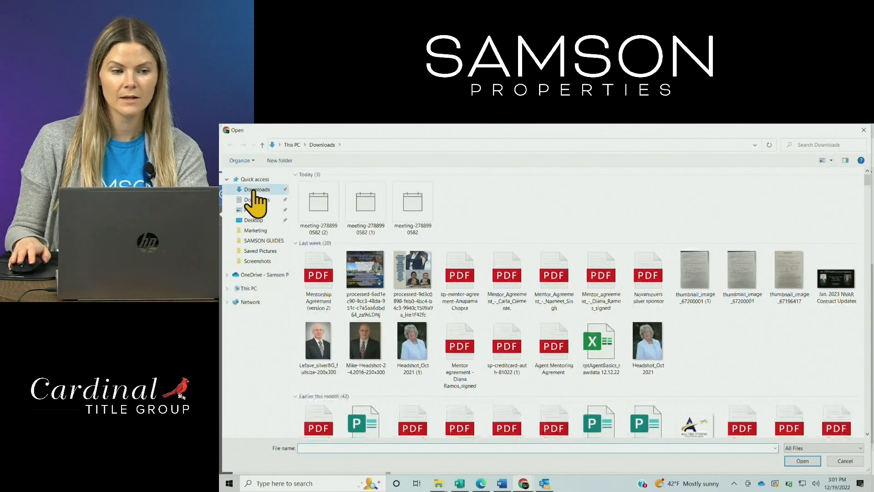
left_click(251, 219)
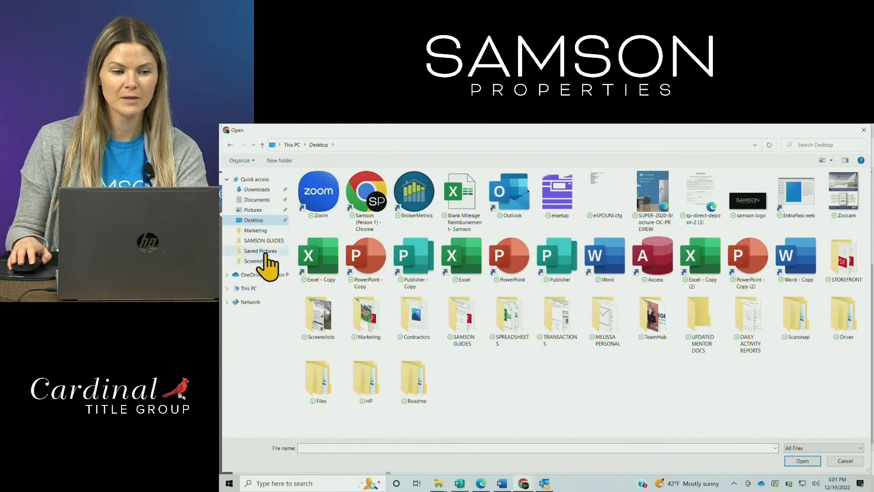
left_click(266, 252)
double_click(462, 197)
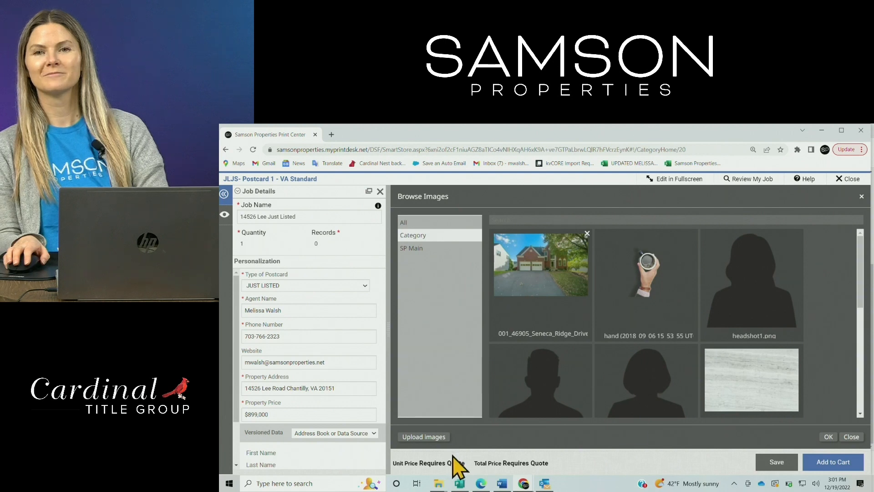
Look through the available images and replace the sample house photo on the postcard front with the uploaded property photo
mouse_move(455, 460)
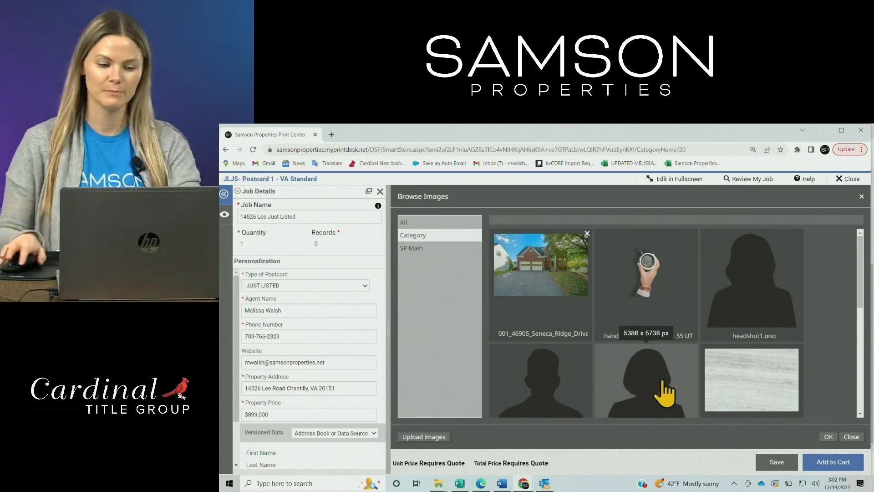
scroll(843, 287, "down", 3)
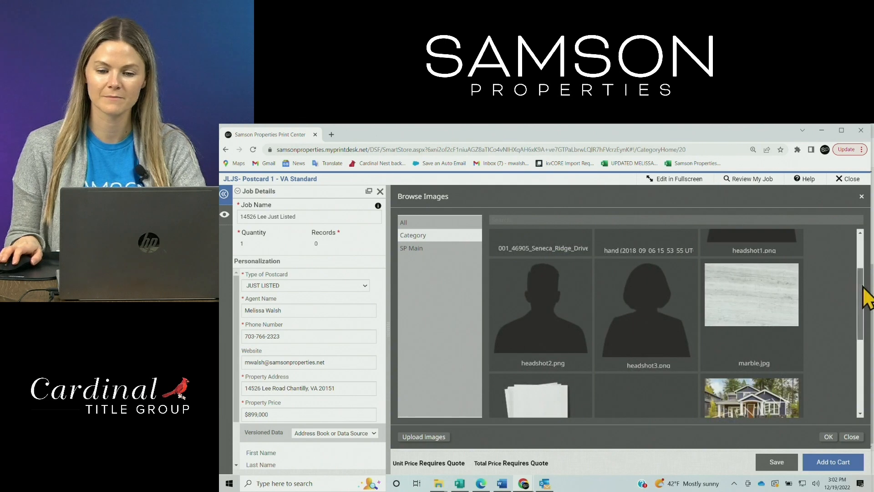
scroll(865, 291, "up", 3)
left_click_drag(865, 263, 858, 307)
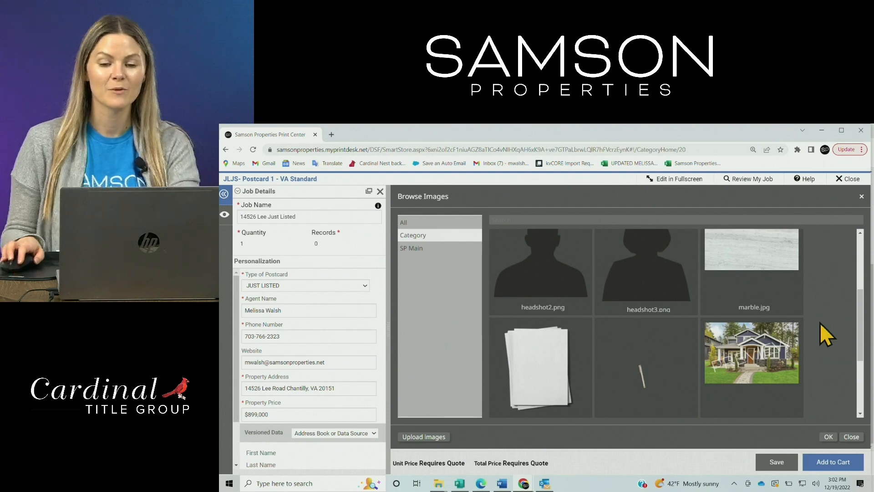
left_click_drag(865, 326, 861, 250)
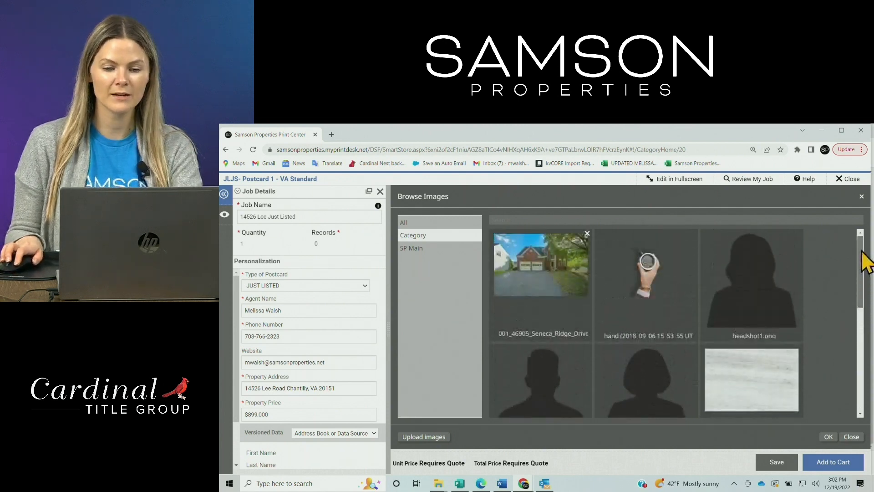
double_click(543, 273)
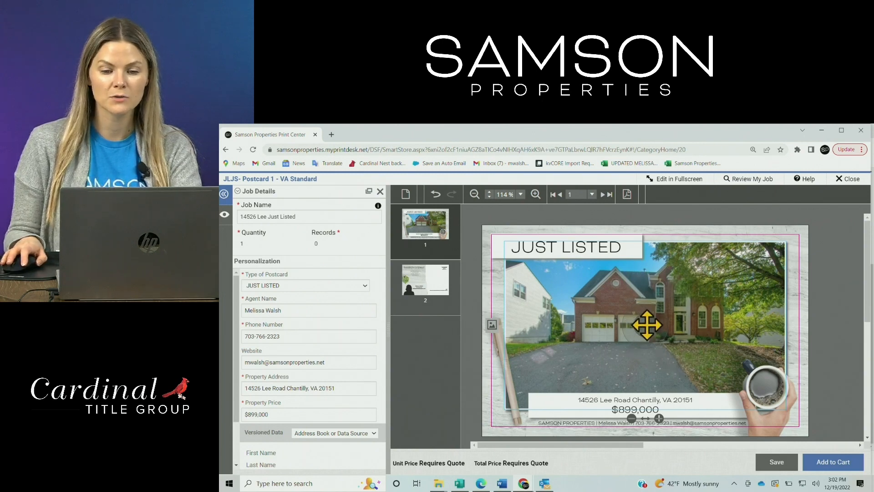
Enlarge the house photo on the postcard front by several scale increments and reposition it within its frame
left_click_drag(647, 324, 644, 332)
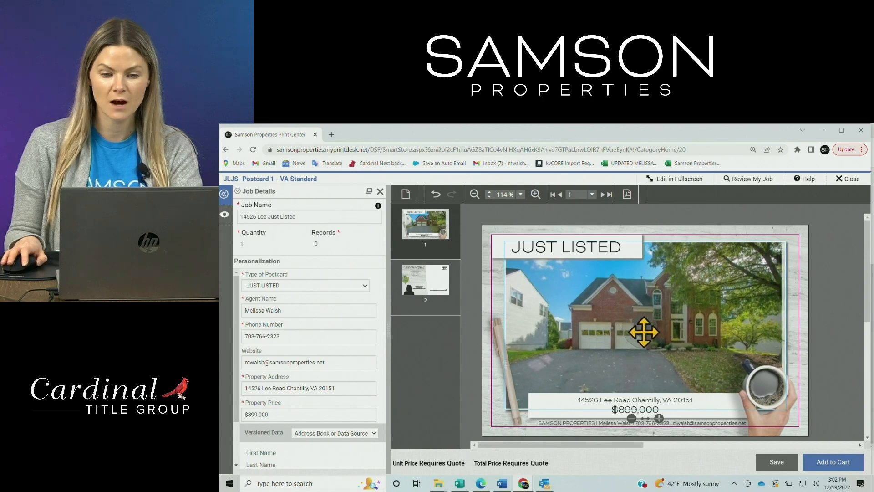
left_click(659, 418)
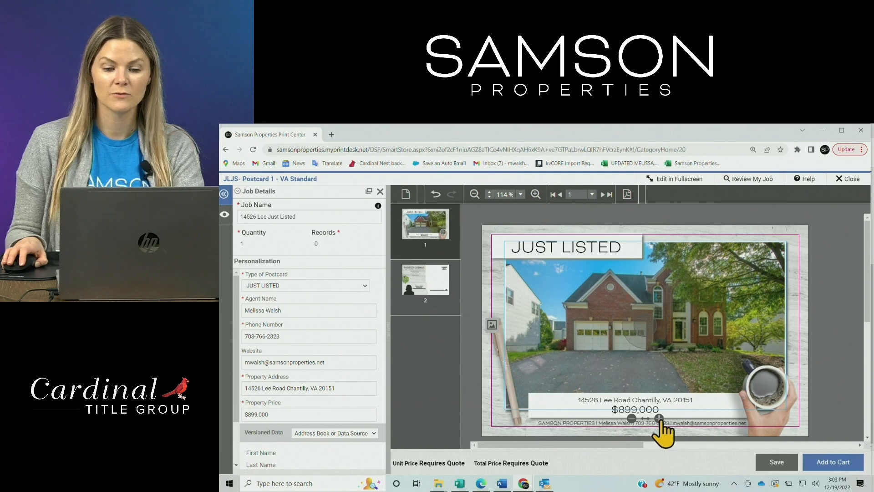
left_click(659, 418)
left_click(659, 418)
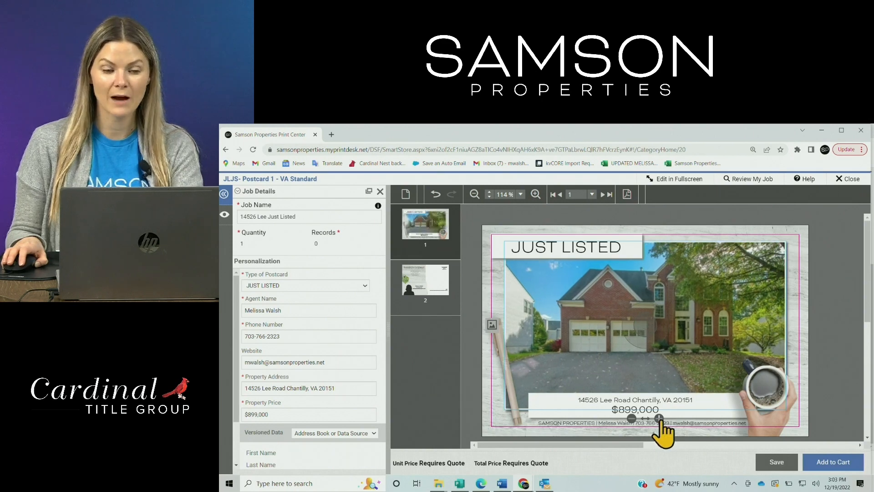
left_click(659, 418)
left_click(659, 418)
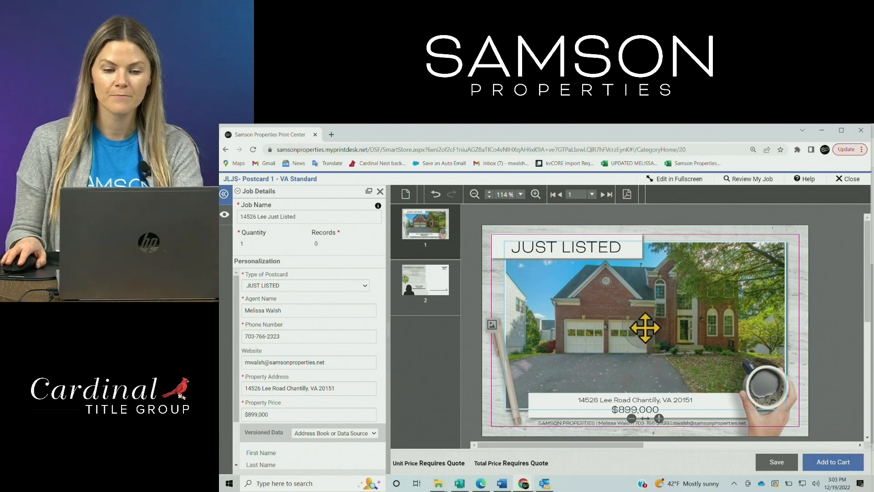
left_click(659, 418)
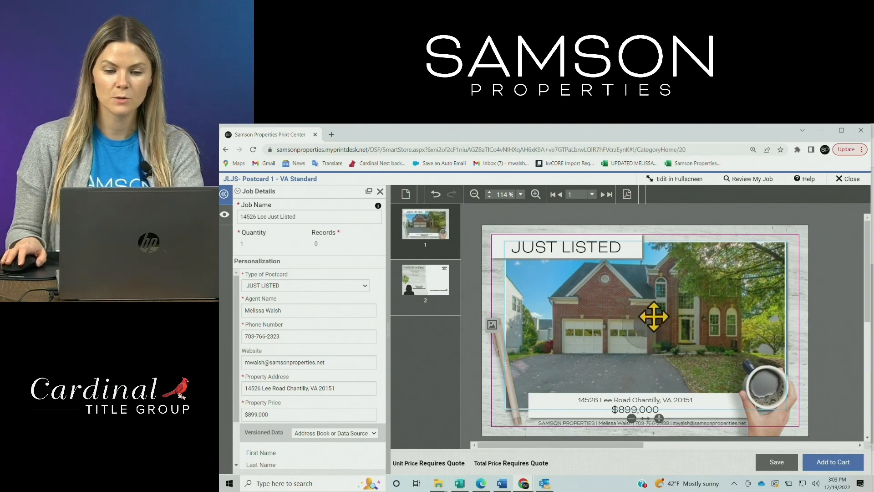
left_click_drag(654, 317, 653, 333)
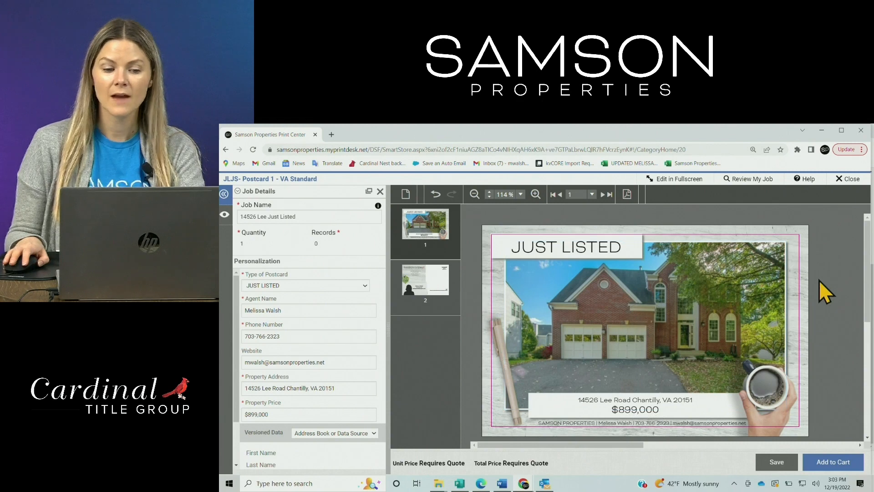
Replace the open house dates and times on the postcard back with JUST LISTED and the property's address
left_click(426, 288)
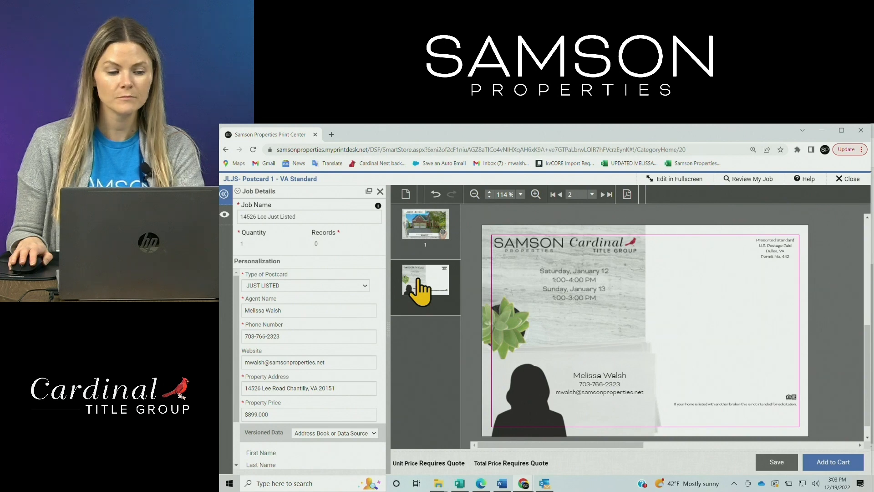
scroll(336, 313, "down", 2)
scroll(361, 322, "up", 2)
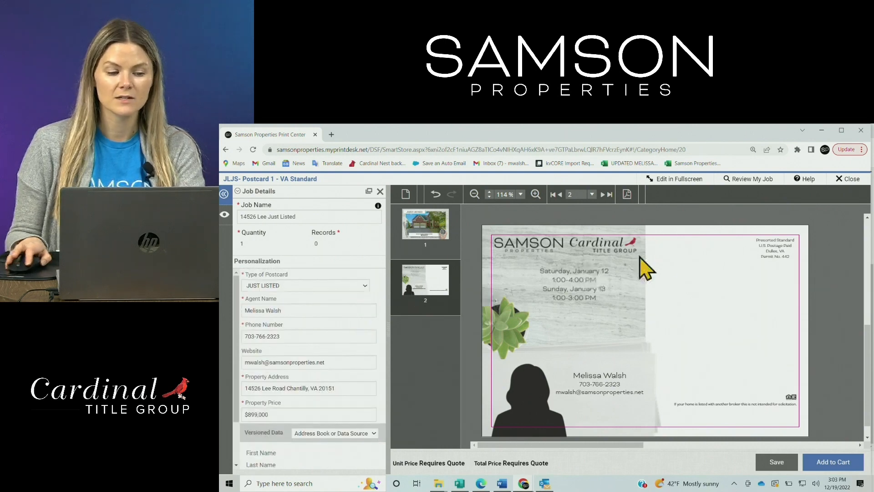
left_click(574, 276)
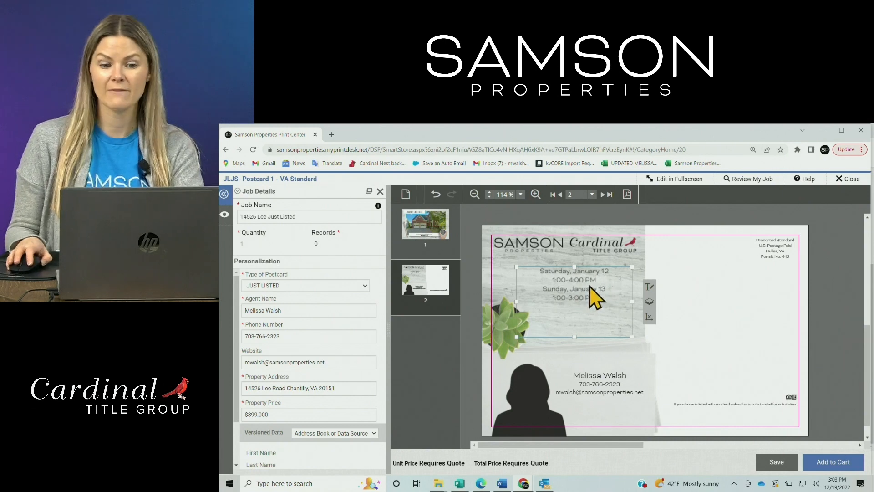
left_click(648, 292)
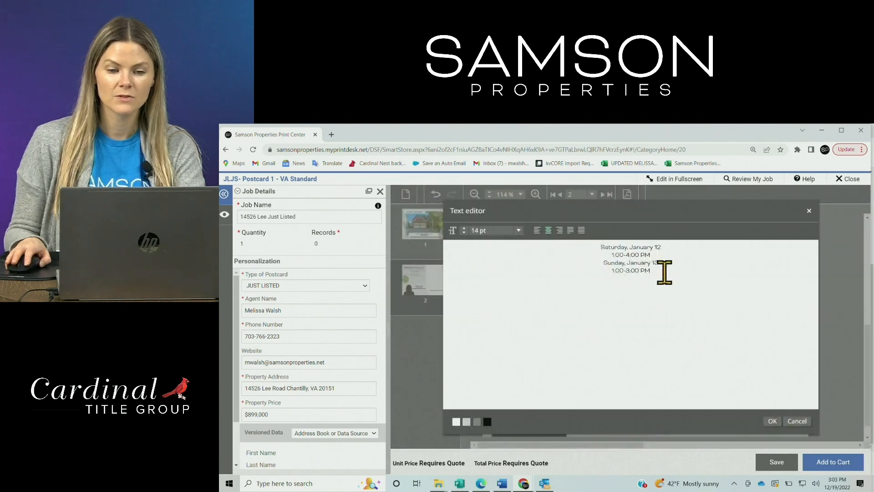
left_click_drag(658, 273, 609, 250)
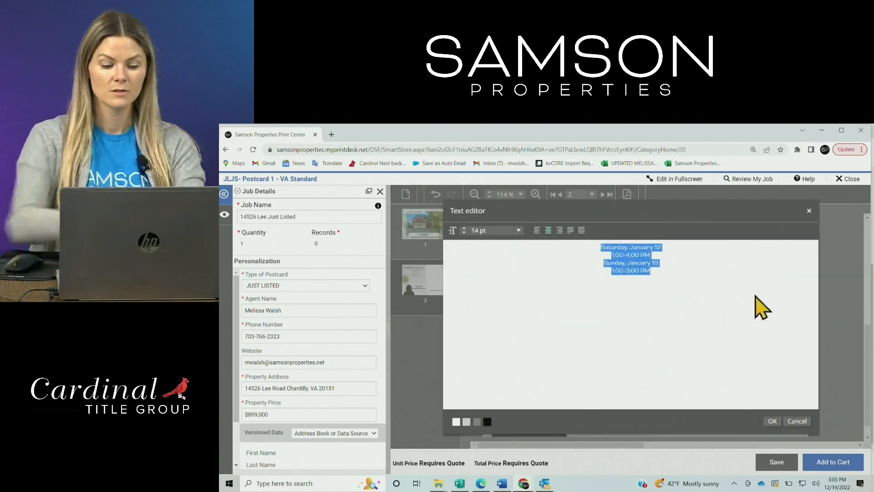
key("BackSpace")
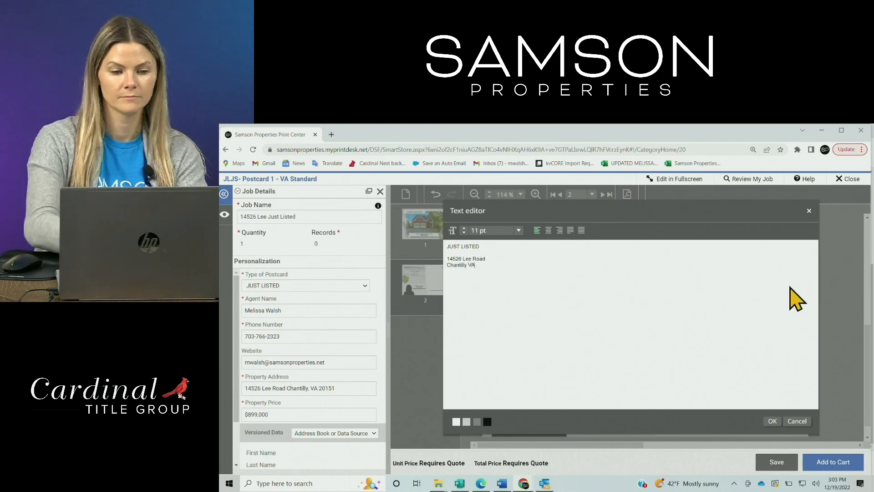
left_click(774, 423)
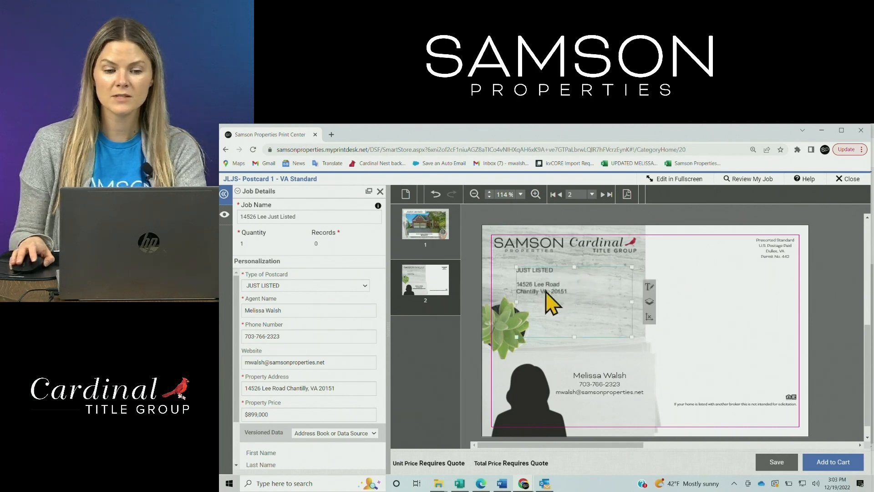
Clear all text from the text box below the logos on the postcard back and apply the change
left_click(649, 288)
left_click_drag(510, 269, 419, 223)
key("BackSpace")
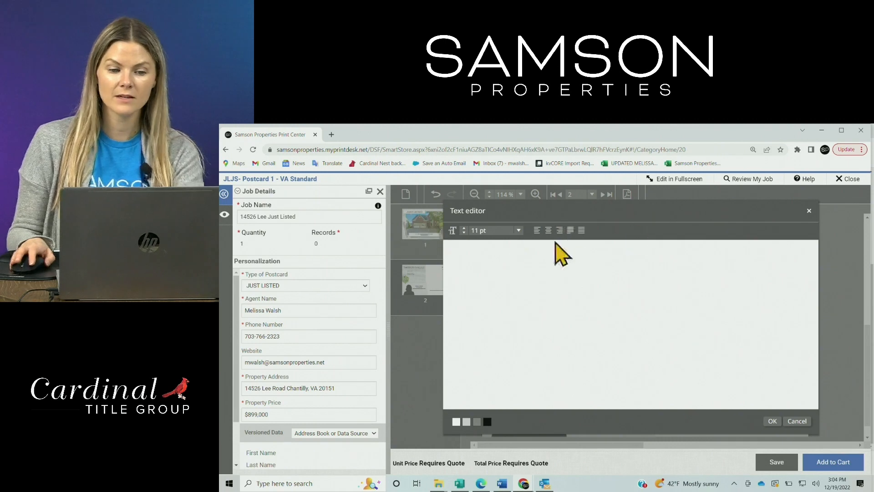
left_click(769, 420)
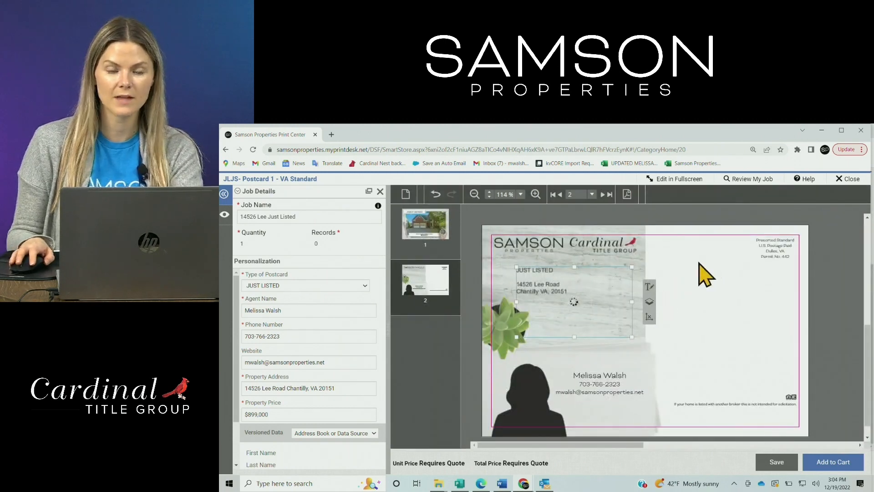
left_click(668, 244)
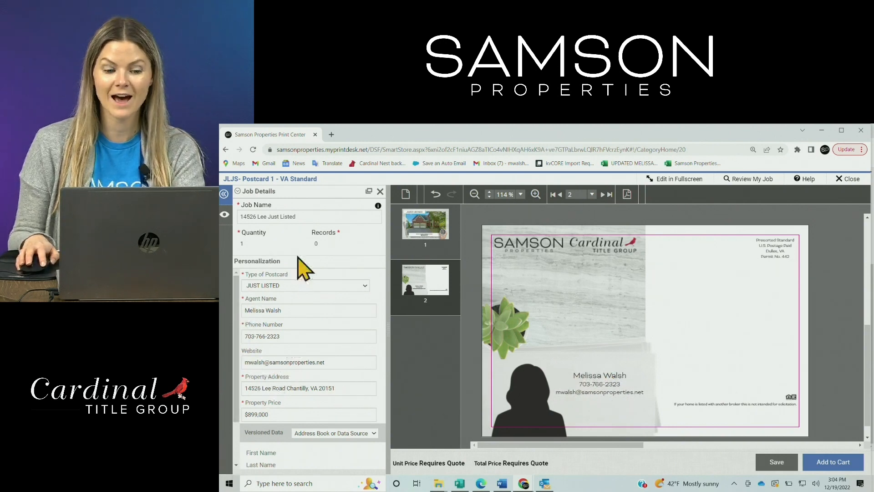
Open the image selection for the silhouette placeholder on the postcard back and upload the agent's blue-background headshot from Saved Pictures
left_click(537, 399)
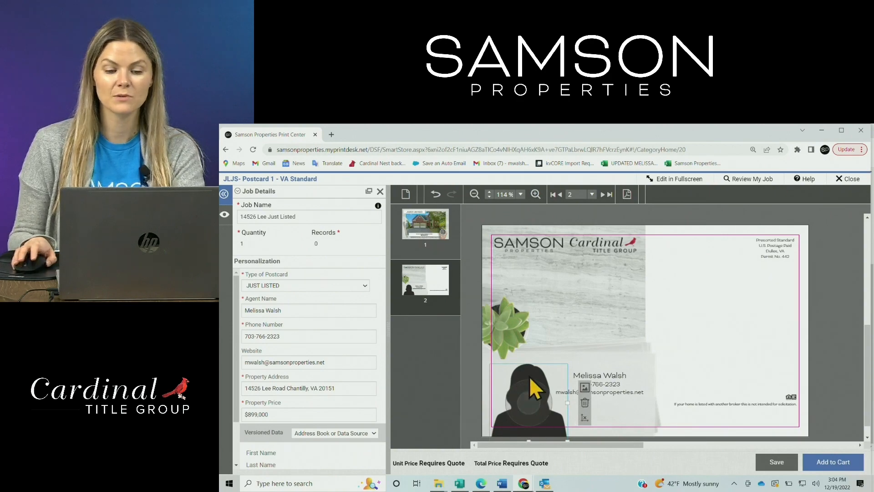
left_click(545, 412)
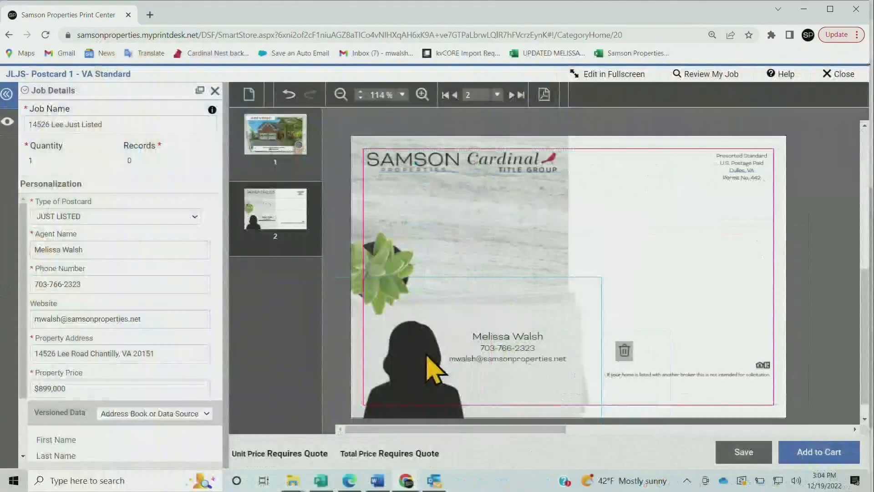
left_click(433, 364)
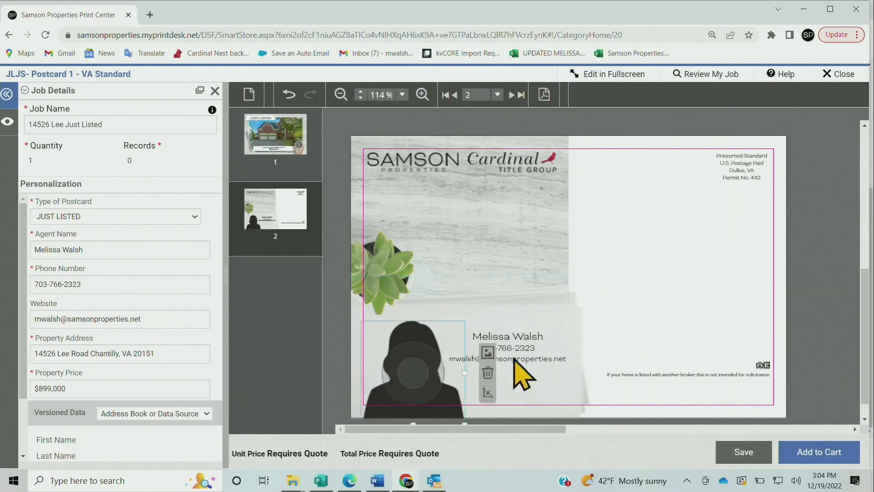
left_click(435, 361)
left_click(436, 362)
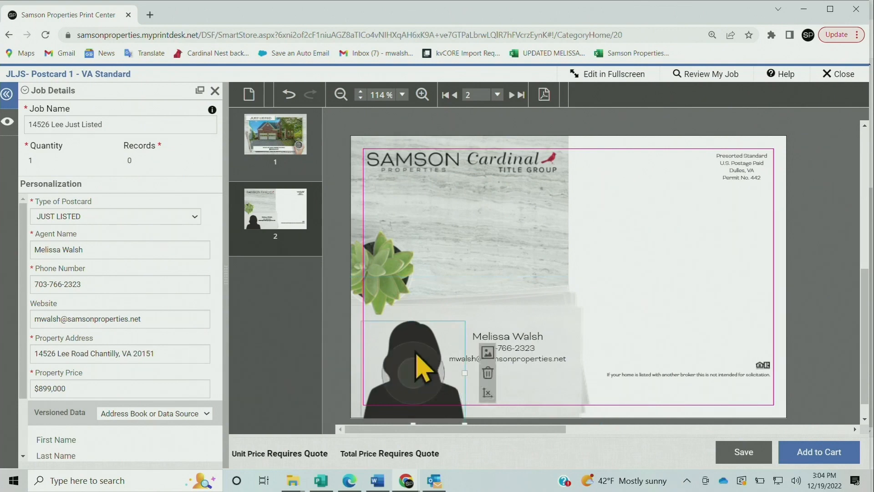
left_click(488, 352)
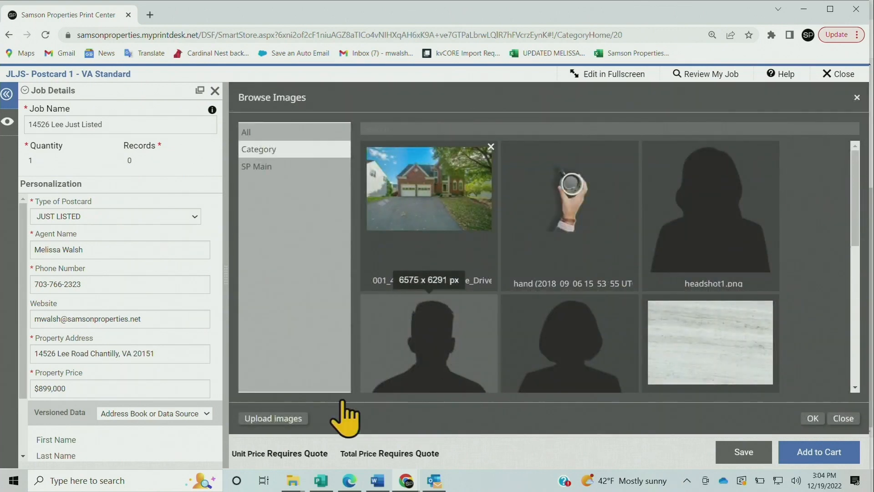
left_click(279, 421)
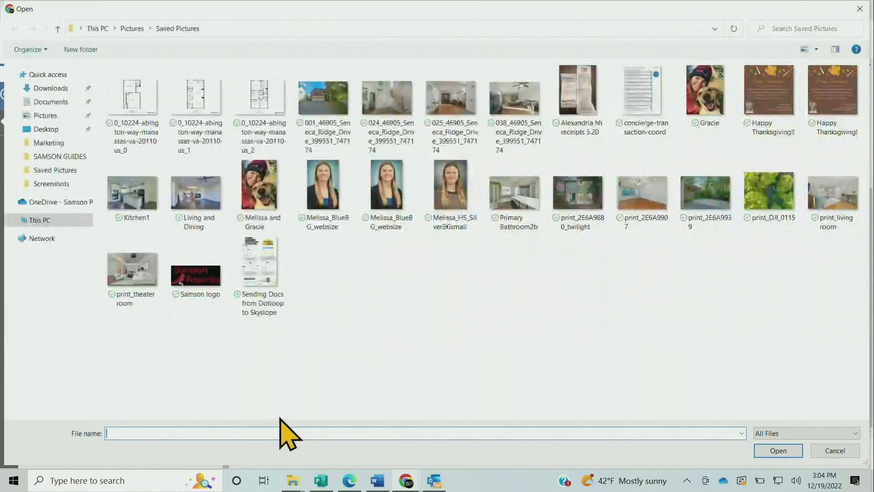
double_click(332, 195)
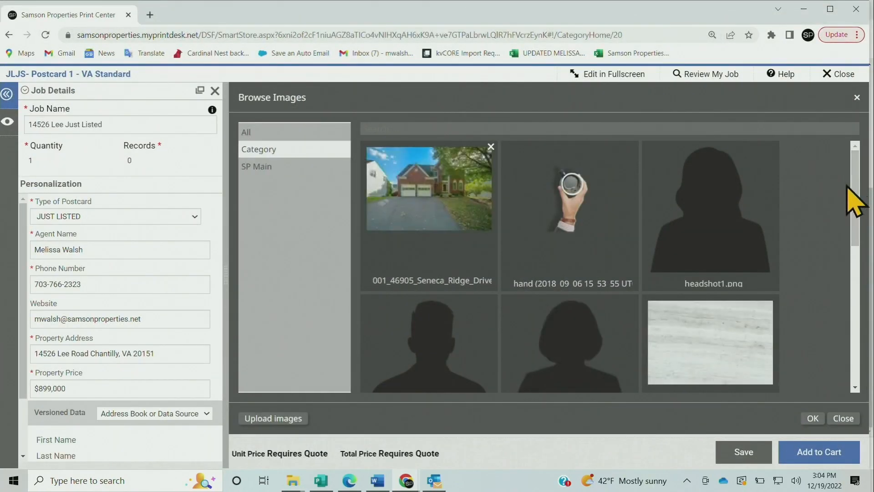
Find the uploaded headshot among the available images and use it in place of the silhouette
scroll(850, 201, "down", 3)
scroll(420, 381, "down", 3)
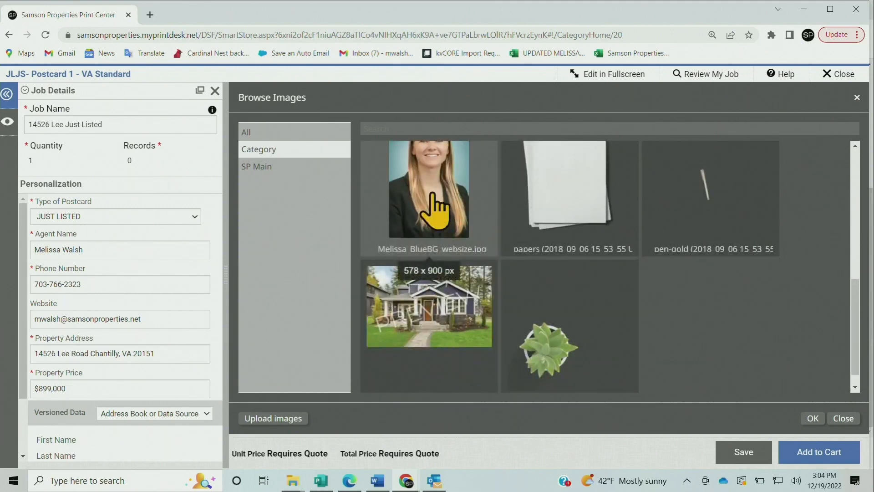
double_click(387, 211)
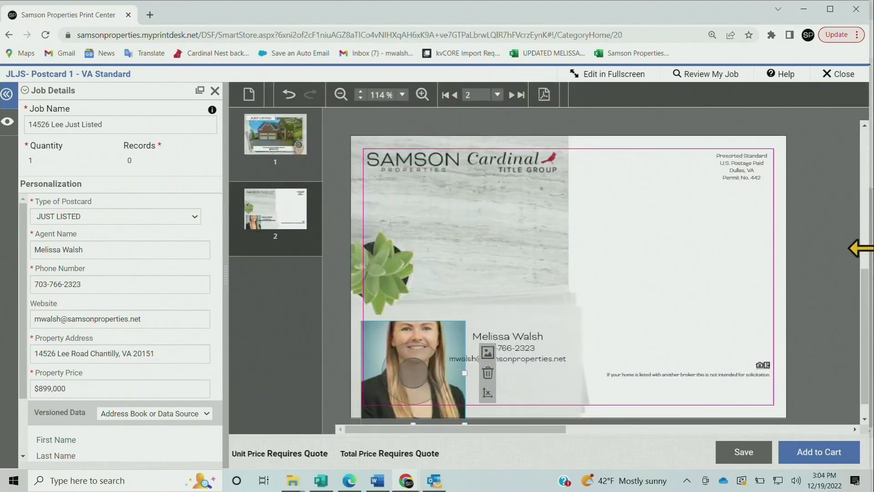
Scale down the headshot on the postcard back and shift it slightly downward so the whole head fits in the frame
left_click_drag(867, 314, 866, 320)
scroll(869, 336, "down", 1)
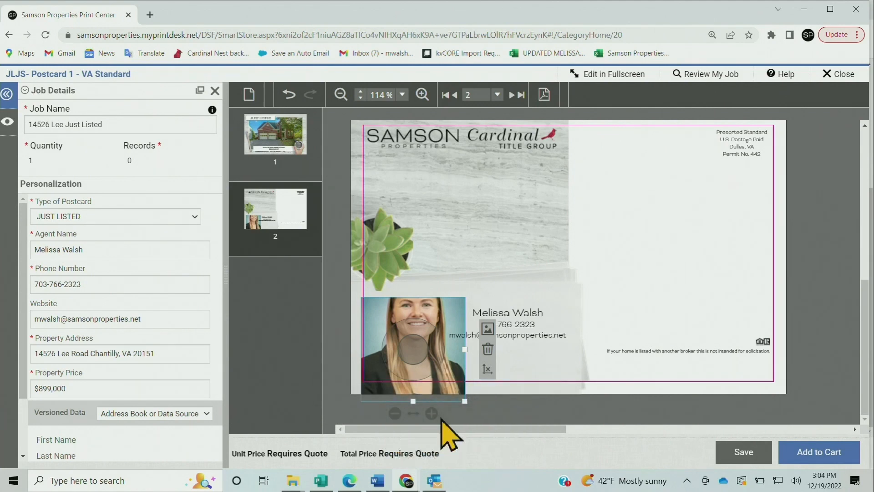
left_click(395, 414)
left_click(395, 413)
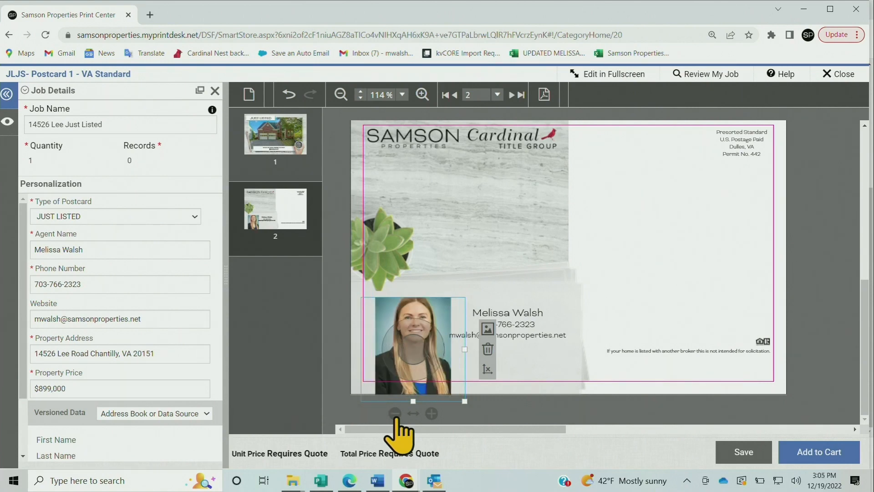
left_click(395, 413)
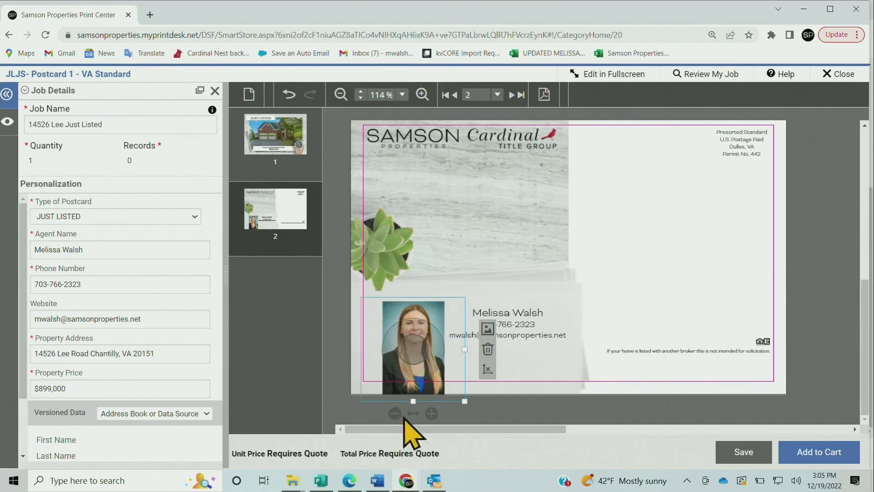
left_click(432, 414)
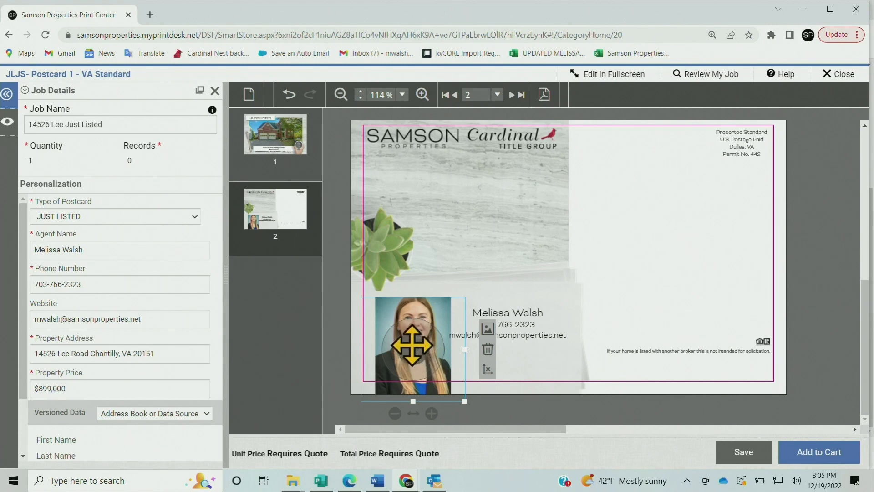
left_click_drag(412, 356, 412, 361)
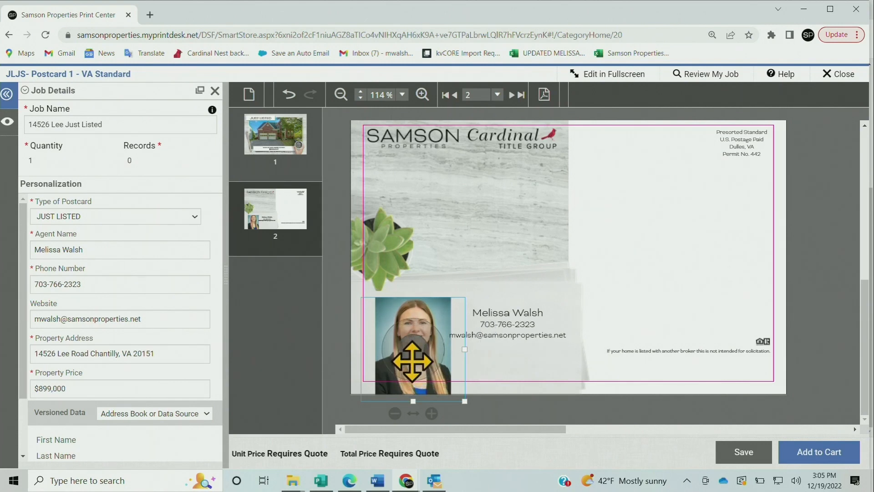
left_click(645, 262)
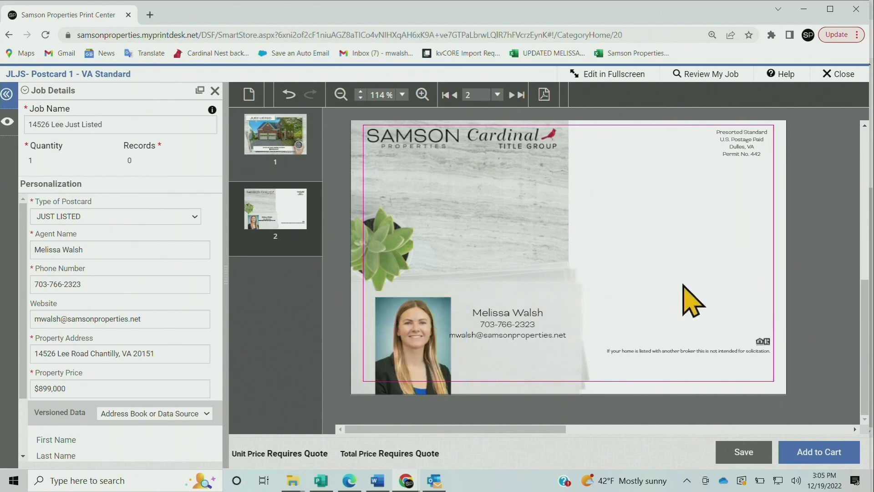
Move the agent's contact details slightly away from the headshot, and check both sides of the postcard
left_click(533, 313)
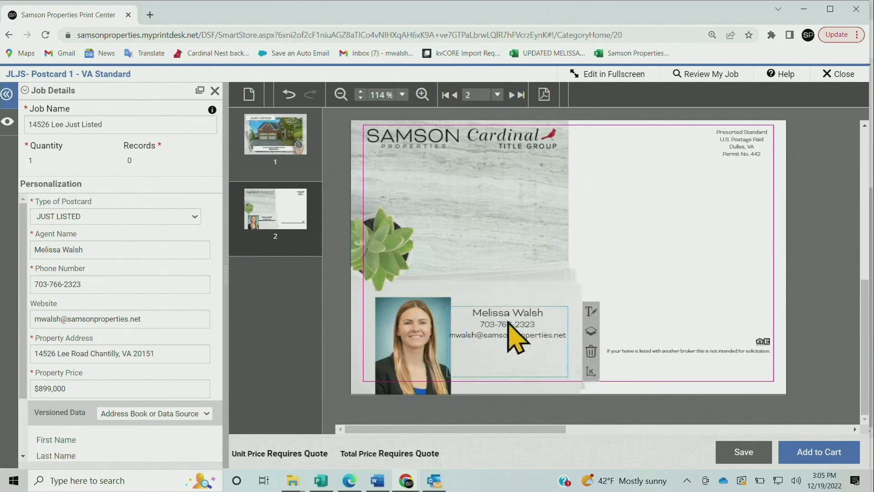
mouse_move(515, 318)
left_mouse_down()
mouse_move(531, 327)
mouse_move(525, 317)
mouse_move(506, 320)
mouse_move(523, 321)
left_mouse_up()
left_click(654, 263)
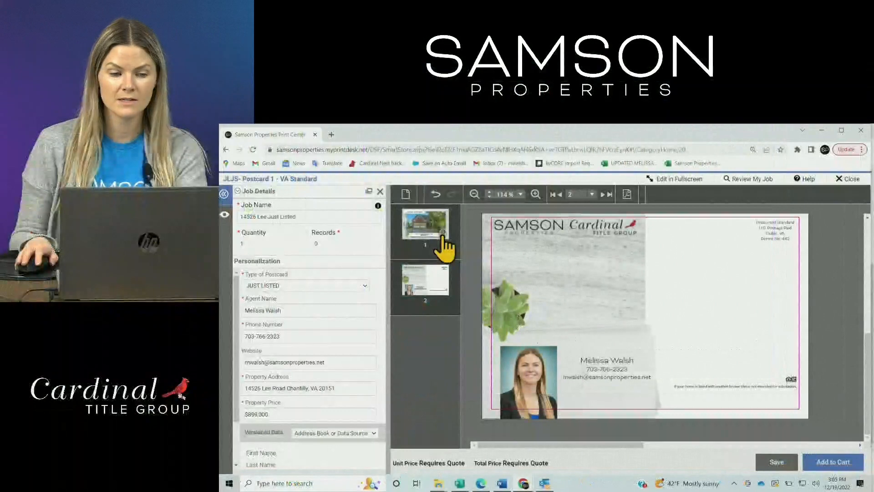
left_click(443, 237)
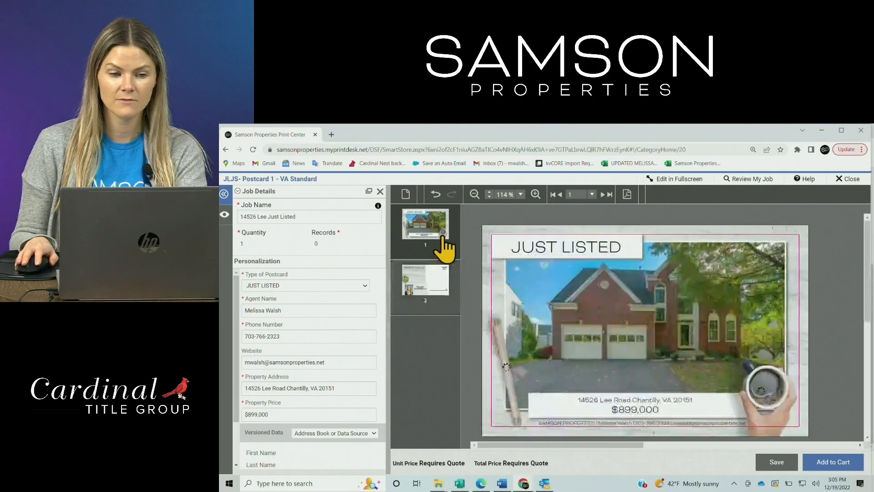
left_click(438, 292)
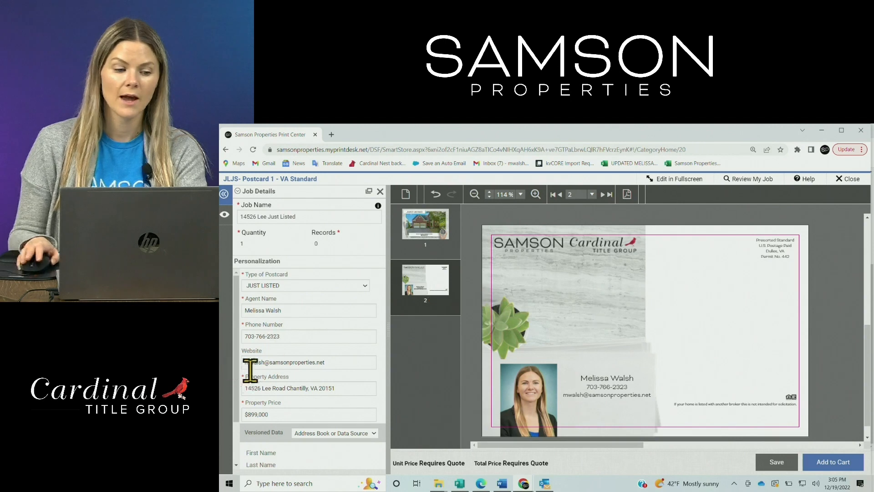
Try to add the personalized postcard job to the cart without supplying any recipient data
scroll(384, 419, "down", 1)
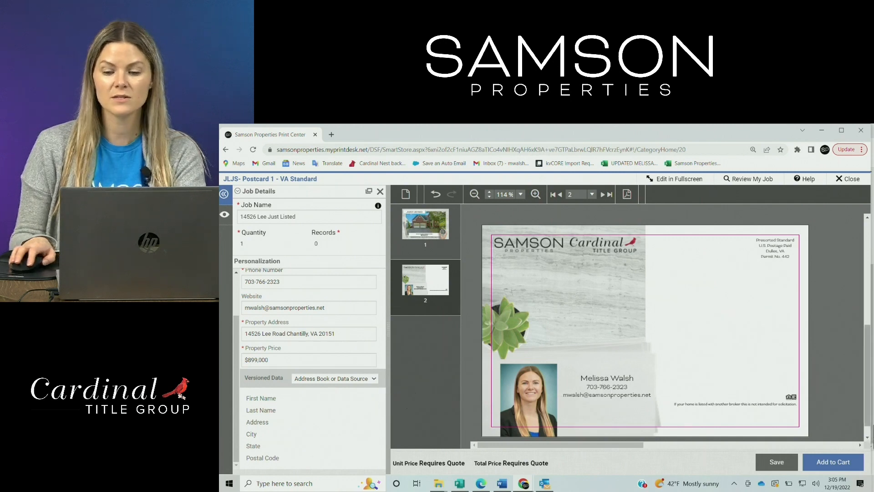
left_click(841, 463)
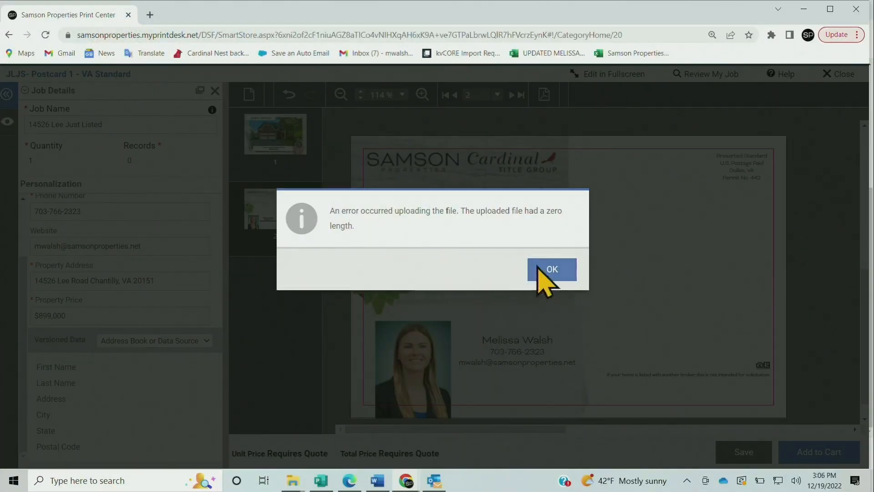
left_click(551, 270)
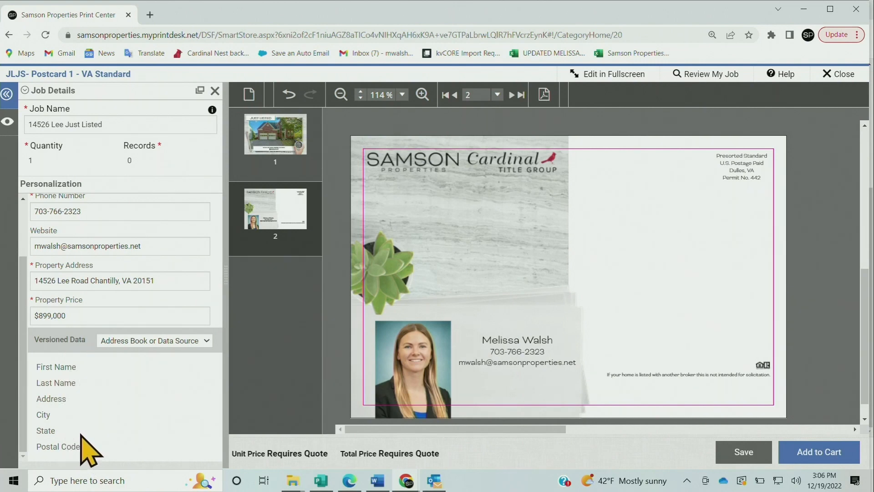
Open the Bright MLS website in a new browser tab and log in with the saved credentials
left_click(150, 14)
type("b")
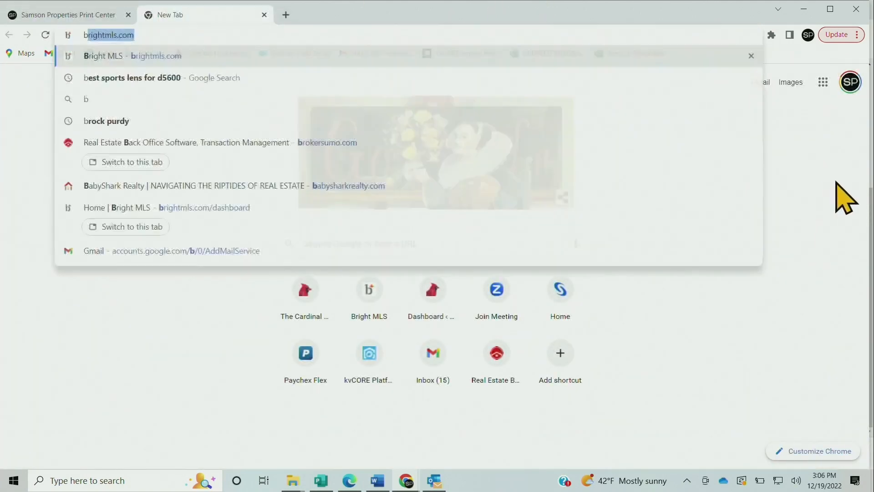
type("right")
key("Return")
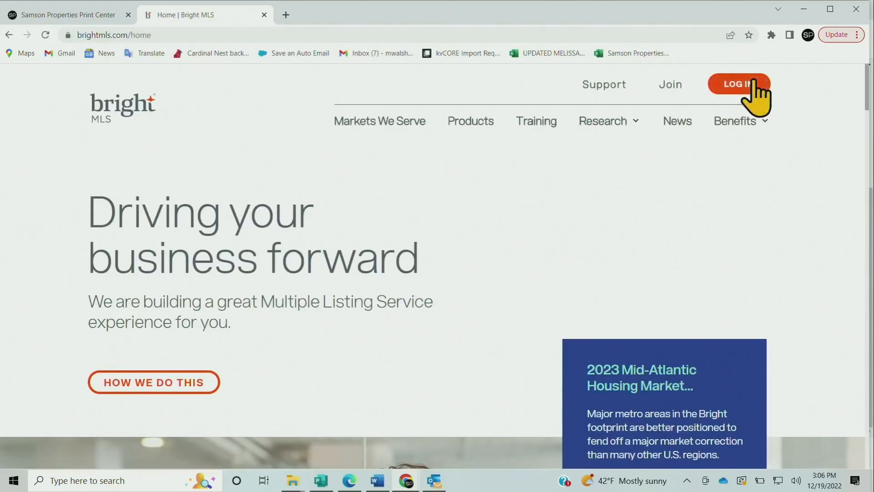
left_click(752, 83)
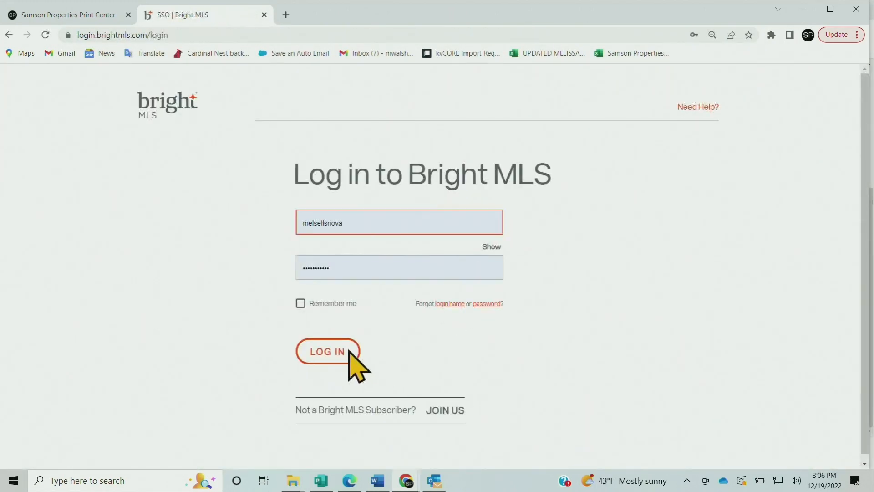
left_click(342, 350)
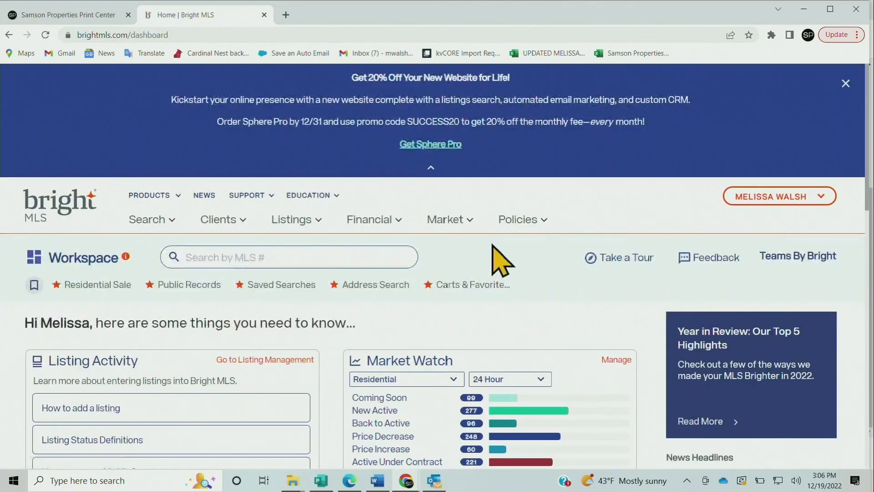
Open the Public Records search in Bright MLS
left_click(464, 223)
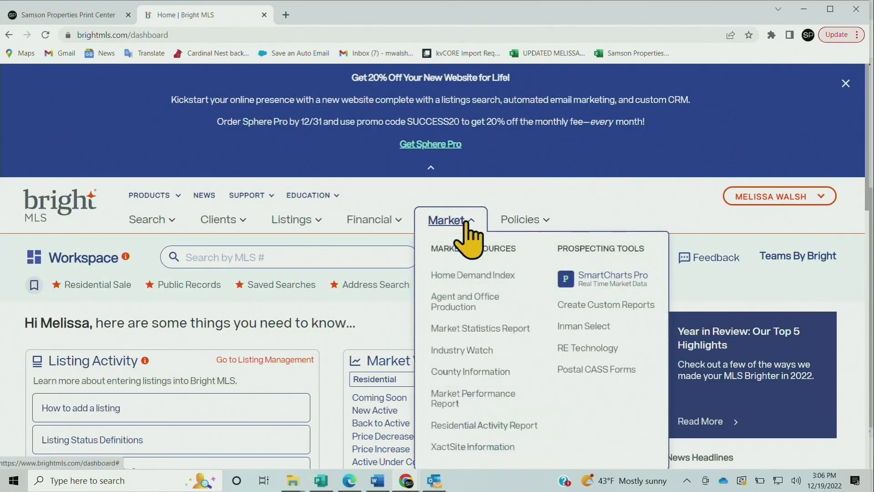
scroll(467, 224, "down", 1)
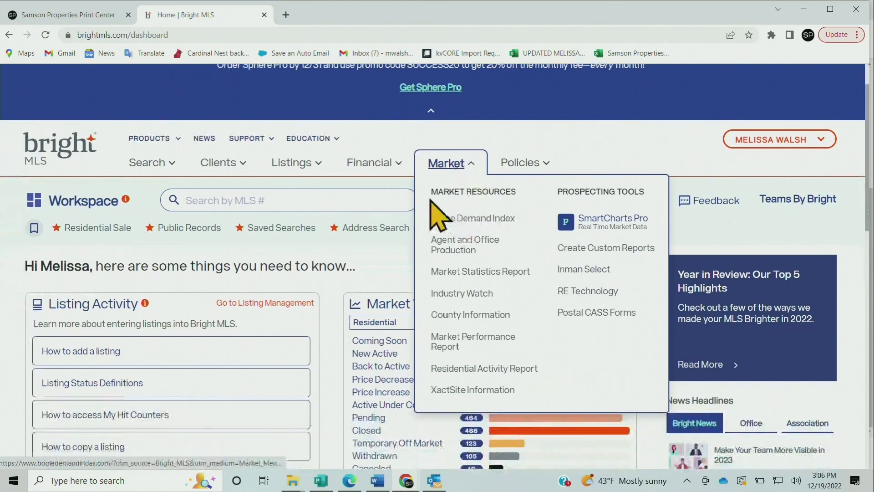
left_click(147, 164)
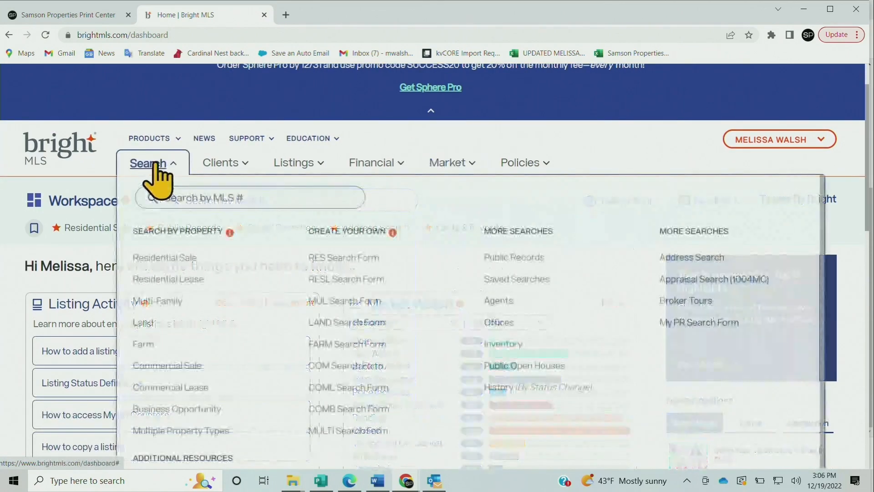
left_click(525, 259)
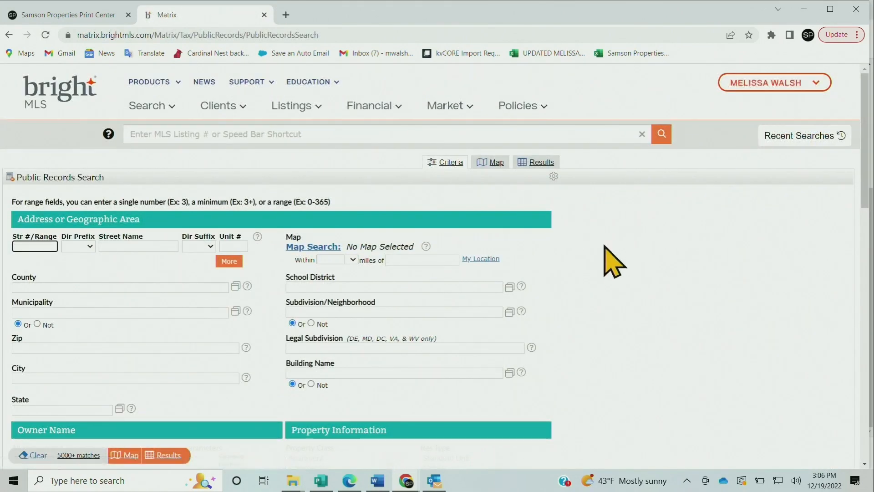
left_click(39, 246)
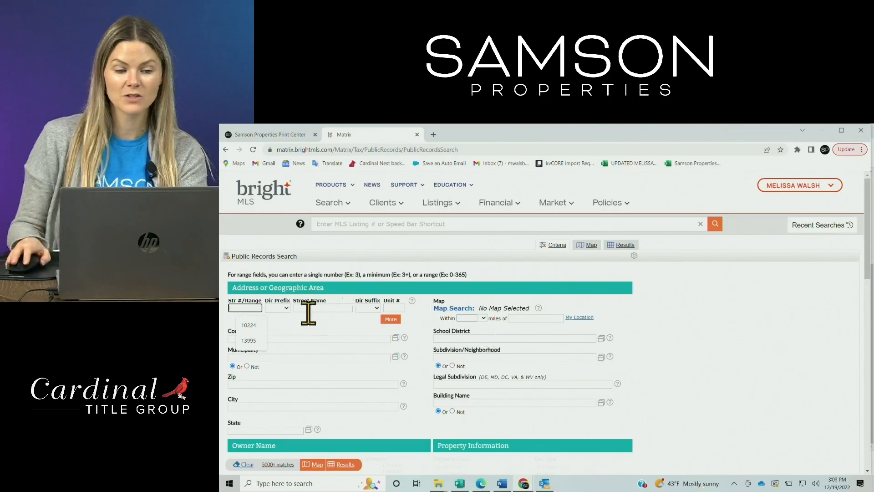
Open the map search for public records and jump to the listing's street address in Chantilly
left_click(455, 310)
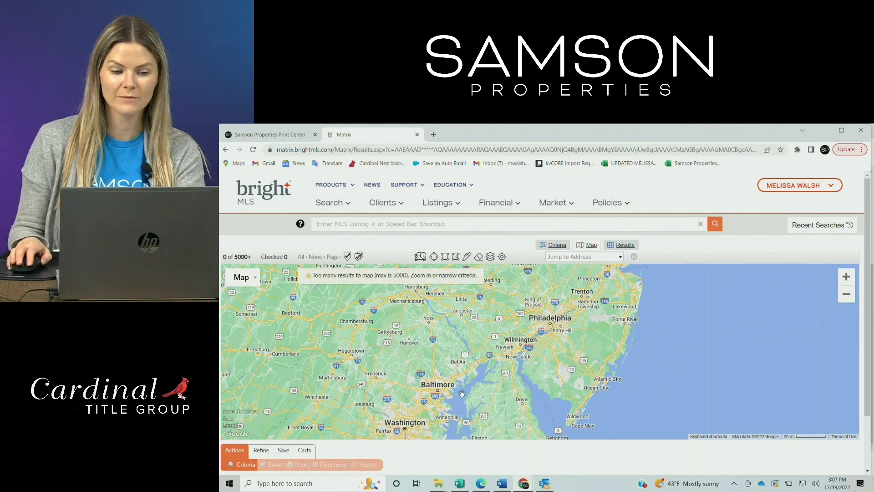
left_click_drag(461, 393, 486, 367)
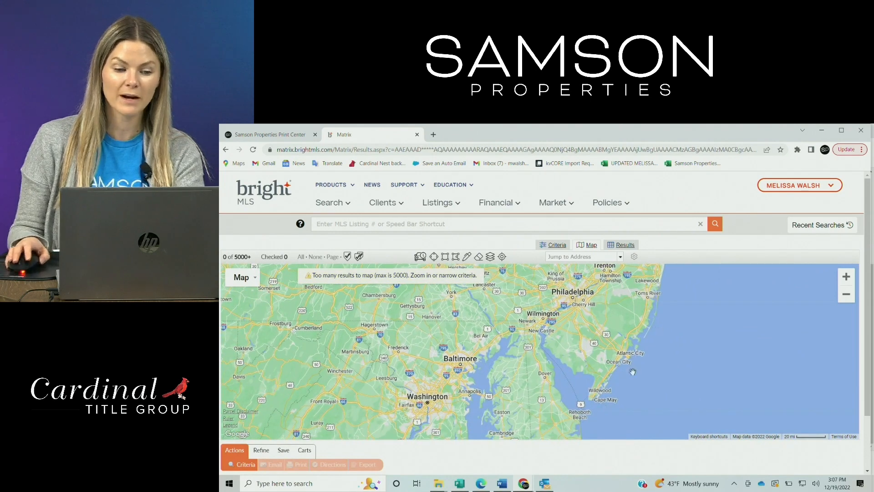
left_click(591, 257)
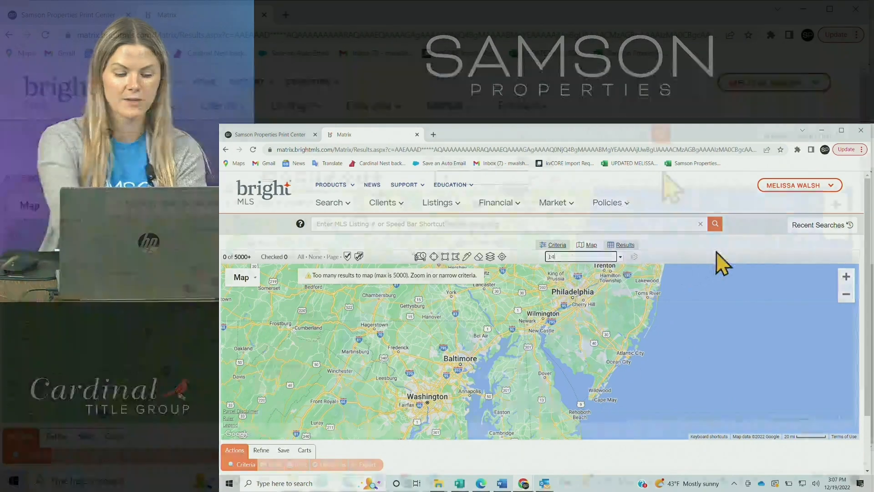
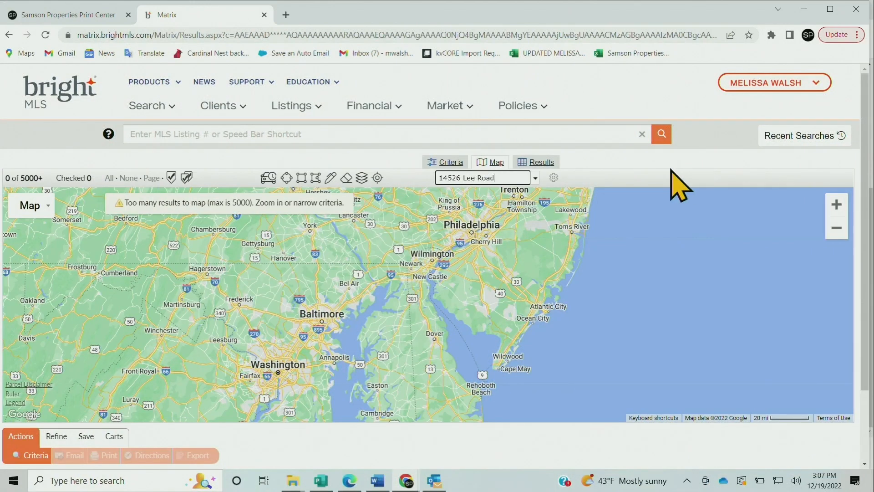
key("Return")
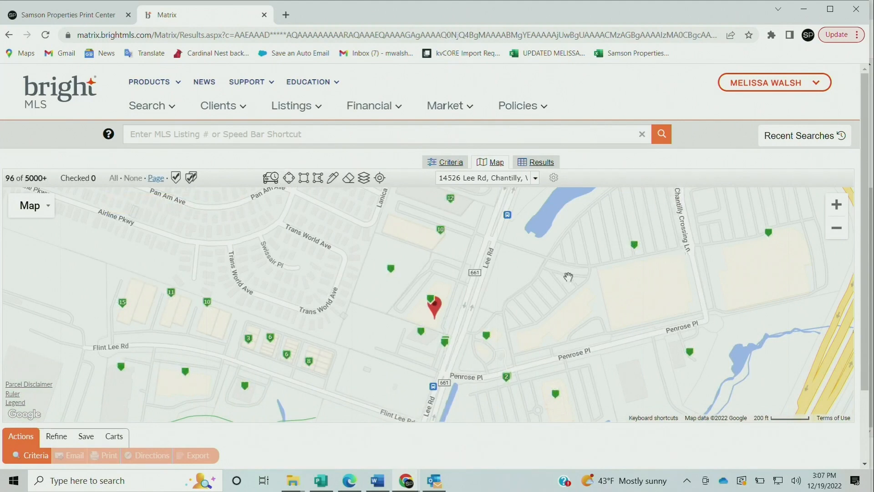
Draw a freehand polygon around the neighborhood west of Cub Run, near Philip Lee Rd, to limit the public records search
left_click(837, 228)
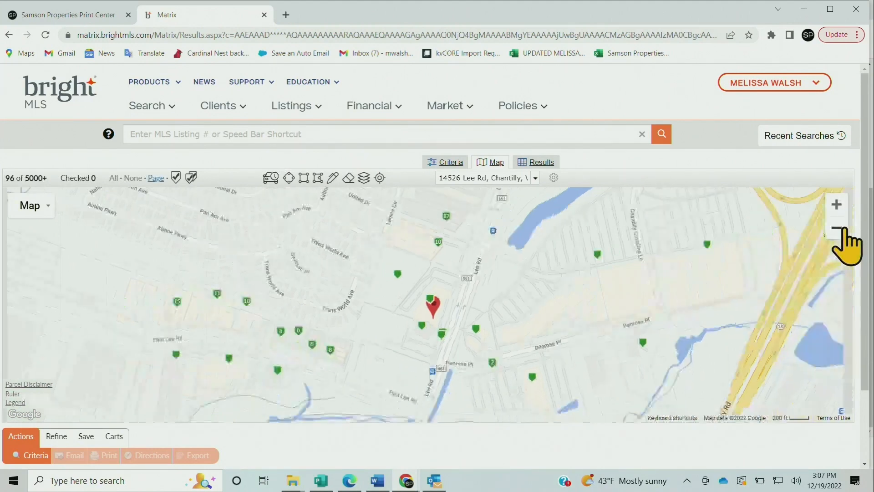
left_click(843, 229)
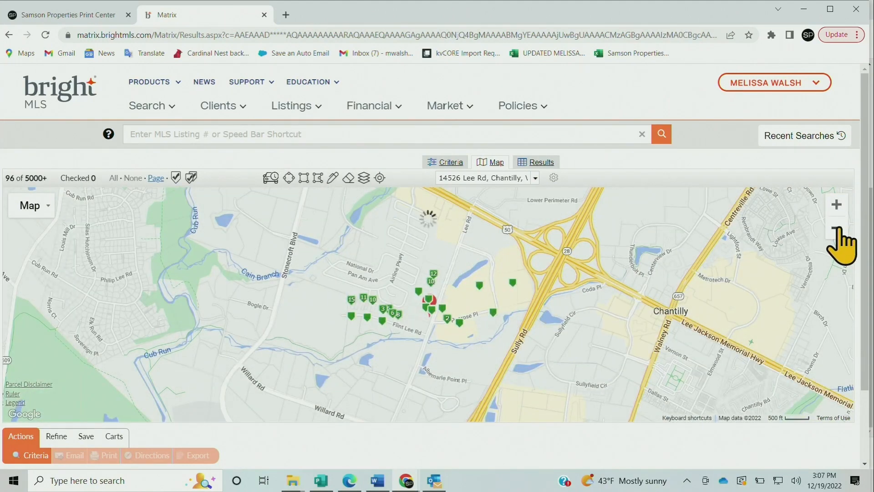
left_click(840, 230)
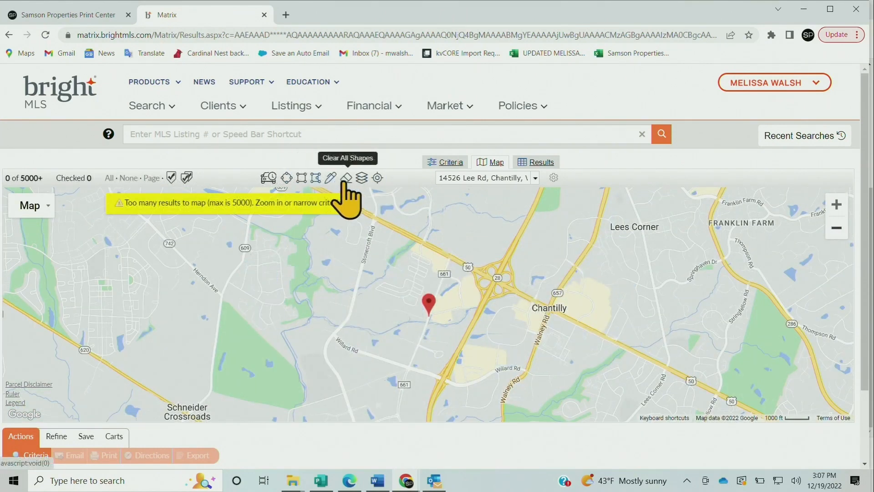
left_click(836, 206)
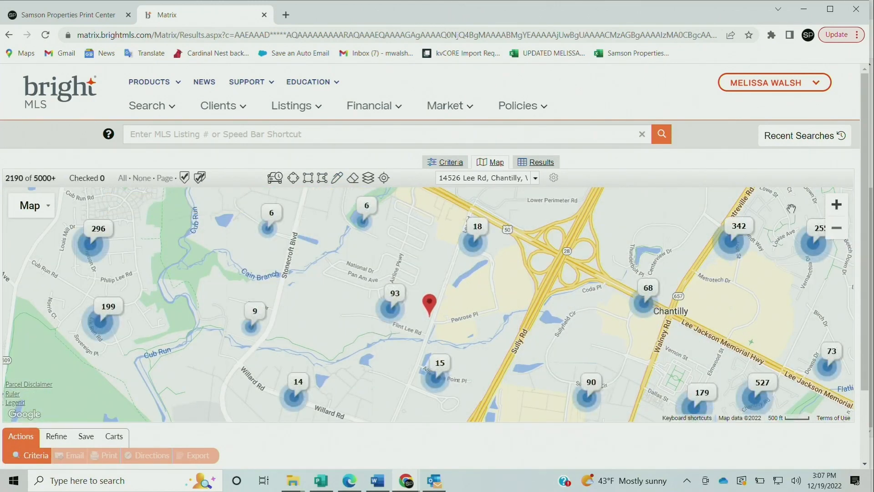
left_click_drag(511, 261, 788, 316)
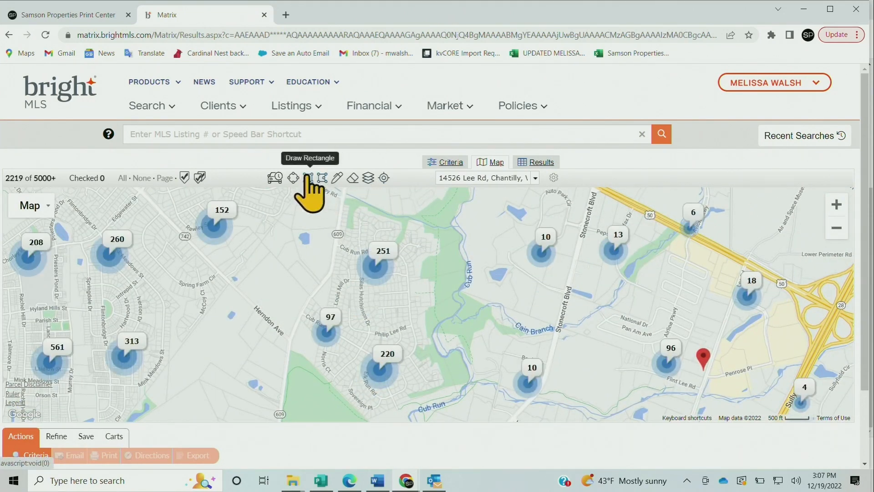
left_click(338, 179)
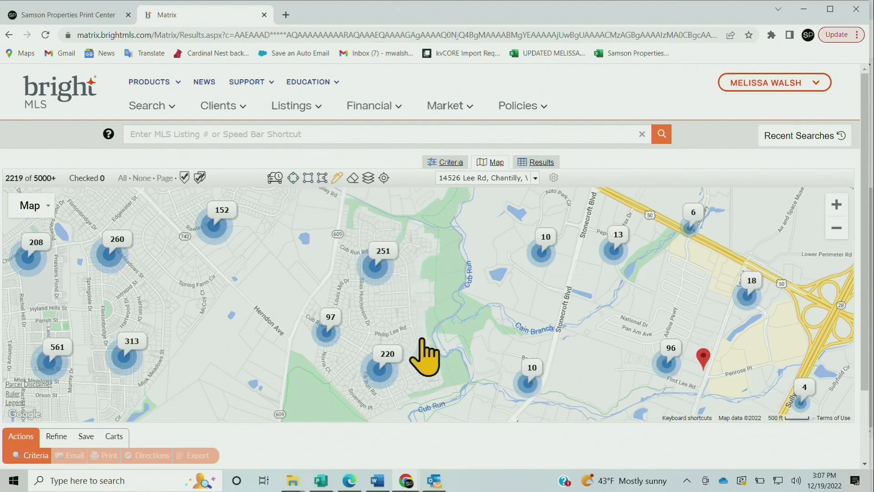
mouse_move(417, 366)
left_mouse_down()
mouse_move(354, 324)
mouse_move(340, 391)
mouse_move(410, 396)
mouse_move(419, 328)
mouse_move(431, 323)
left_mouse_up()
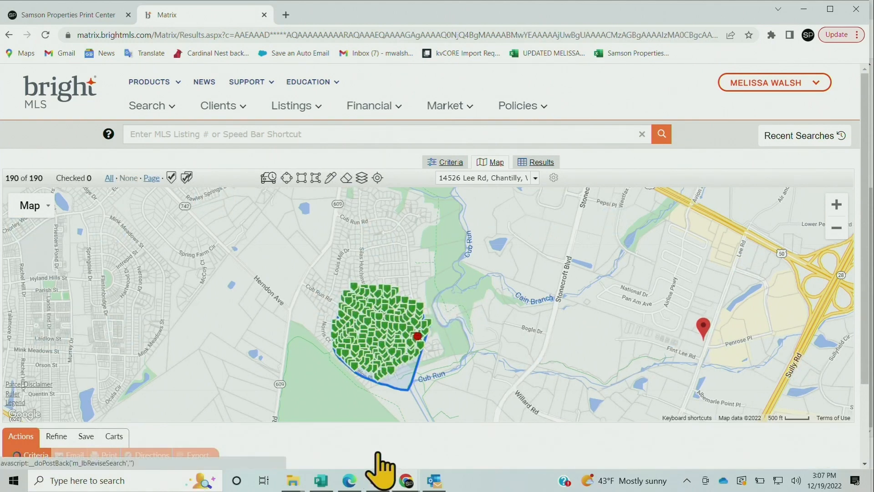
Review the search criteria, leave the Owner Occupied filter blank, and list the properties inside the drawn area
scroll(651, 329, "down", 4)
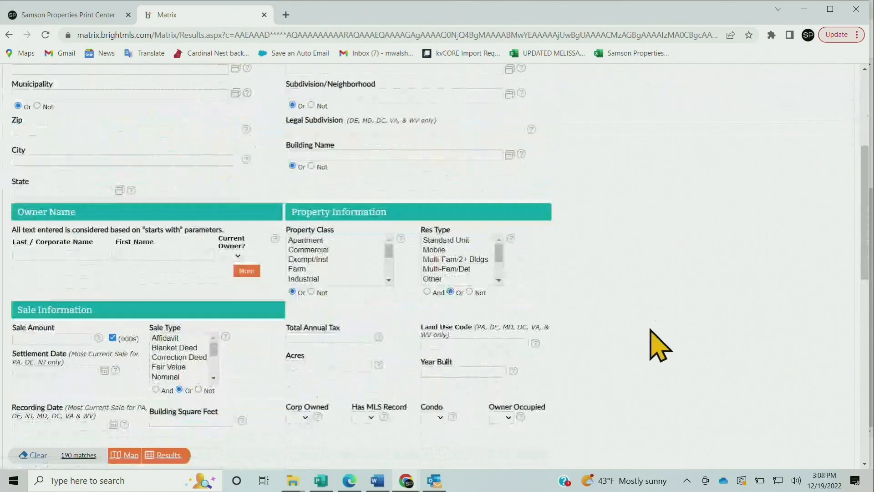
scroll(659, 346, "down", 4)
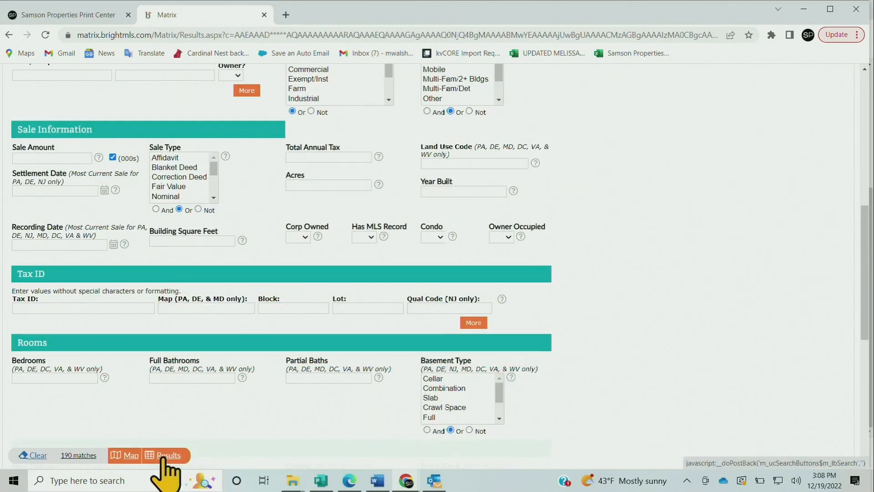
left_click_drag(164, 461, 364, 400)
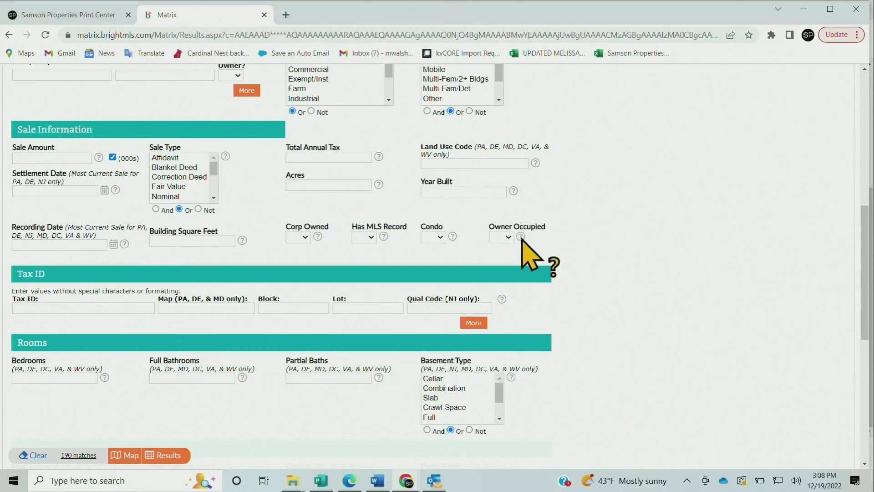
left_click(505, 237)
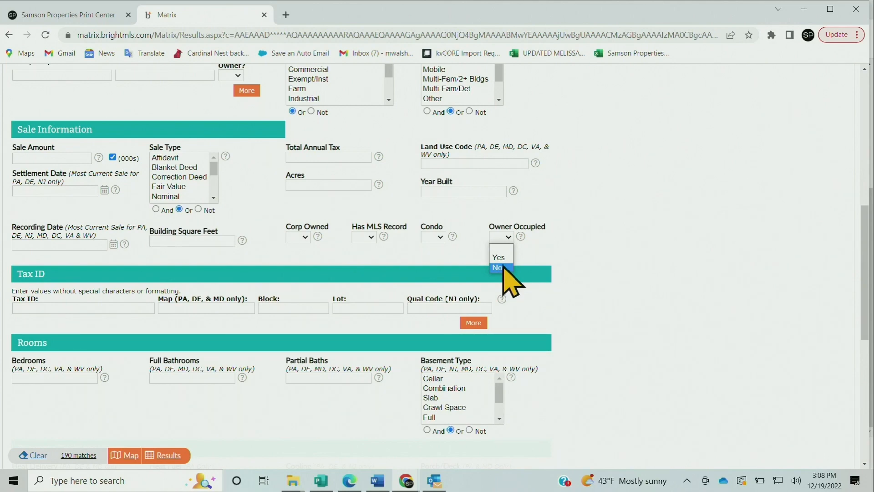
left_click(625, 262)
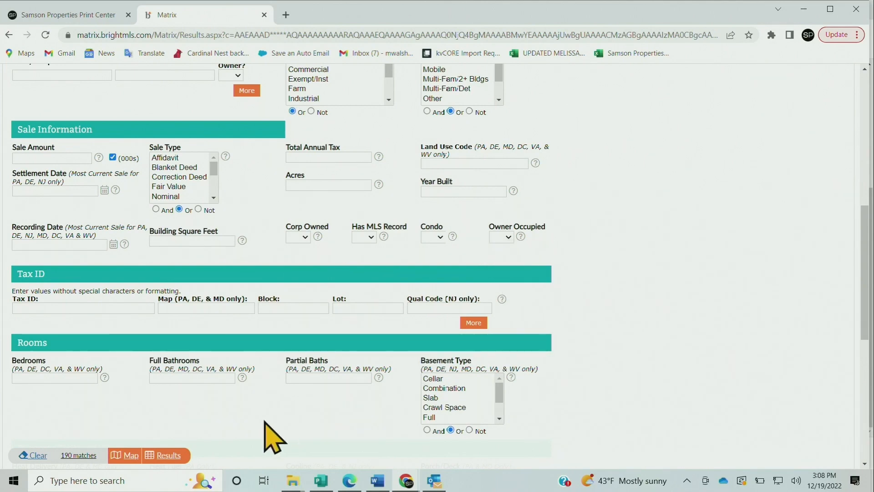
left_click(169, 455)
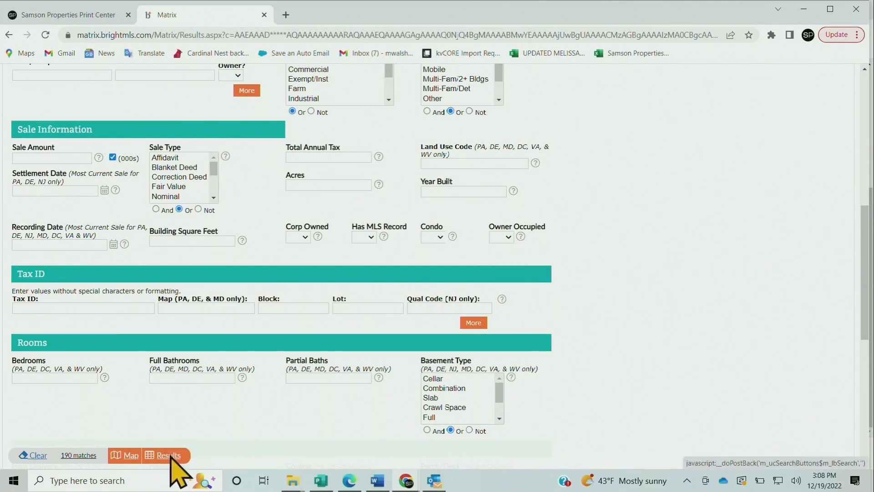
Select all records on the first results page and set the list to display 200 records per page
scroll(855, 241, "up", 2)
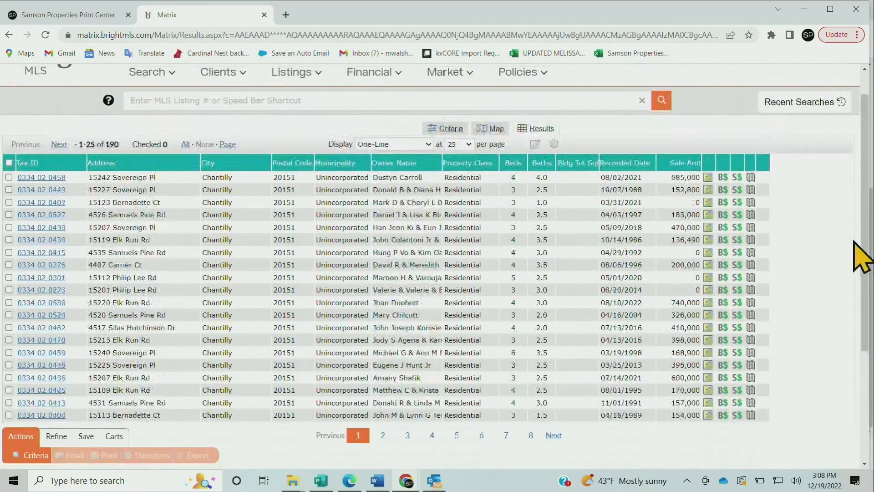
scroll(854, 240, "down", 1)
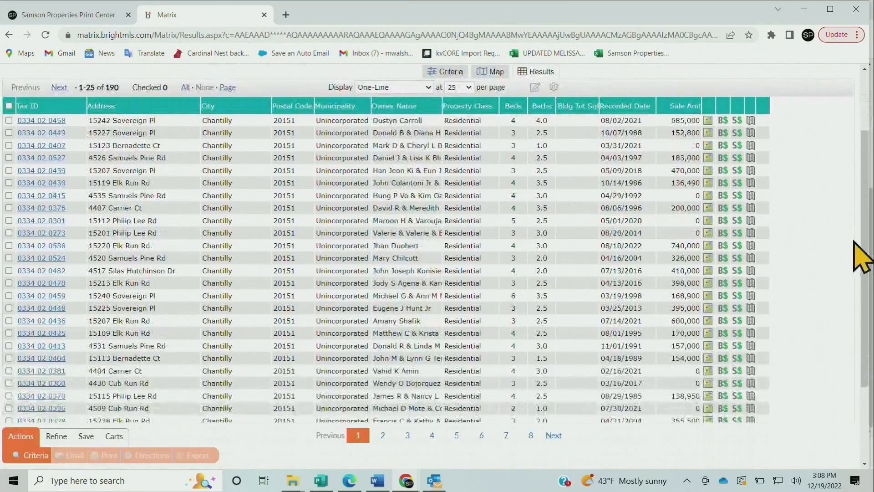
left_click(8, 106)
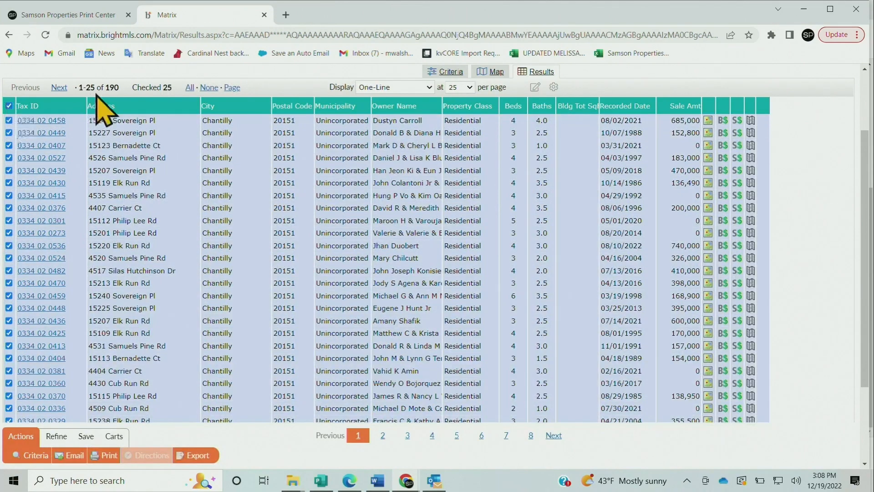
scroll(394, 80, "down", 2)
scroll(394, 80, "up", 3)
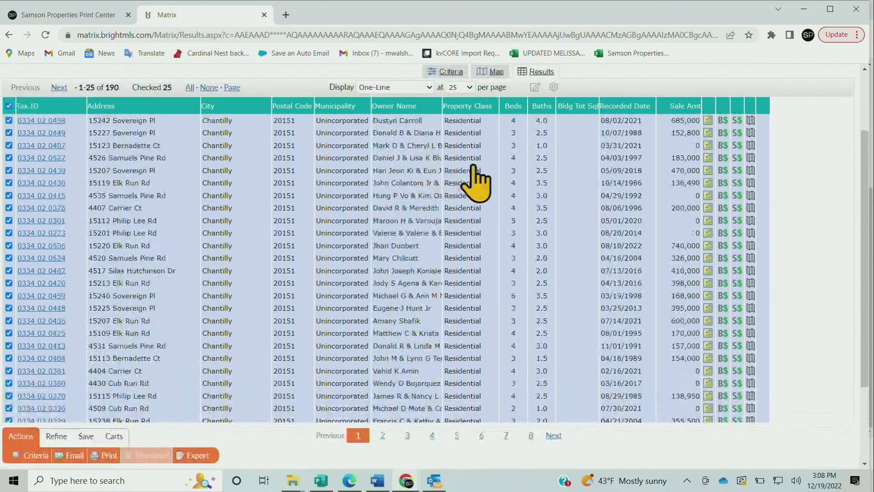
left_click(460, 144)
left_click(457, 179)
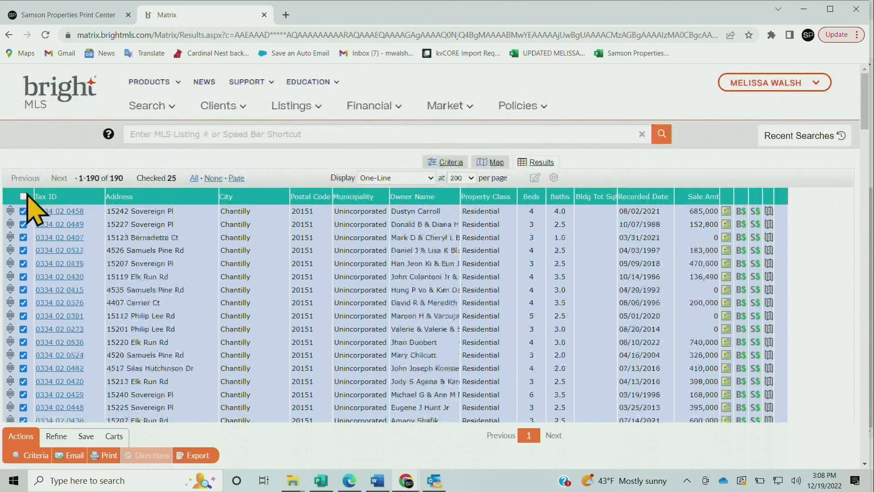
Select all records in the results list and export them in the Property Mailing Labels format
left_click(23, 196)
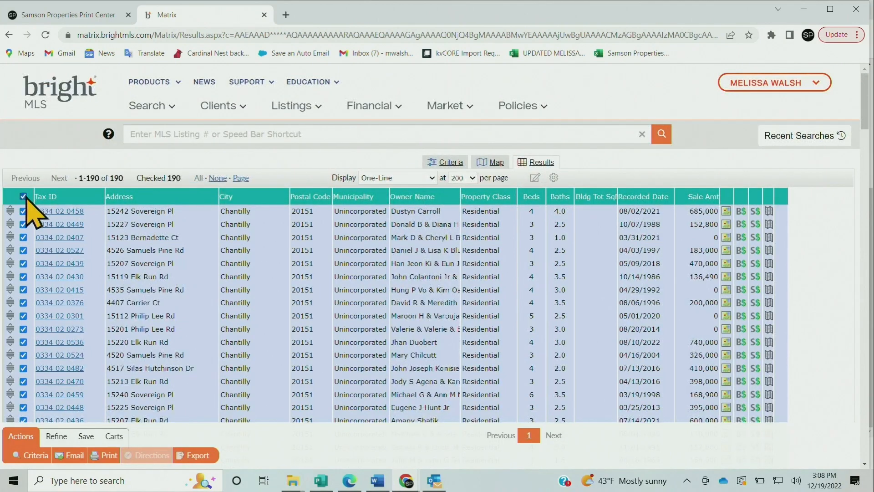
scroll(341, 165, "down", 5)
scroll(341, 173, "up", 5)
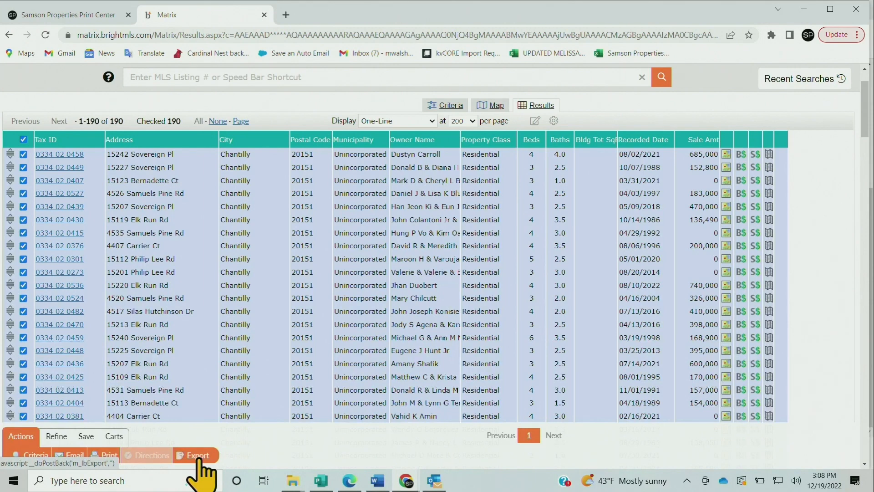
left_click(201, 455)
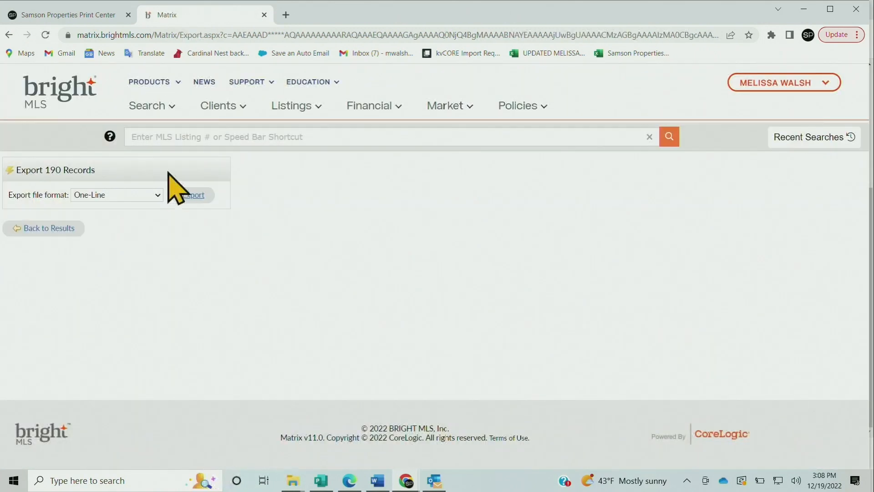
left_click(159, 193)
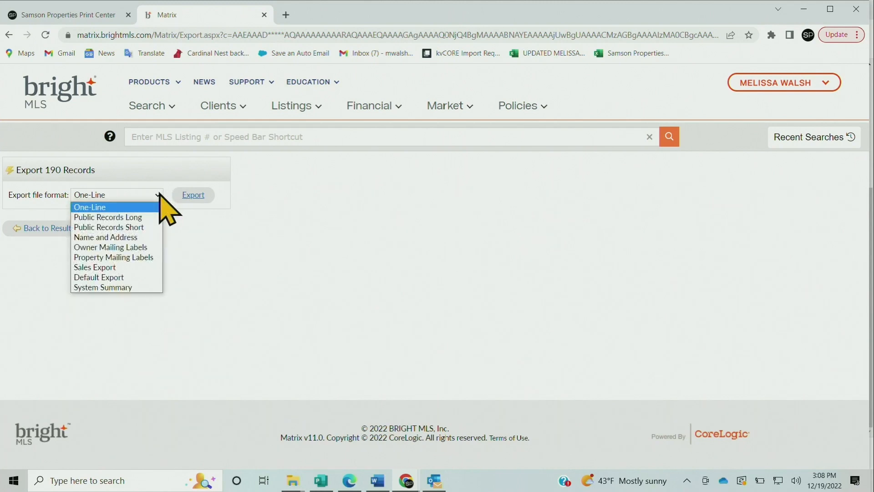
left_click(146, 258)
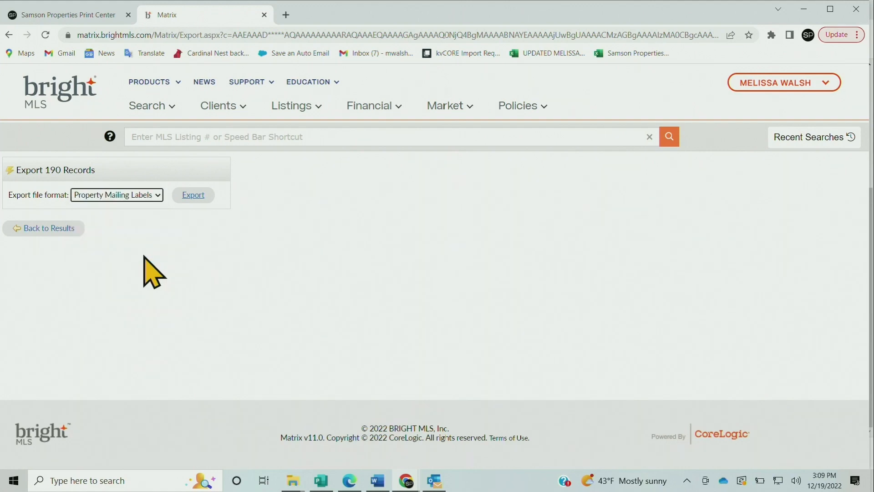
left_click(202, 194)
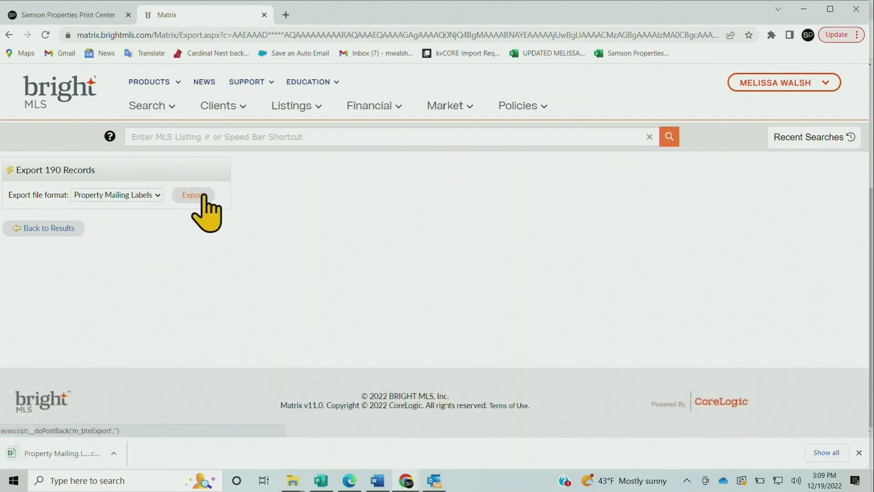
Open the exported Property Mailing Labels CSV in Excel, maximize it, and dismiss Document Recovery while keeping the recovered files
left_click(40, 454)
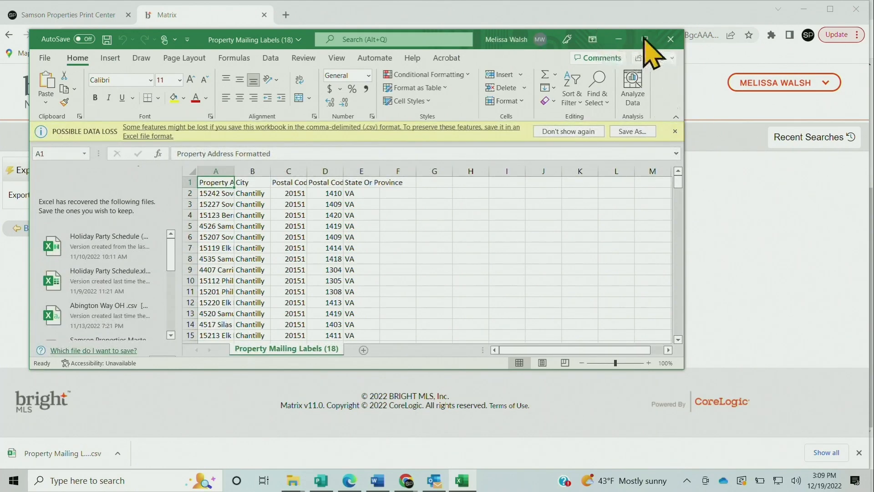
left_click(645, 39)
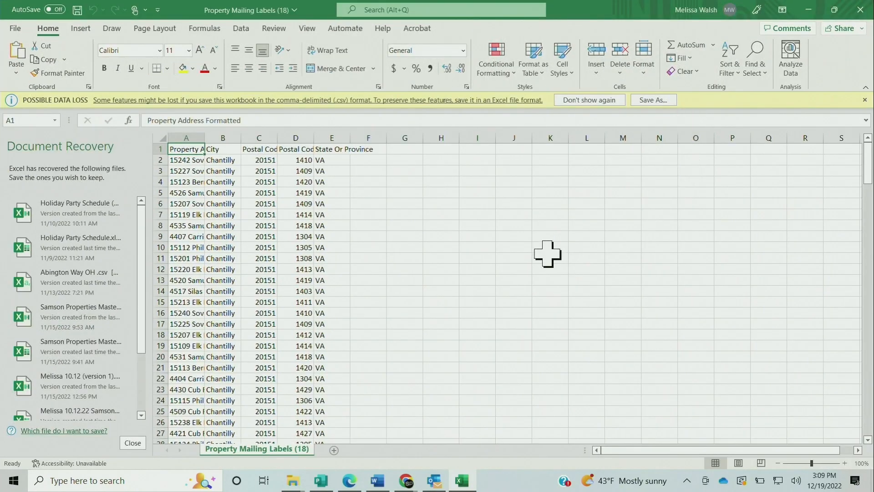
left_click(132, 443)
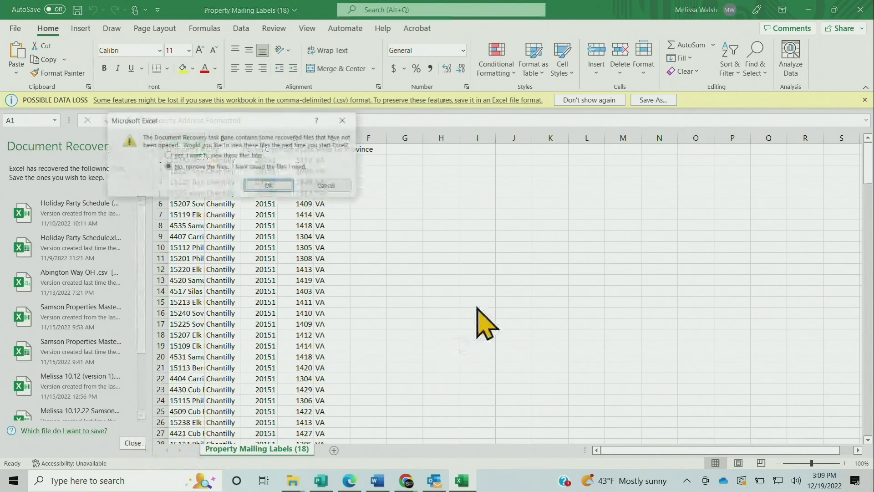
left_click(244, 155)
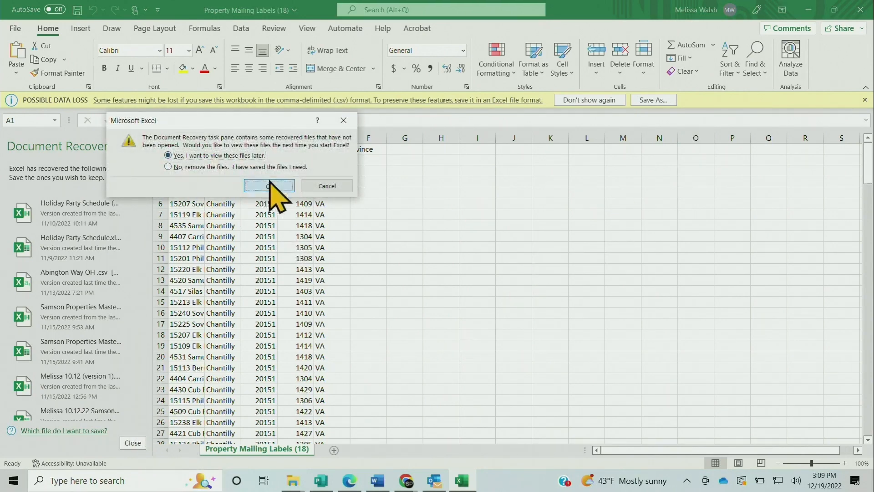
left_click(269, 186)
left_click(334, 203)
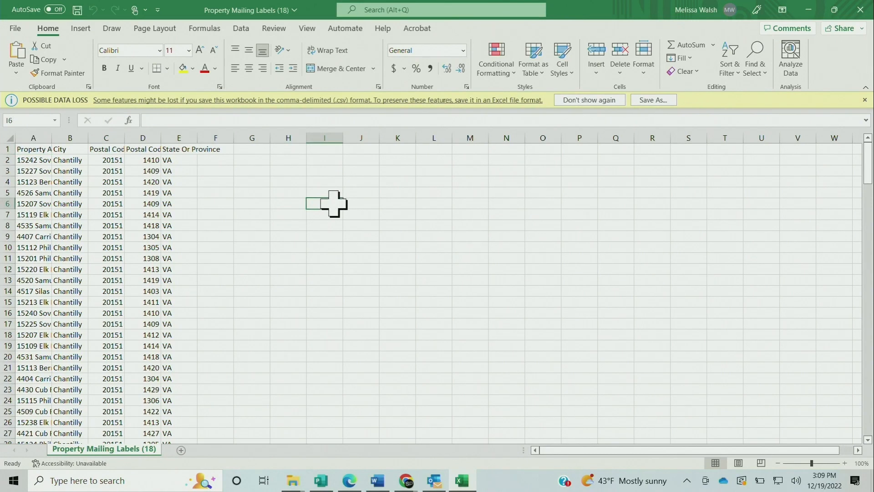
Widen columns A through D so the property address, city, postal code and Plus 4 headers are fully readable
left_click_drag(160, 141, 188, 142)
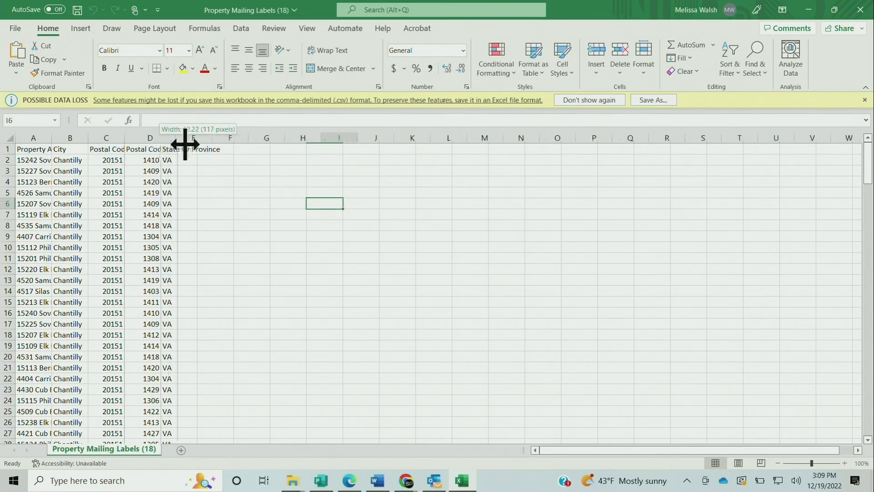
left_click_drag(125, 138, 166, 139)
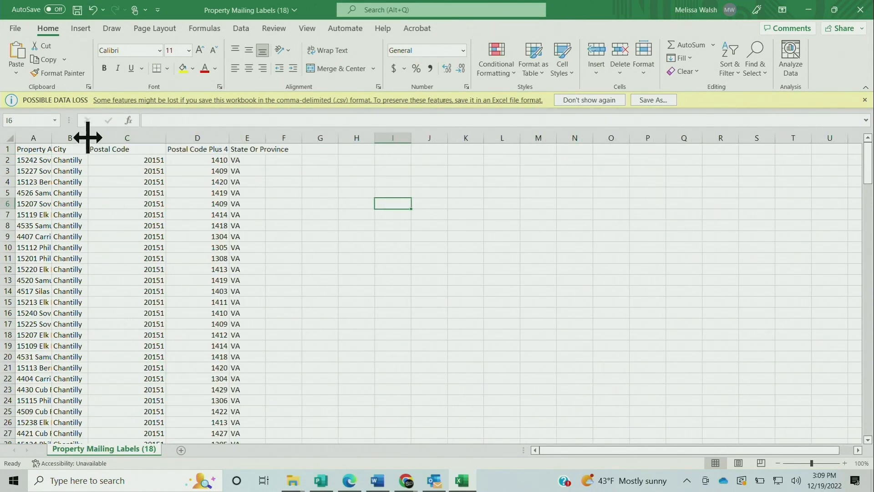
left_click_drag(88, 138, 129, 138)
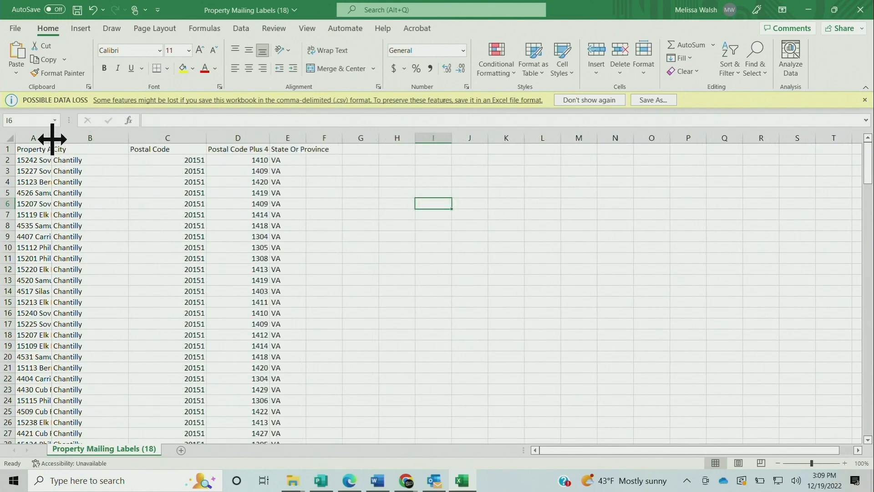
left_click_drag(52, 139, 172, 141)
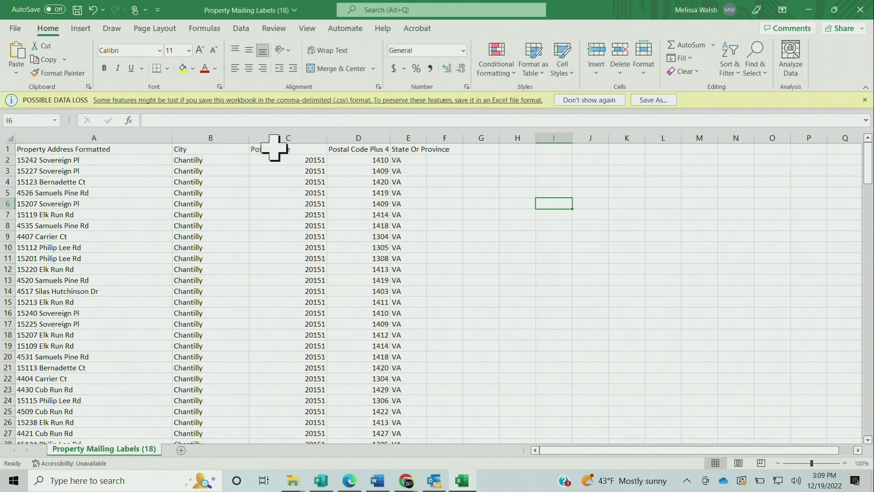
left_click(415, 149)
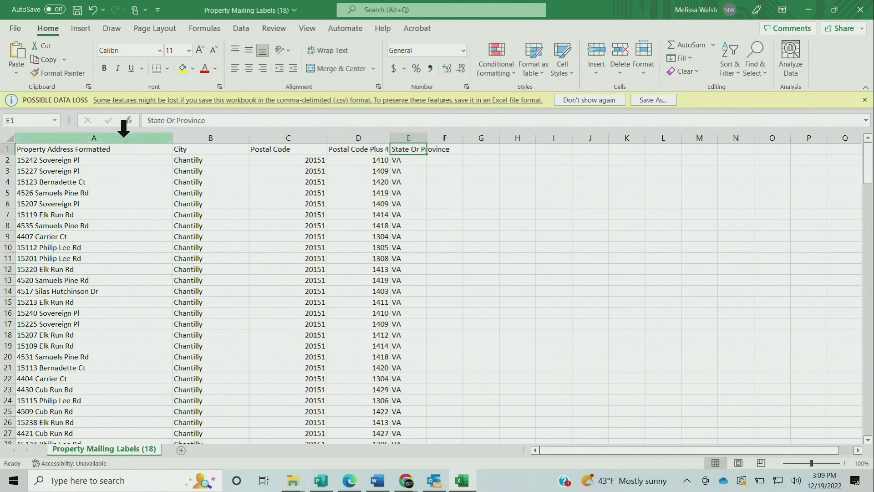
Insert two blank columns before the Property Address Formatted column and widen both
left_click(88, 135)
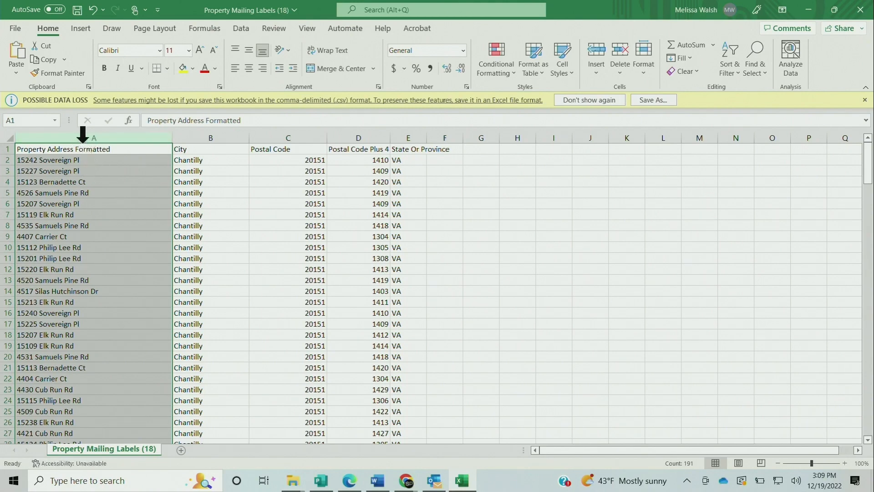
right_click(85, 137)
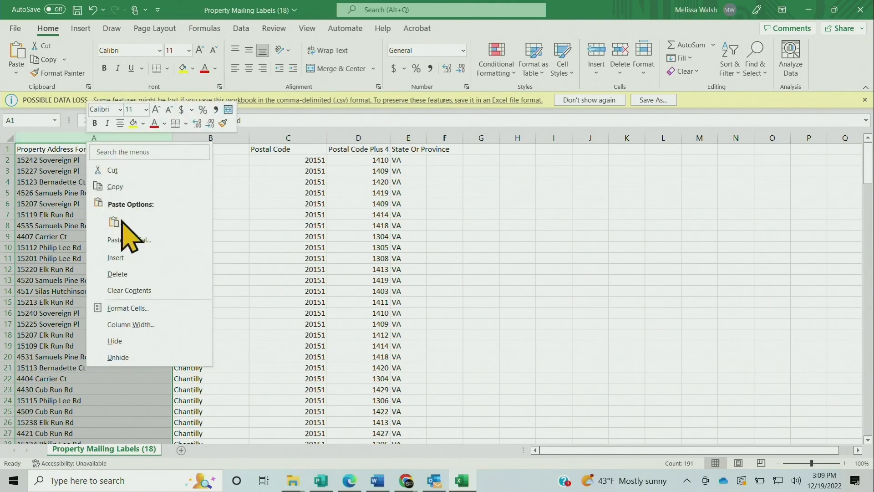
left_click(119, 257)
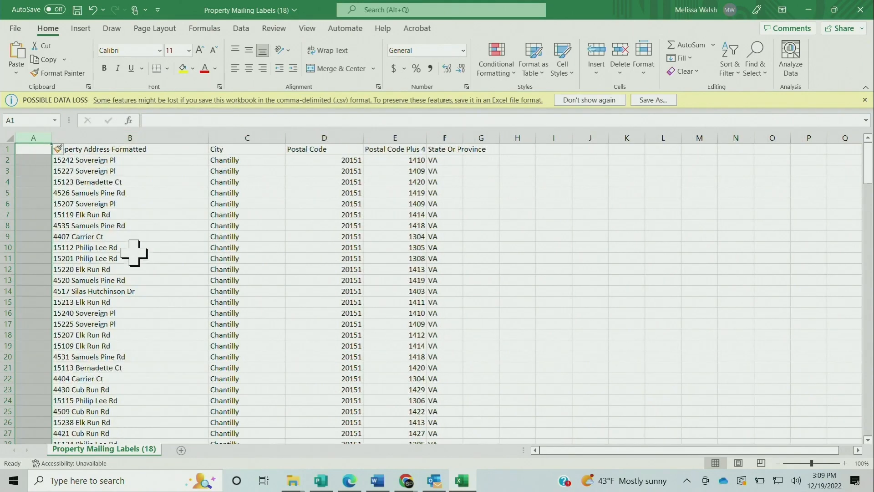
right_click(35, 137)
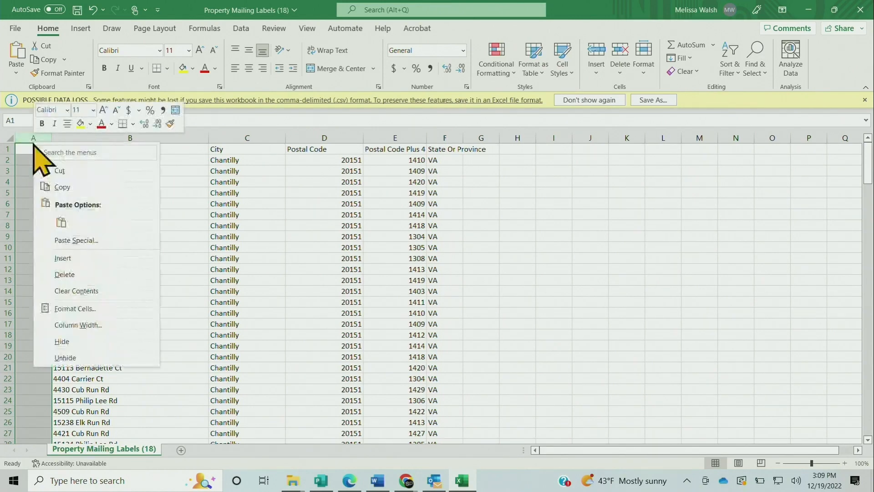
left_click(85, 257)
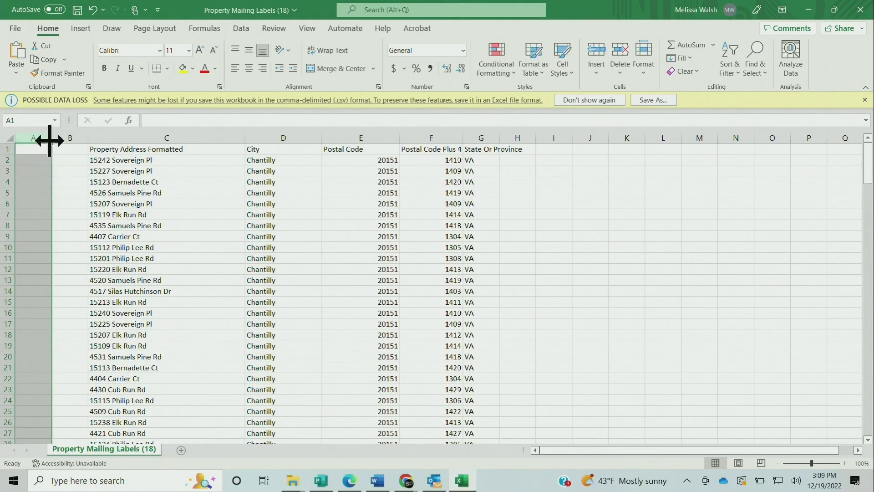
left_click_drag(51, 142, 145, 141)
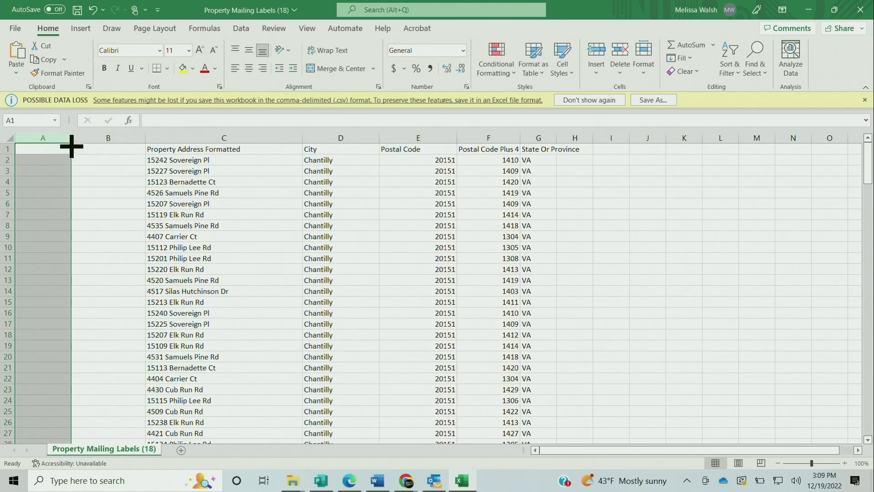
left_click_drag(70, 142, 94, 141)
Enter "Current" in cell A1 and "Resident" in cell B1 as the recipient name
left_click(67, 149)
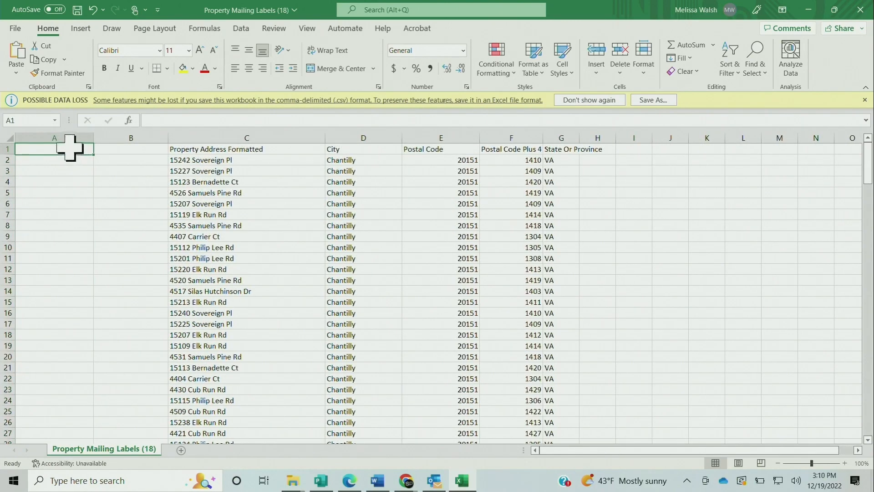
double_click(70, 148)
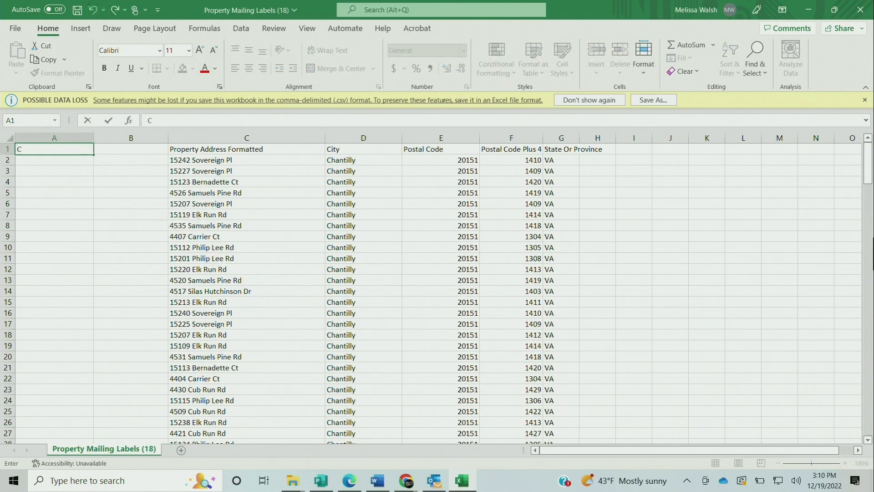
type("Current")
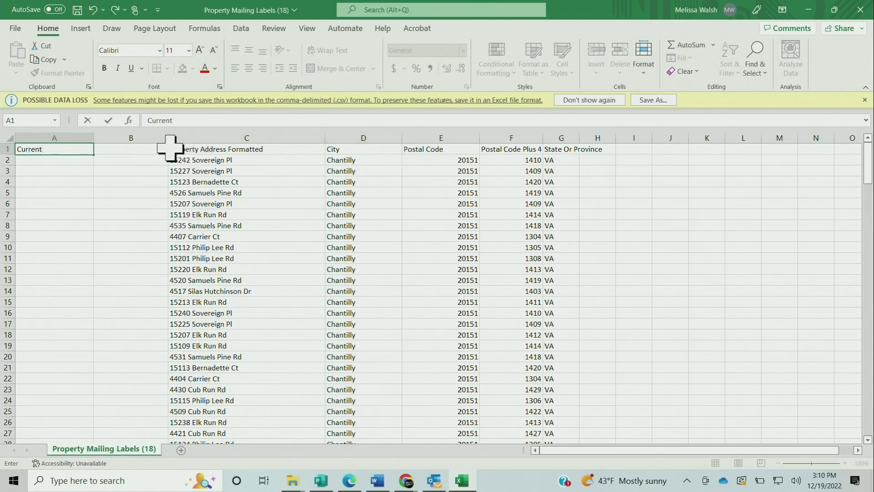
left_click(129, 148)
double_click(129, 148)
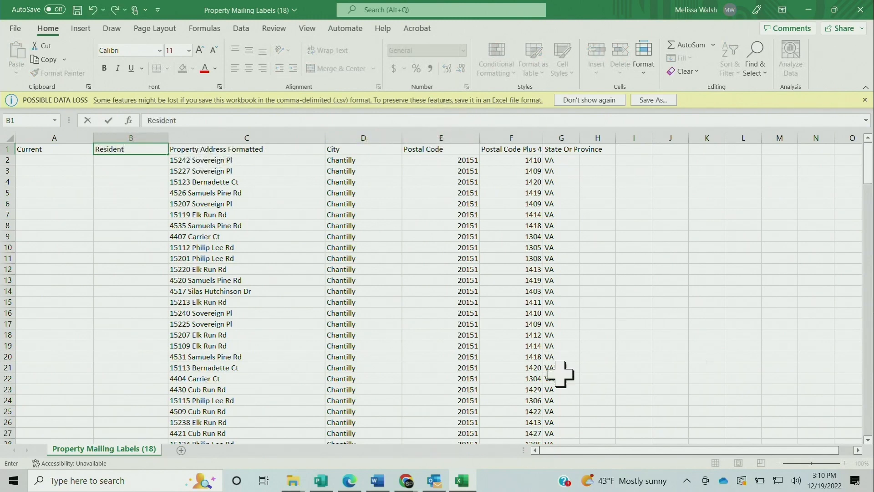
Replace the recipient name text with "To Our" in cell A1 and "Neighbor" in cell B1
left_click(24, 149)
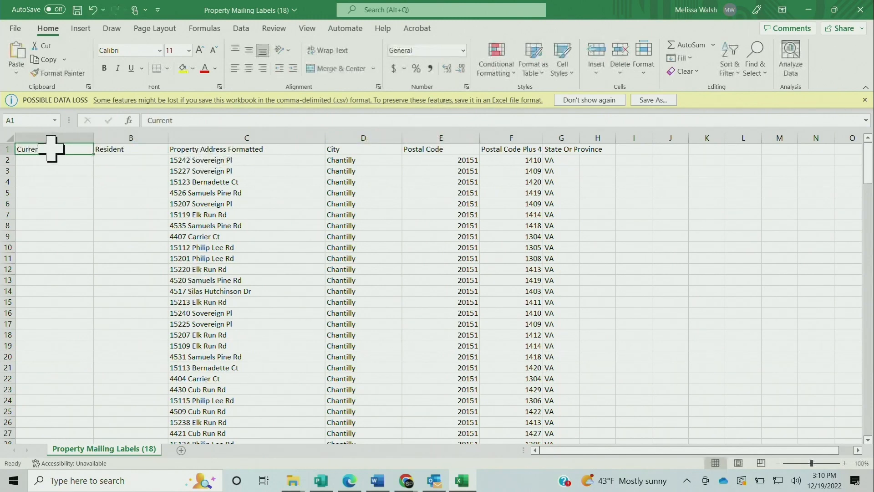
double_click(48, 148)
left_click_drag(48, 148, 7, 149)
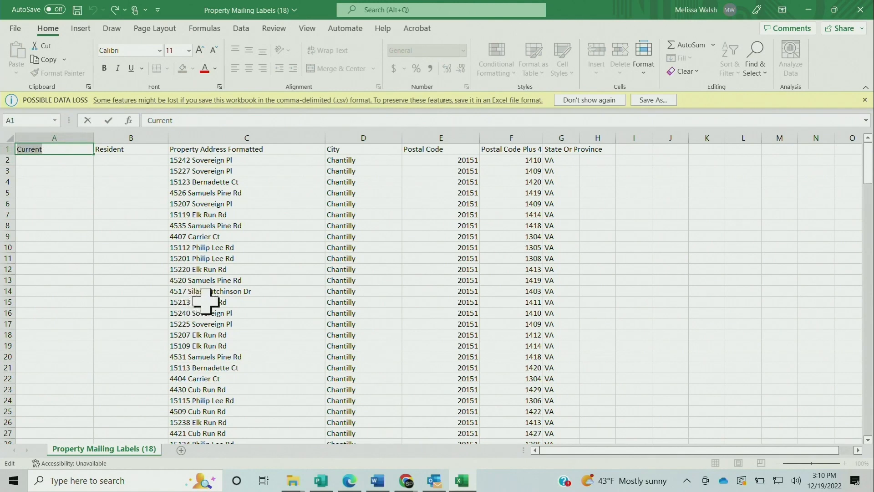
type("To Our")
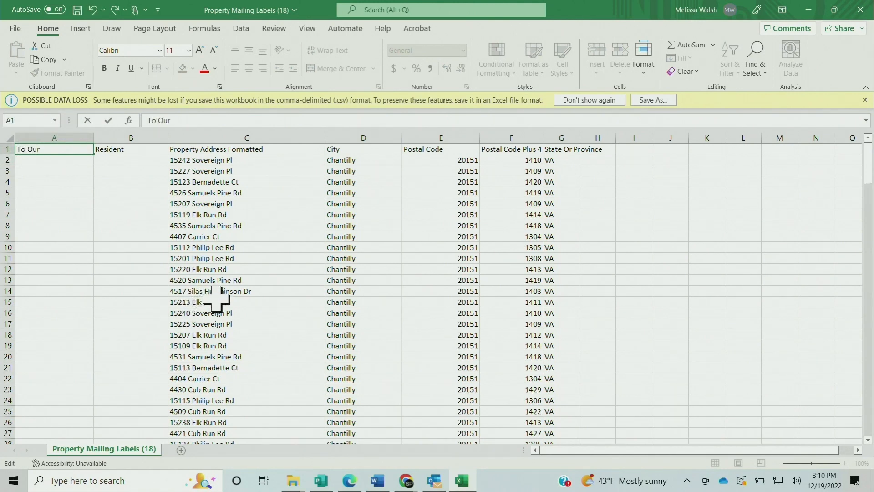
left_click(136, 152)
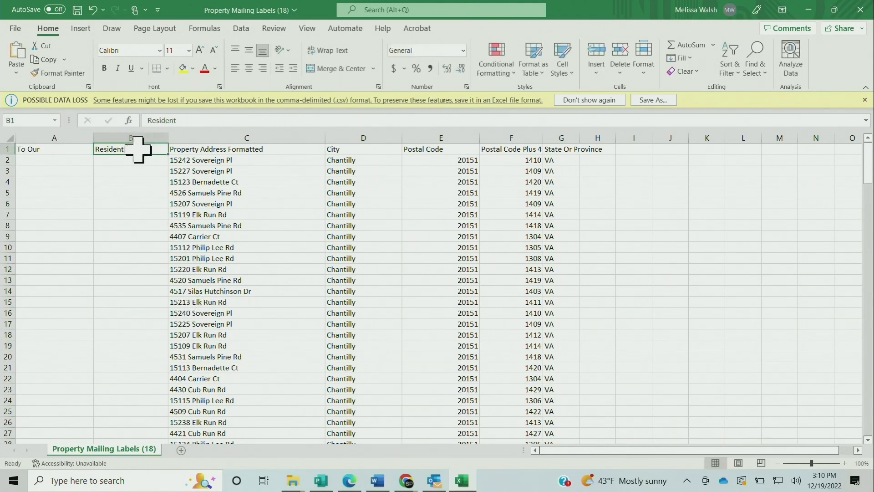
double_click(136, 152)
left_click_drag(137, 152, 93, 151)
type("Neighbor")
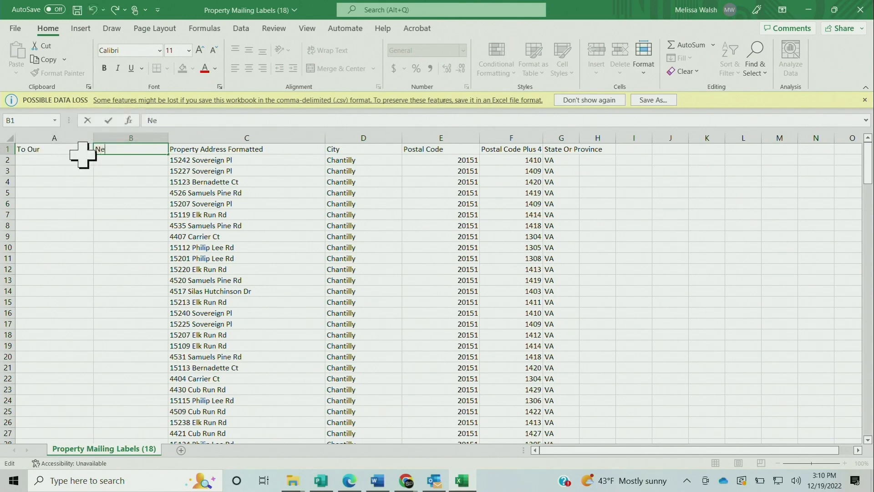
left_click(122, 194)
Fill "To Our" from cell A1 down column A through row 190
left_click(64, 153)
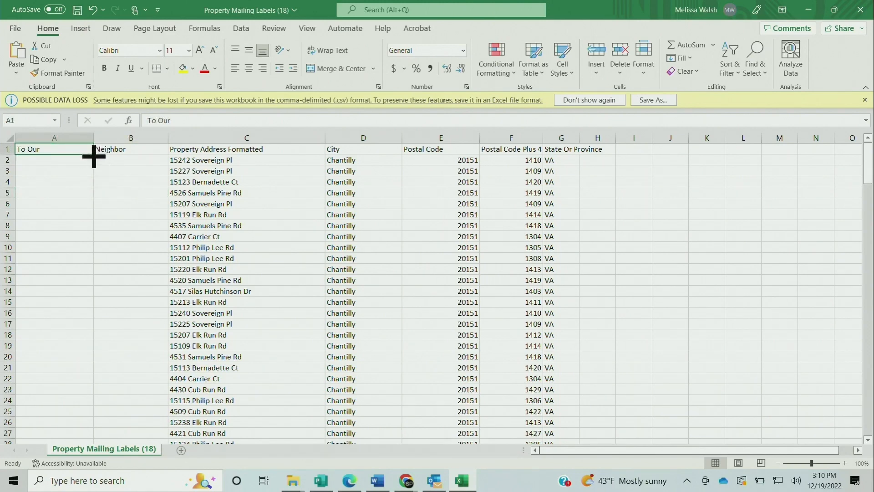
left_click_drag(94, 155, 82, 417)
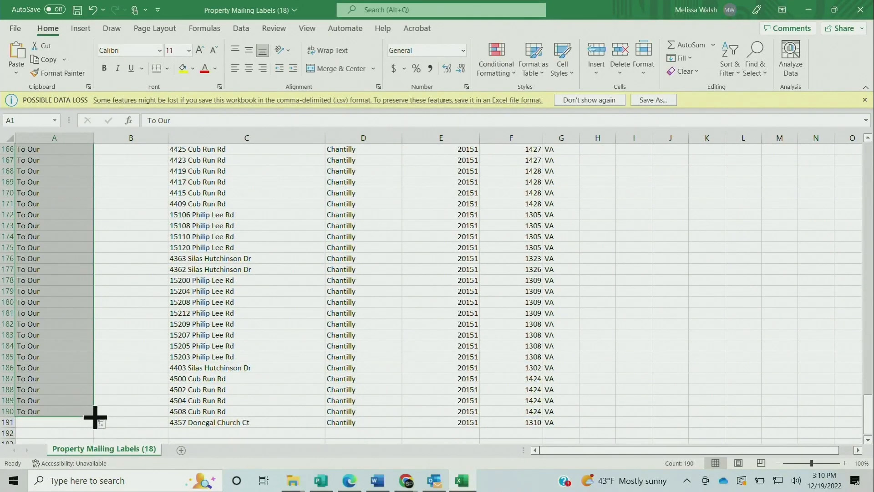
scroll(143, 370, "up", 16)
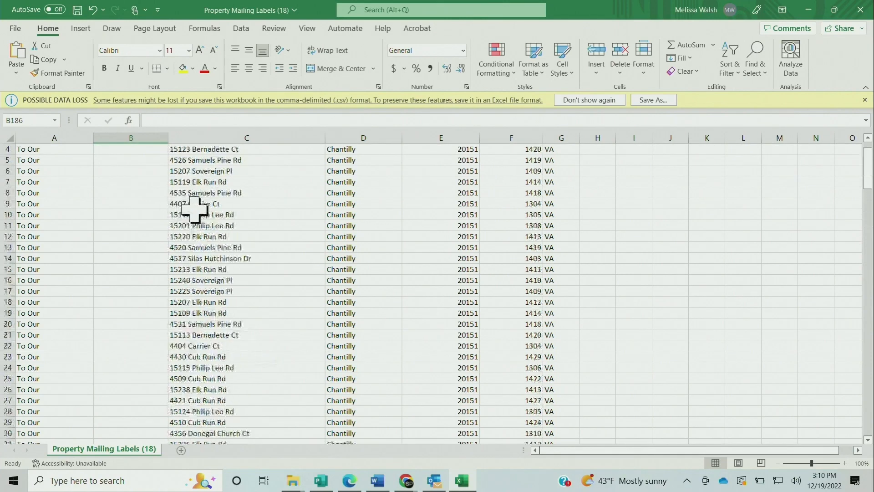
scroll(194, 209, "up", 1)
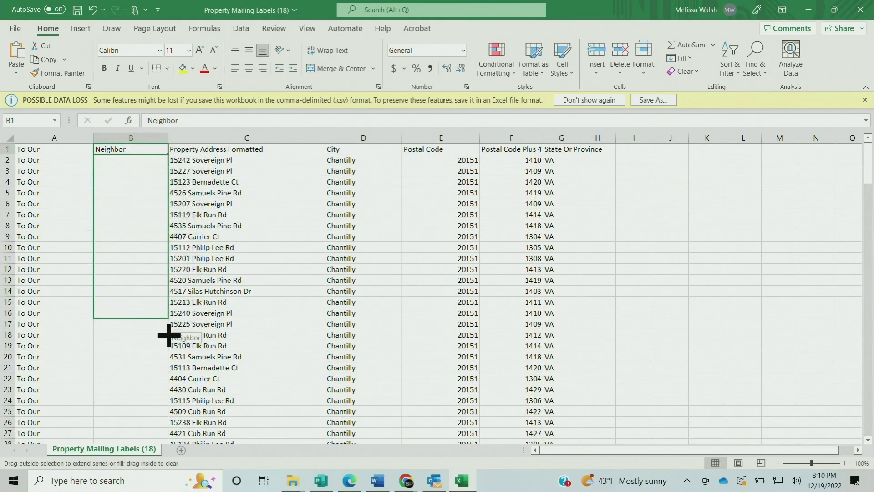
Fill "Neighbor" from cell B1 down column B through row 191
left_click_drag(168, 448, 160, 389)
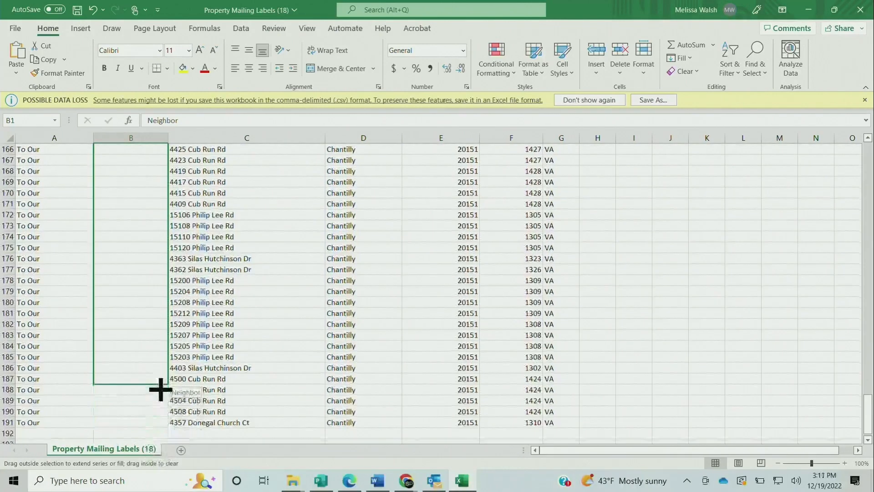
left_click_drag(160, 428, 161, 426)
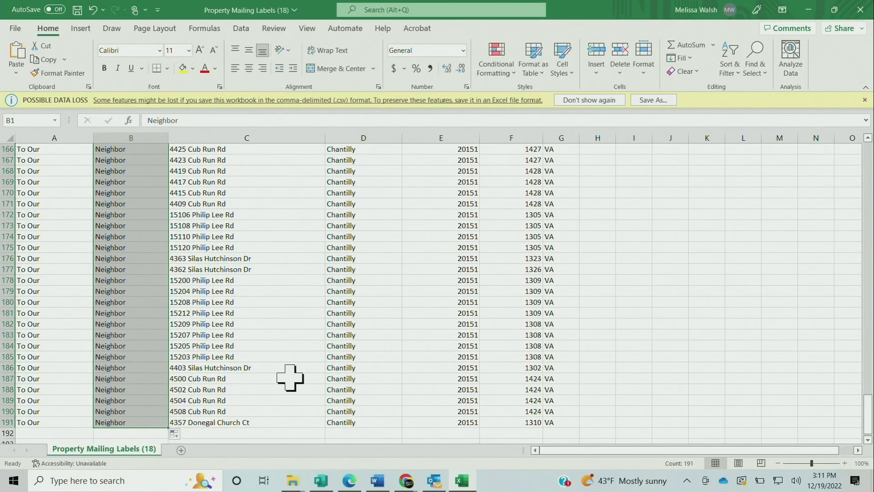
left_click(736, 234)
scroll(729, 236, "up", 20)
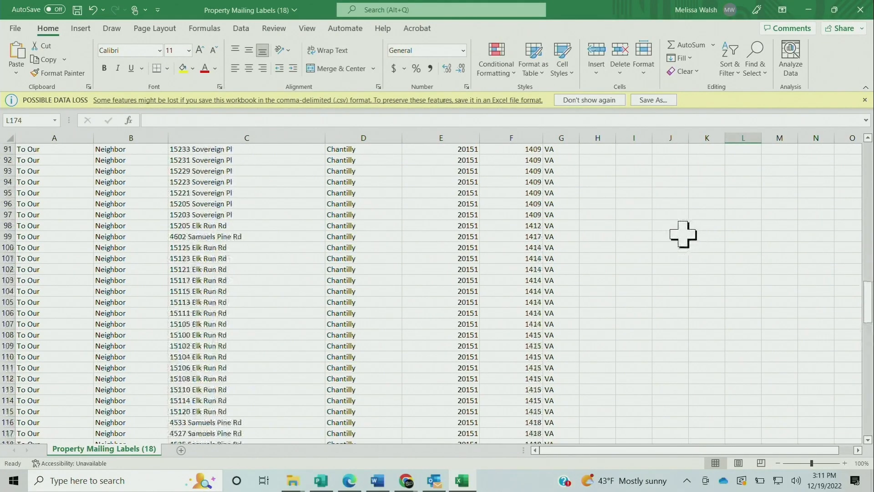
scroll(679, 221, "up", 19)
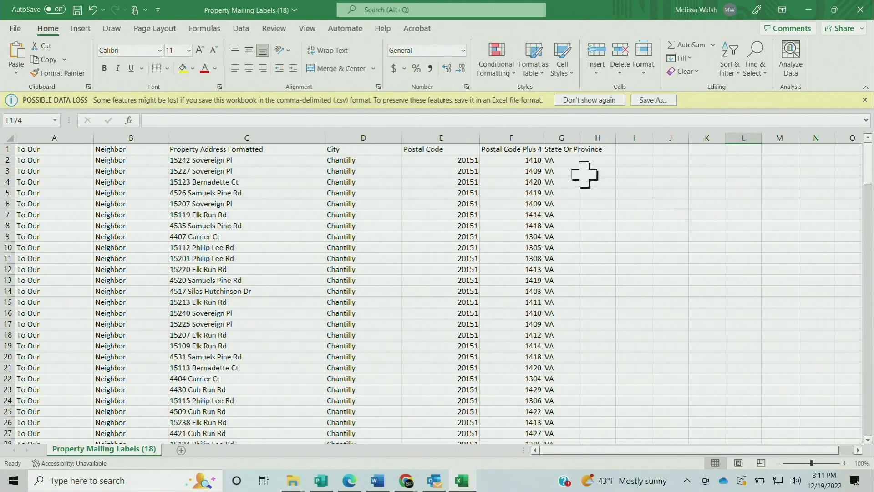
left_click(528, 159)
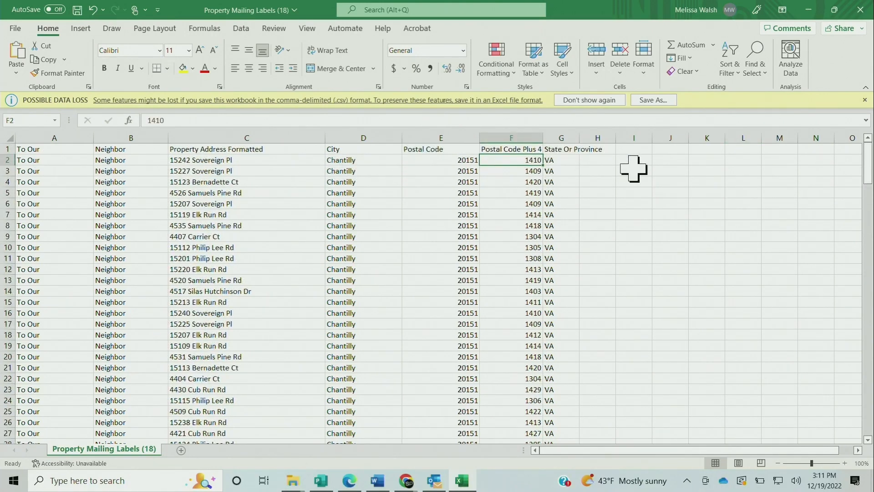
left_click(455, 182)
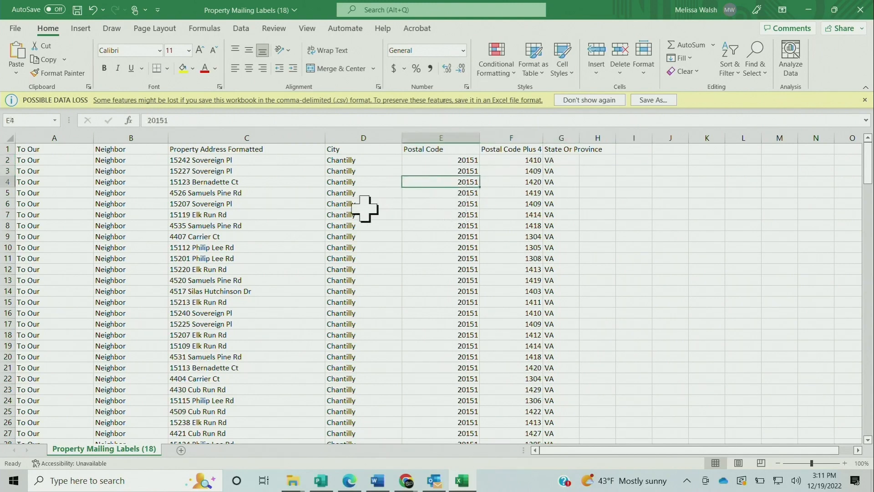
left_click(296, 215)
left_click(109, 236)
left_click(29, 237)
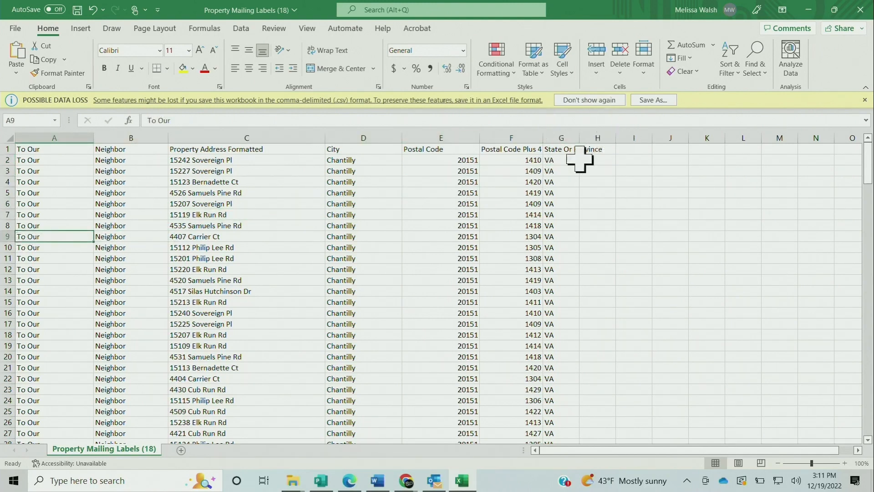
Delete the entire Postal Code Plus 4 column from the mailing list
left_click(518, 148)
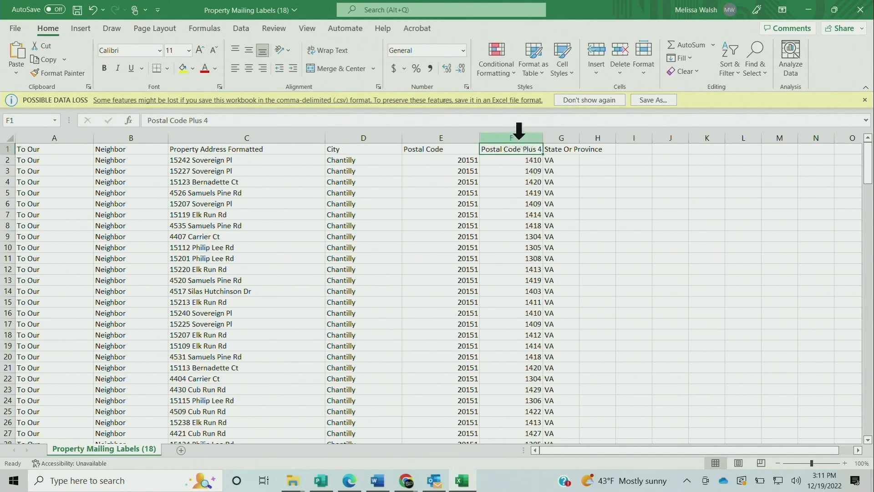
left_click(517, 132)
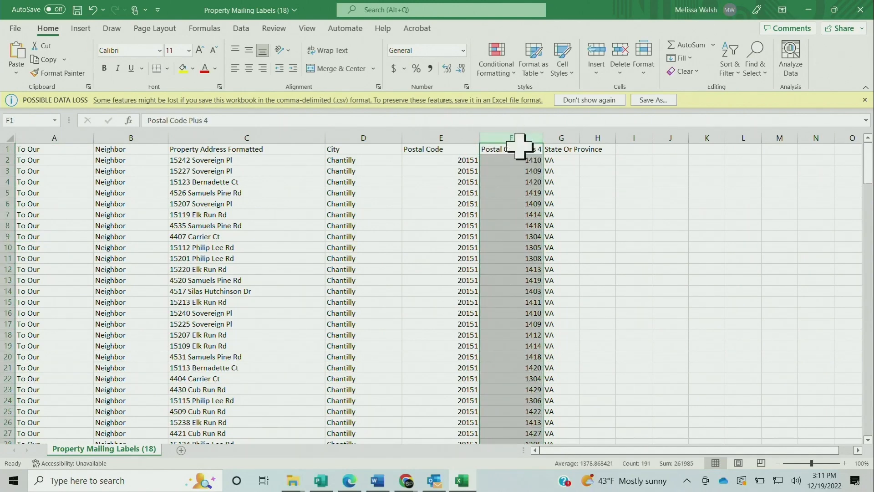
right_click(521, 146)
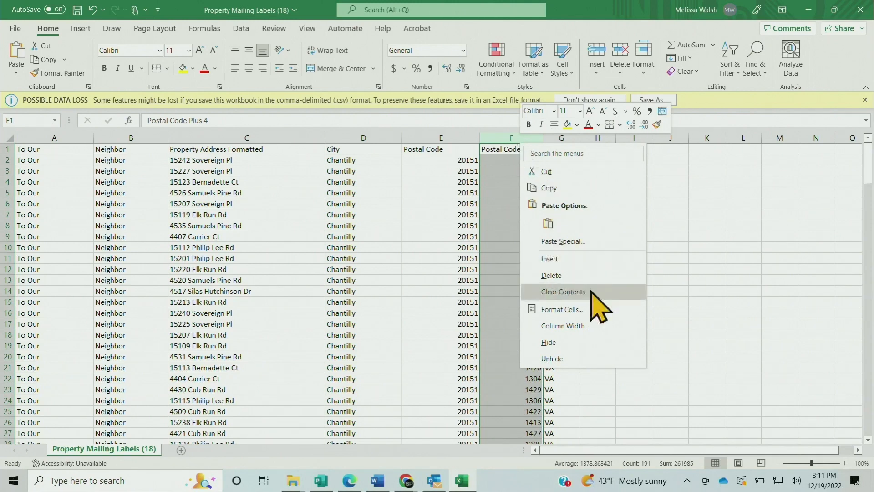
left_click(584, 275)
left_click(584, 271)
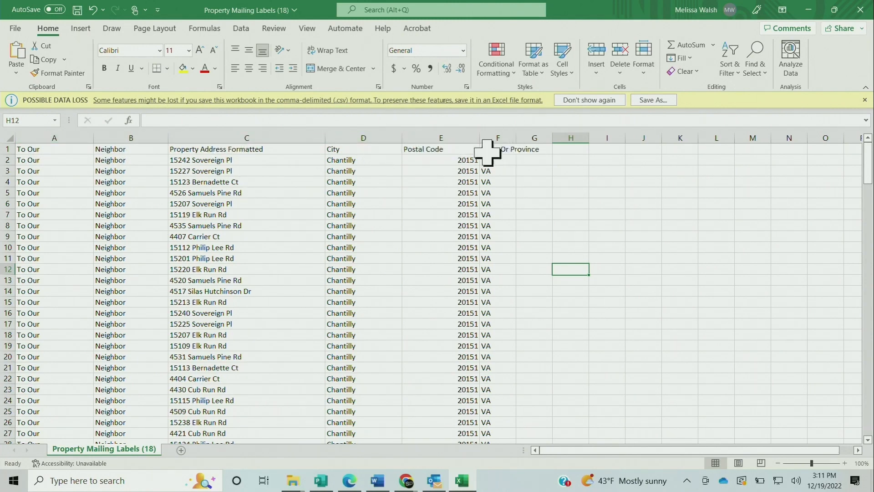
Save a copy of the mailing list in Downloads as "Lee Road addresses" in CSV (Comma delimited) format
left_click(16, 27)
left_click(41, 181)
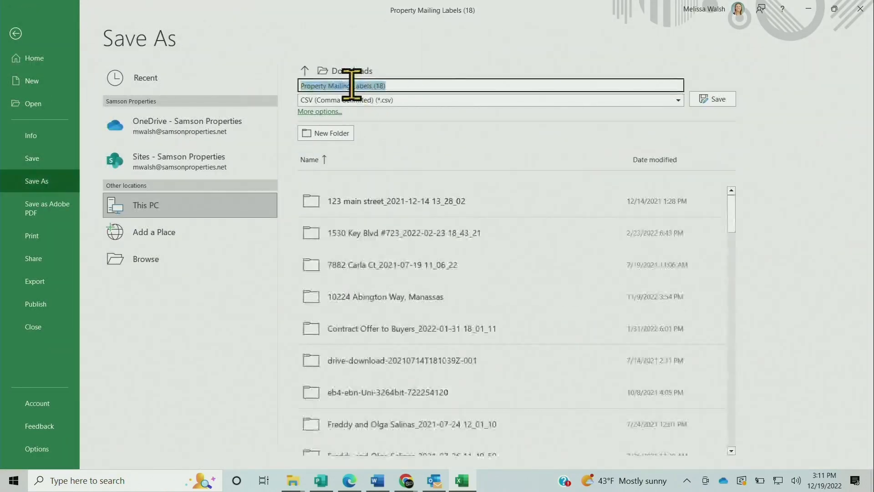
type("Lee Roadj")
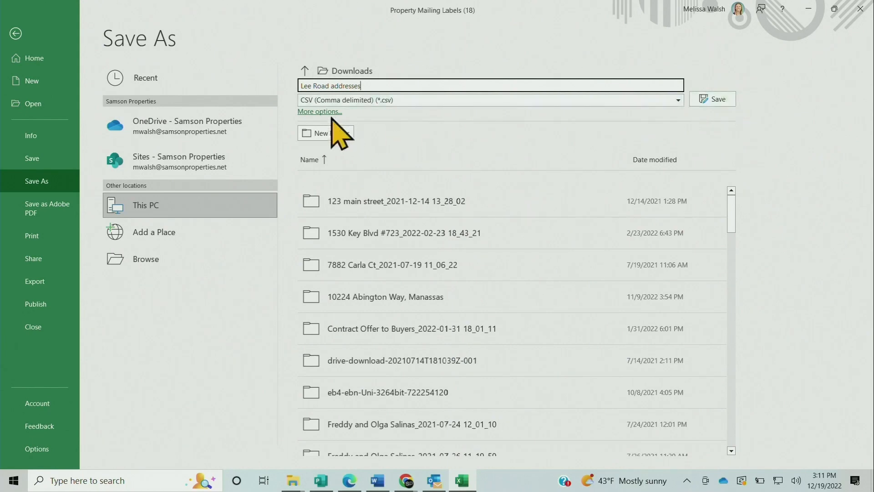
left_click(713, 99)
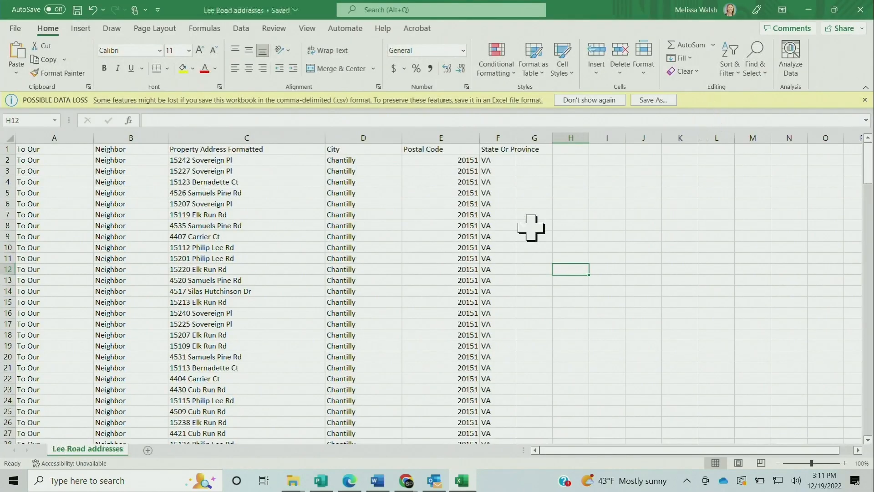
Switch to the Print Center postcard in Chrome and set its versioned data to Upload Data Source
mouse_move(410, 481)
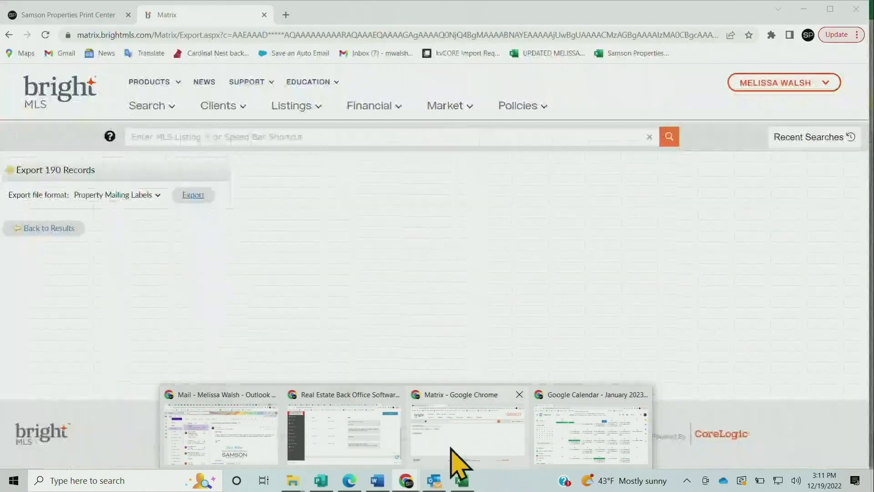
left_click(454, 456)
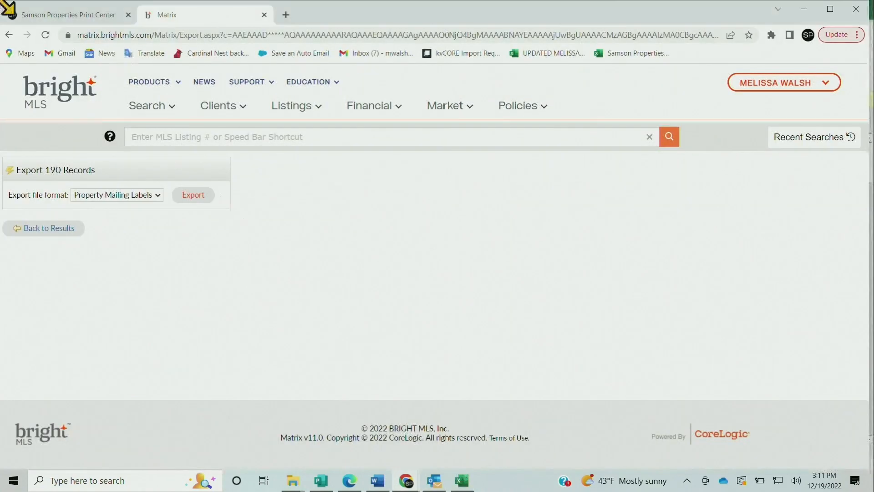
left_click(39, 15)
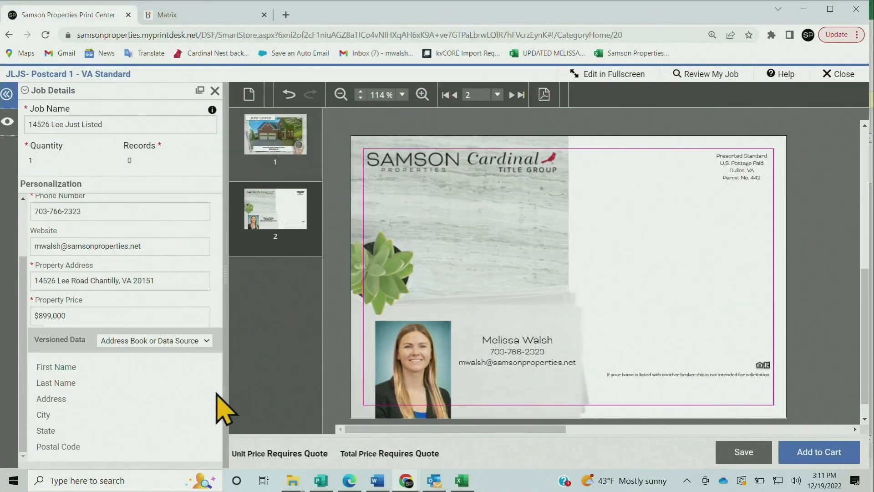
left_click(142, 342)
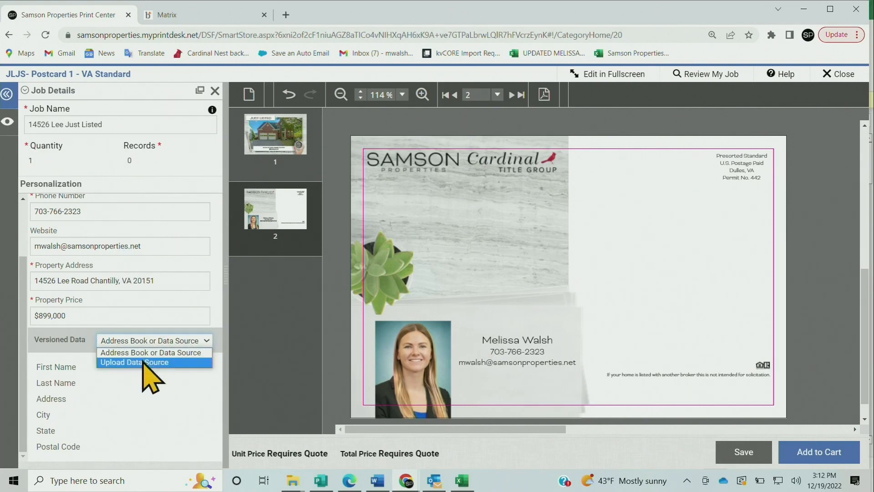
left_click(145, 362)
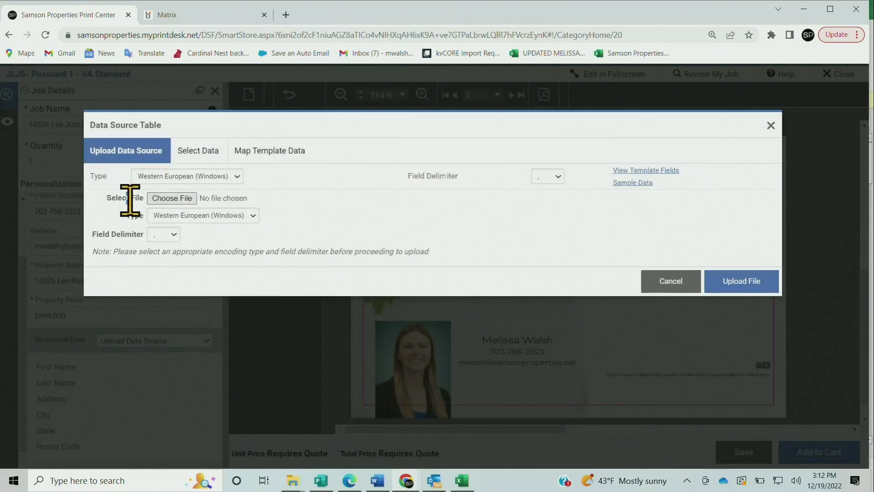
Upload "Lee Road addresses.csv" from Downloads as the postcard's data source
left_click(186, 199)
left_click(187, 198)
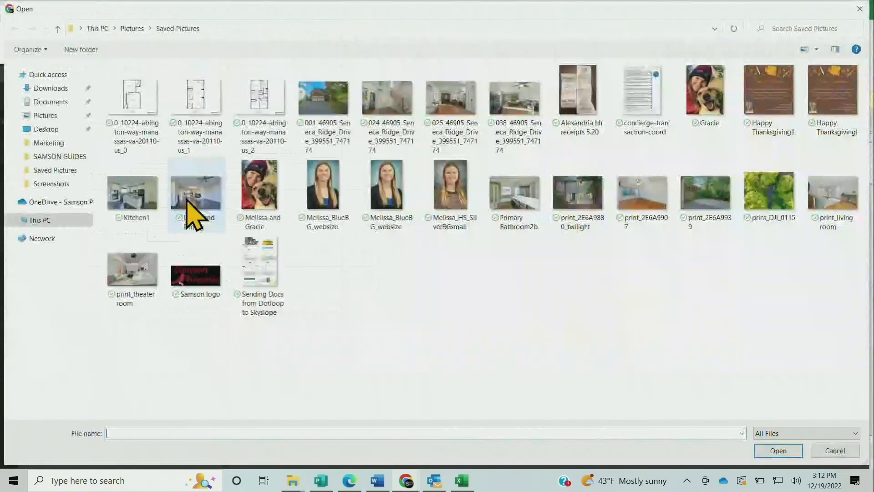
left_click(52, 87)
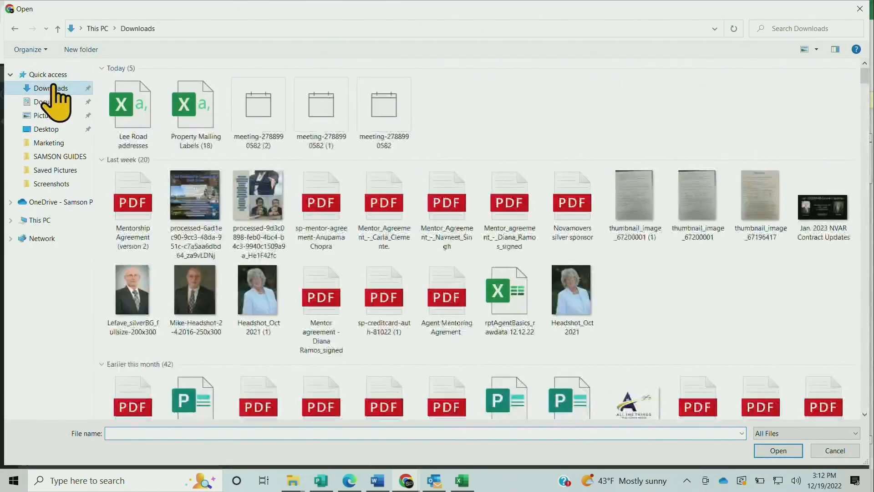
left_click(146, 109)
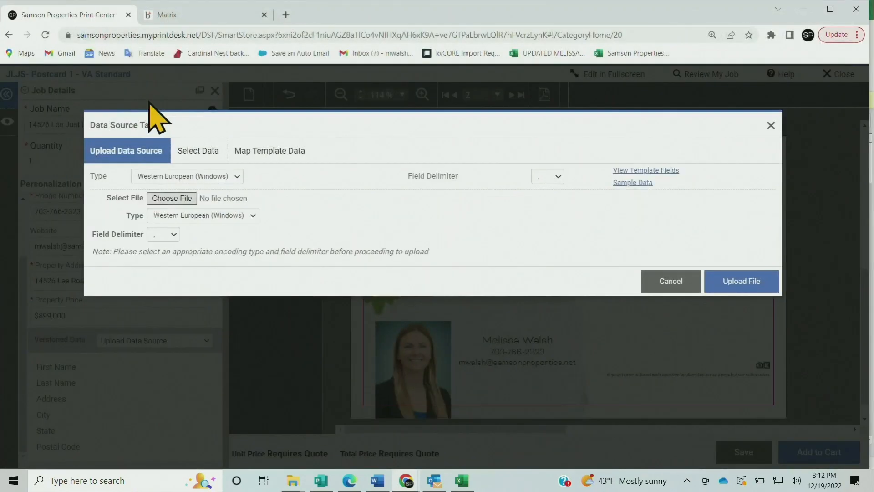
left_click(725, 281)
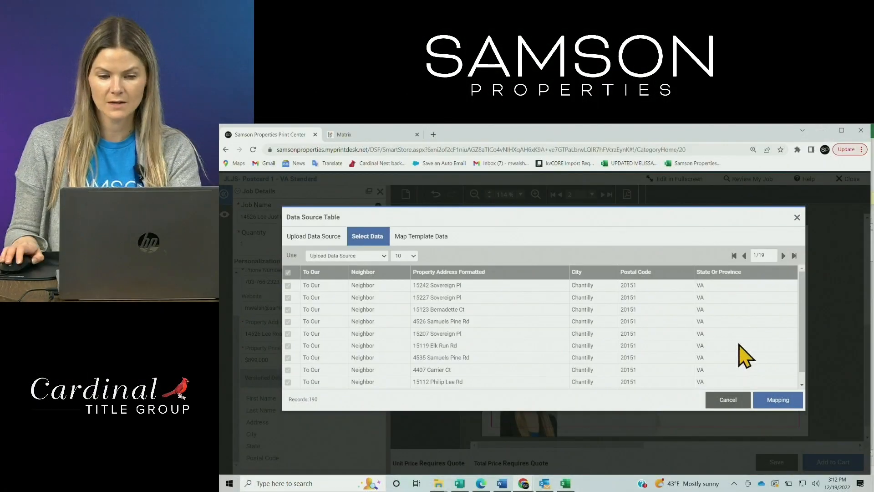
Check the column order of the uploaded address records and cancel the data source import
scroll(742, 355, "down", 1)
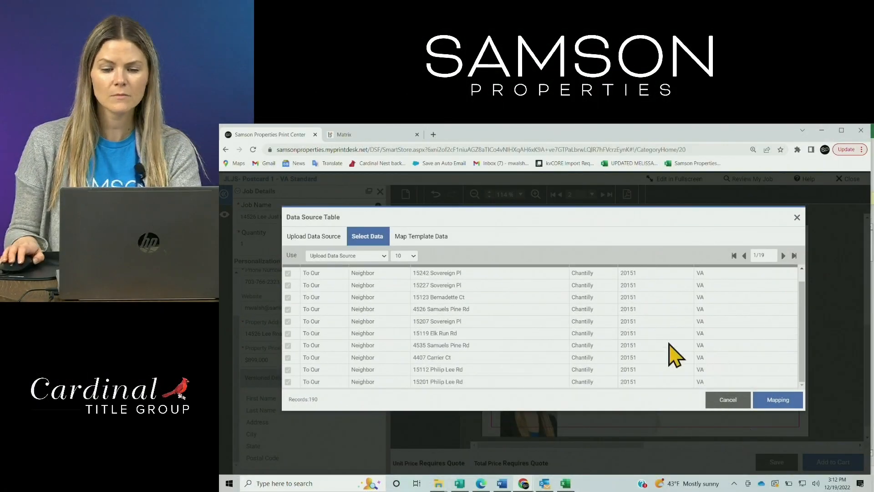
scroll(735, 371, "up", 1)
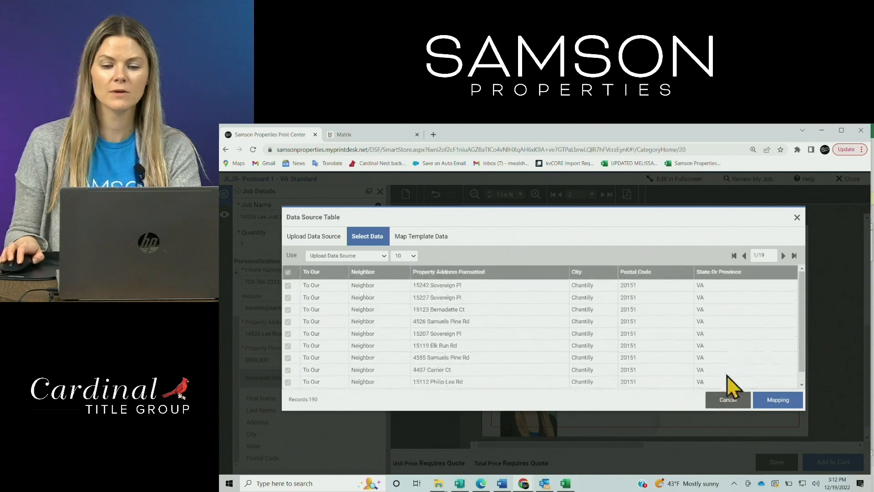
left_click(728, 404)
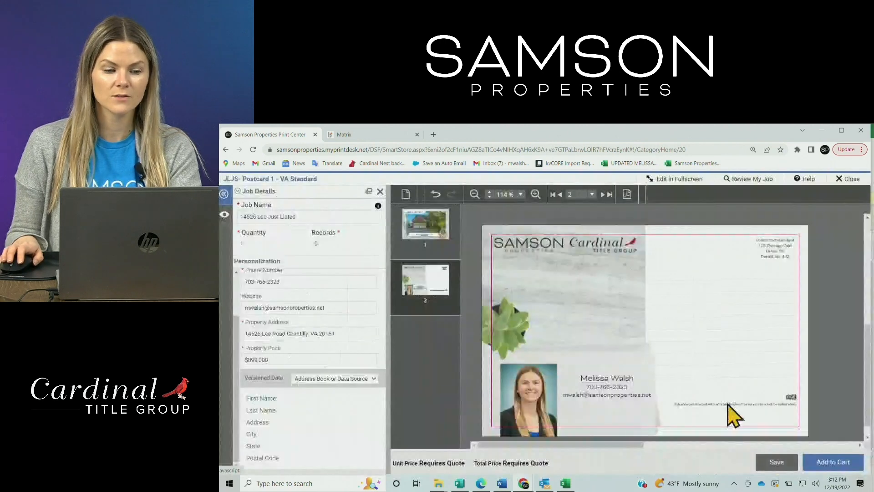
Switch back to the Lee Road addresses sheet in Excel and insert a blank column before Postal Code
left_click(573, 485)
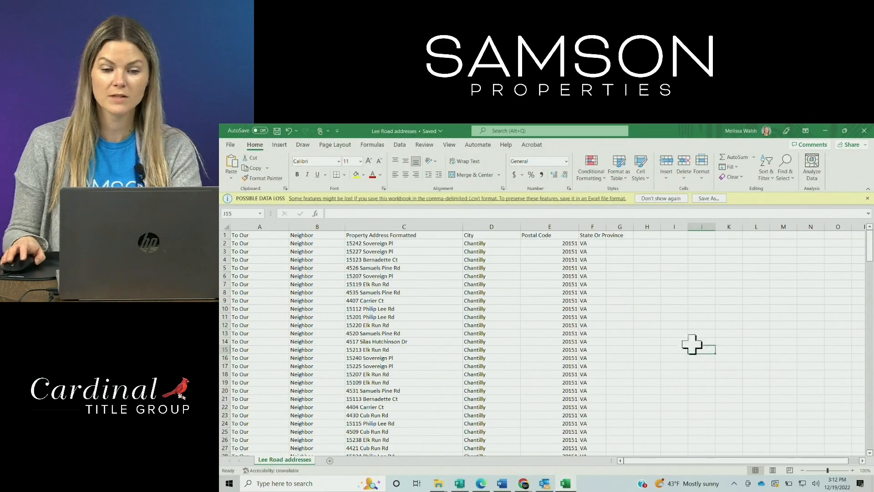
left_click(550, 226)
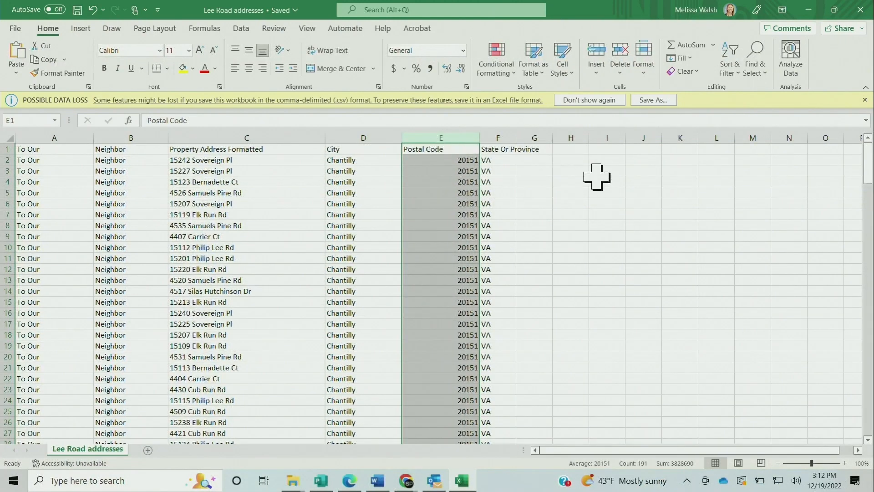
left_click(717, 214)
left_click(443, 133)
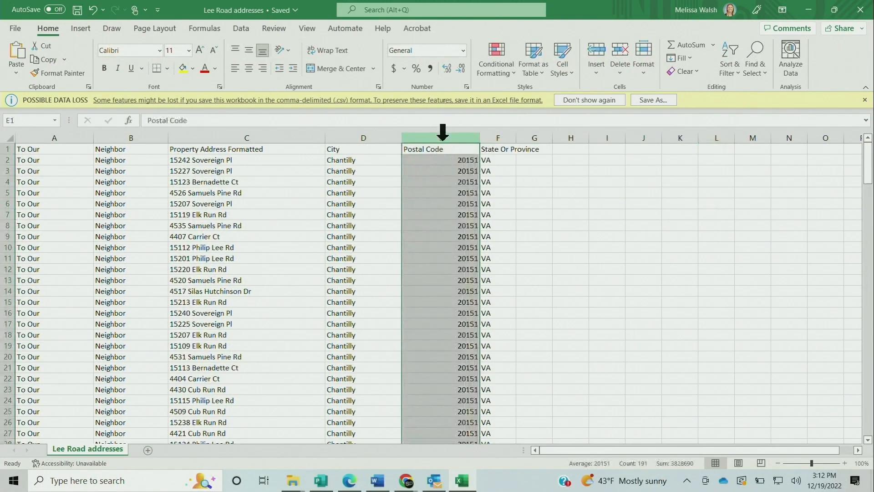
right_click(442, 133)
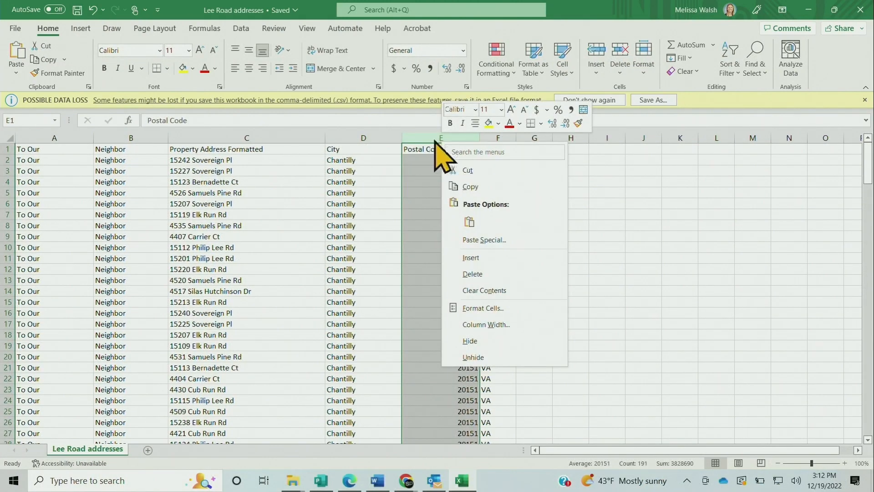
left_click(473, 257)
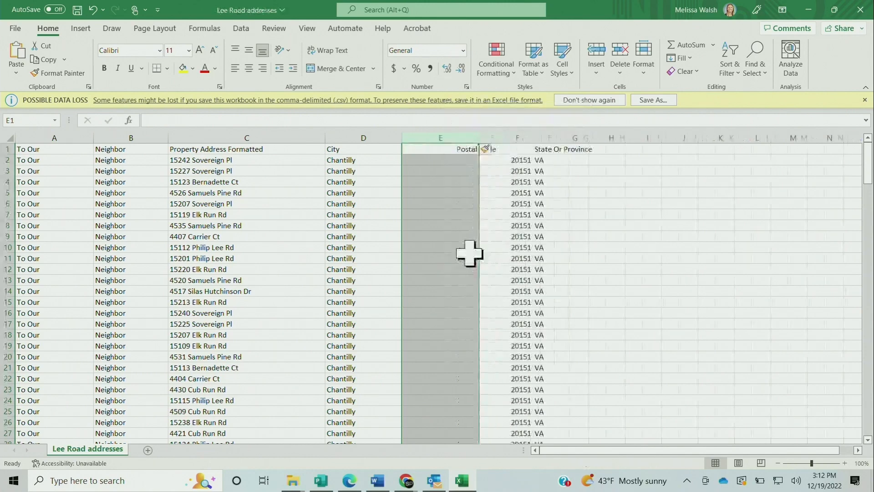
left_click(731, 196)
Move the State Or Province column into blank column E, between City and Postal Code
left_click(577, 148)
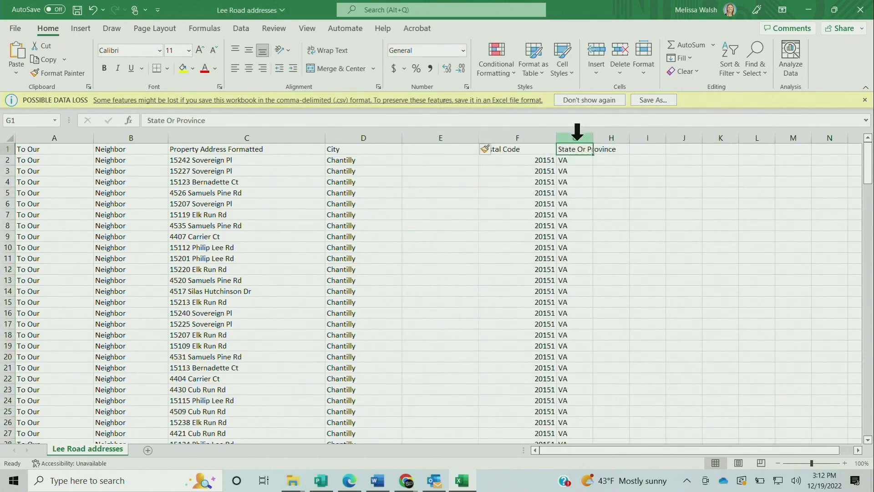
left_click(577, 135)
right_click(577, 137)
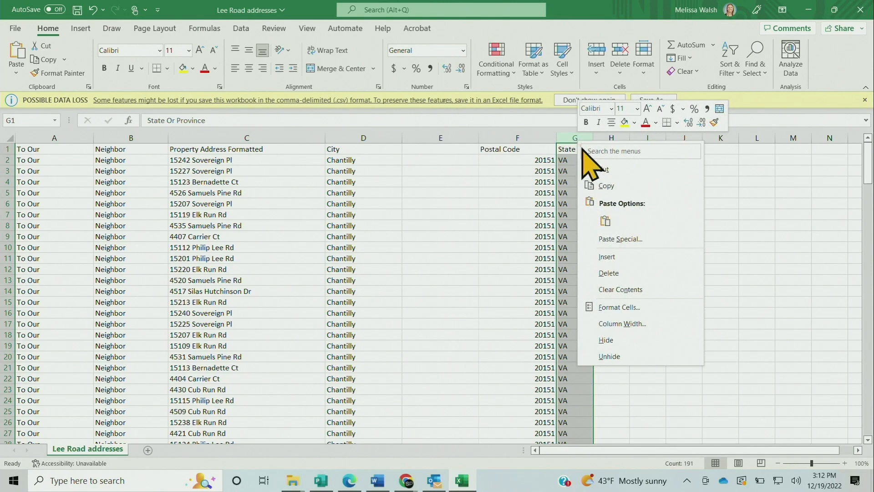
left_click(597, 170)
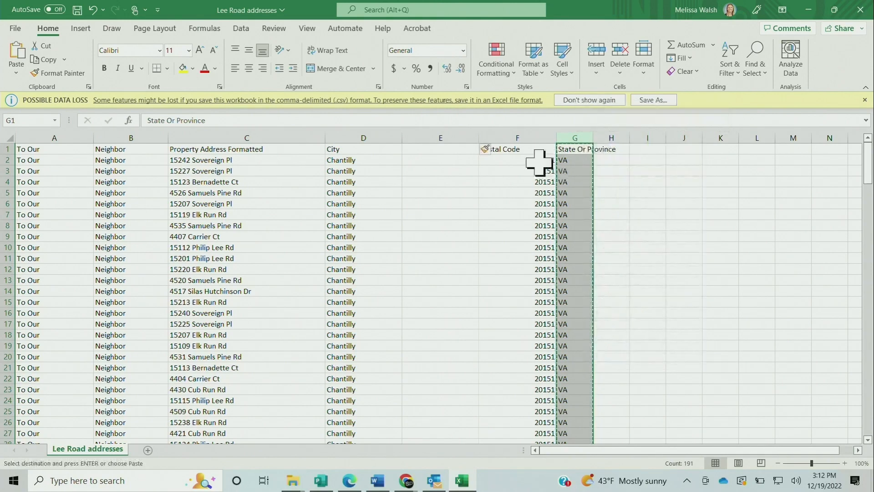
left_click(434, 136)
right_click(434, 144)
left_click(461, 223)
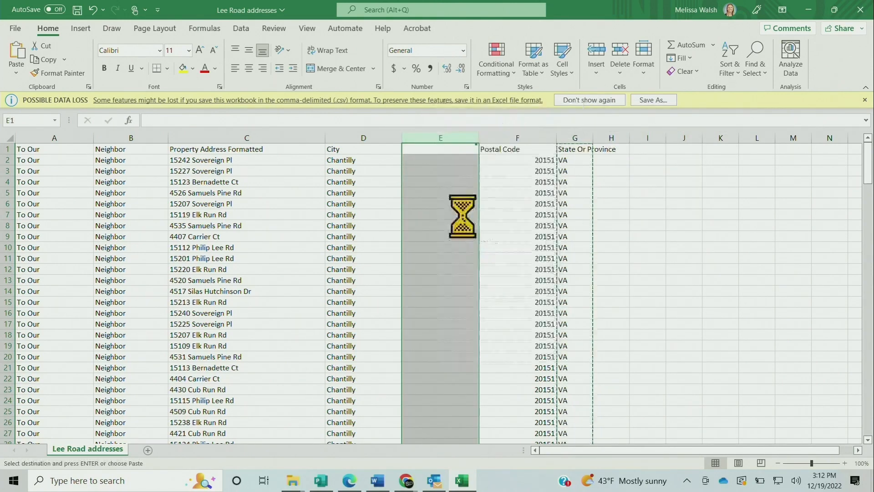
Save the reordered Lee Road addresses sheet and switch back to the Print Center postcard in Chrome
left_click(597, 214)
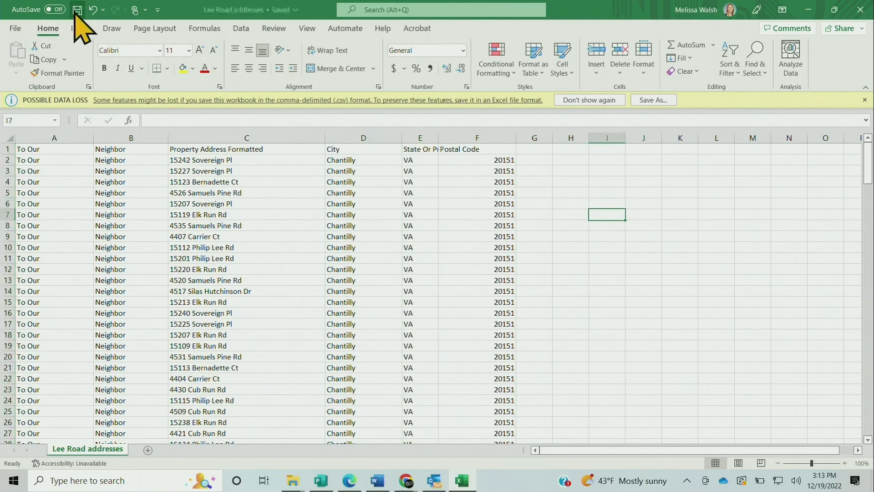
left_click(408, 481)
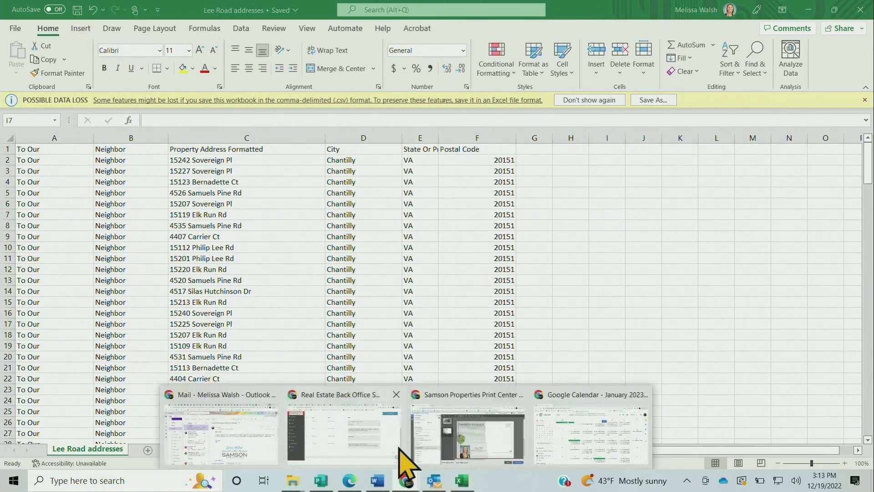
left_click(448, 424)
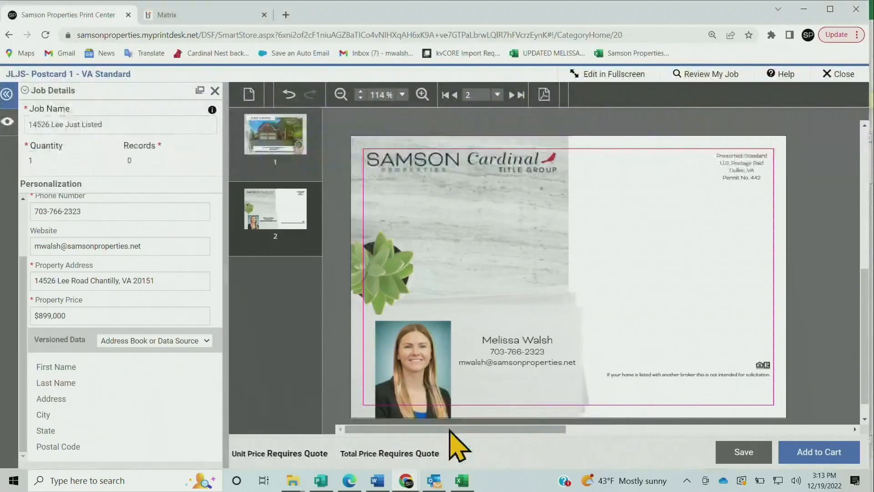
Upload the reordered "Lee Road addresses.csv" from Downloads as the postcard's versioned data source
left_click(170, 341)
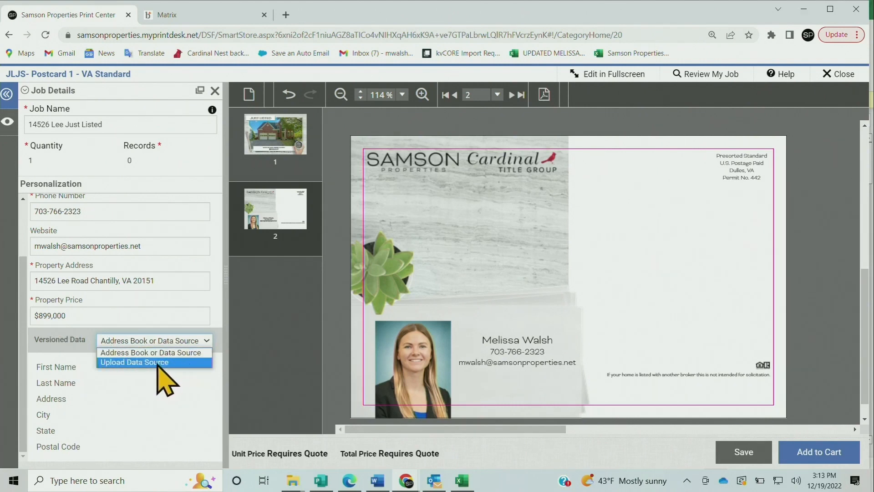
left_click(123, 363)
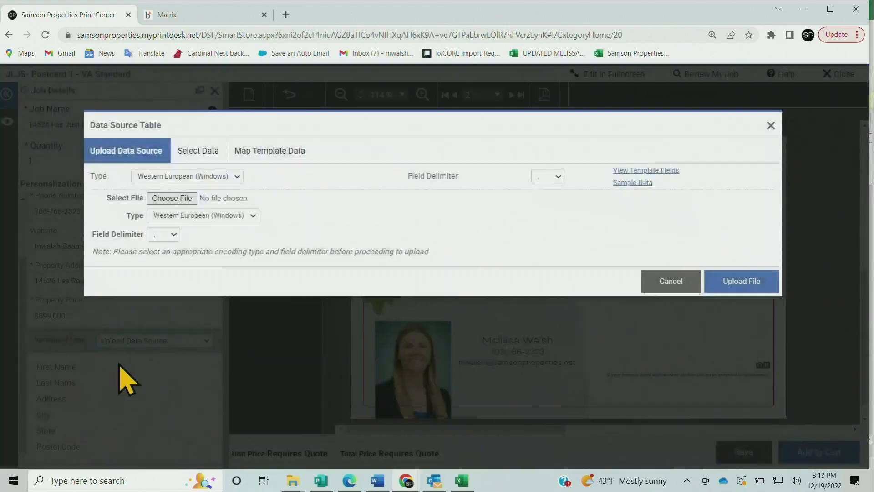
left_click(171, 198)
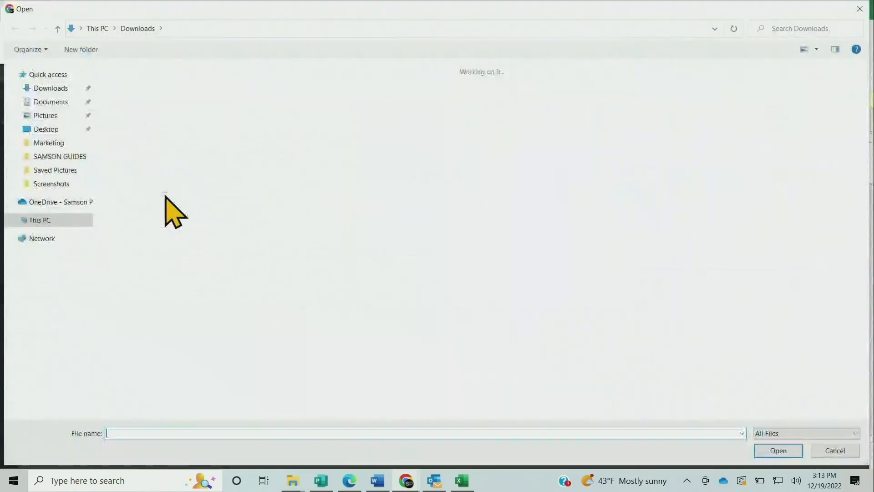
left_click(133, 136)
double_click(134, 134)
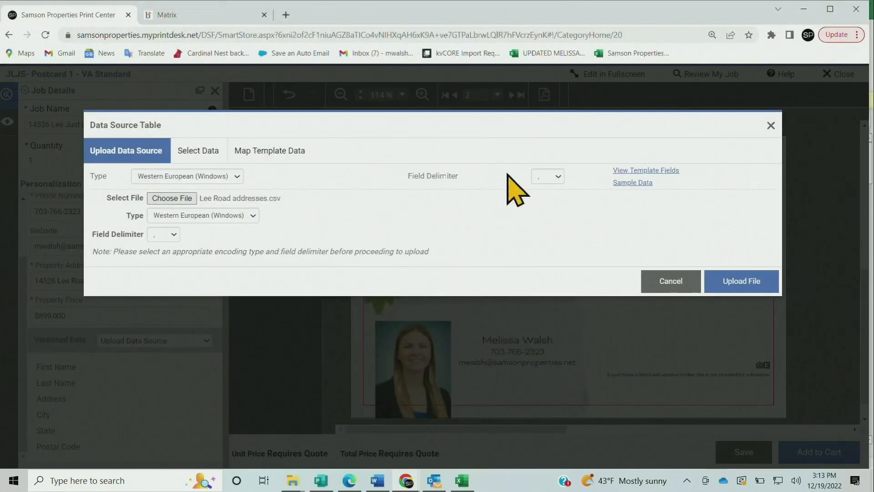
left_click(722, 279)
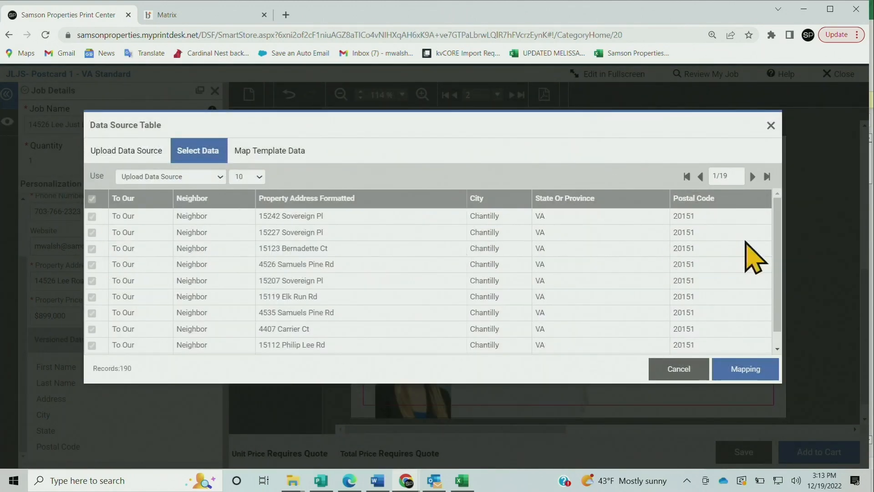
Proceed to the template mapping and map First Name to To Our and Last Name to Neighbor
left_click(754, 371)
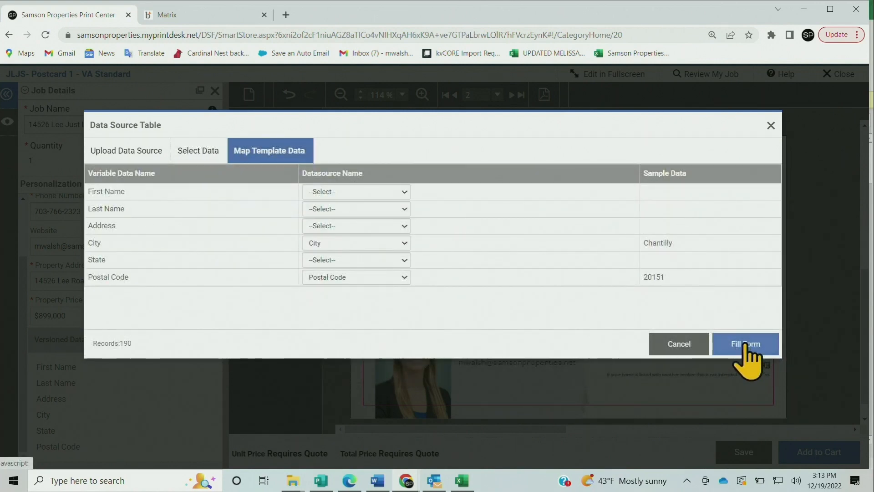
left_click(370, 191)
left_click(372, 213)
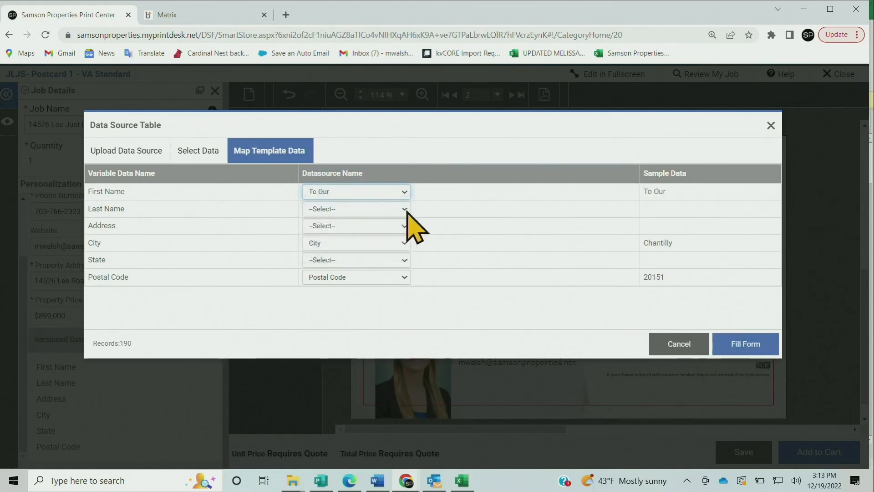
left_click(401, 210)
left_click(388, 238)
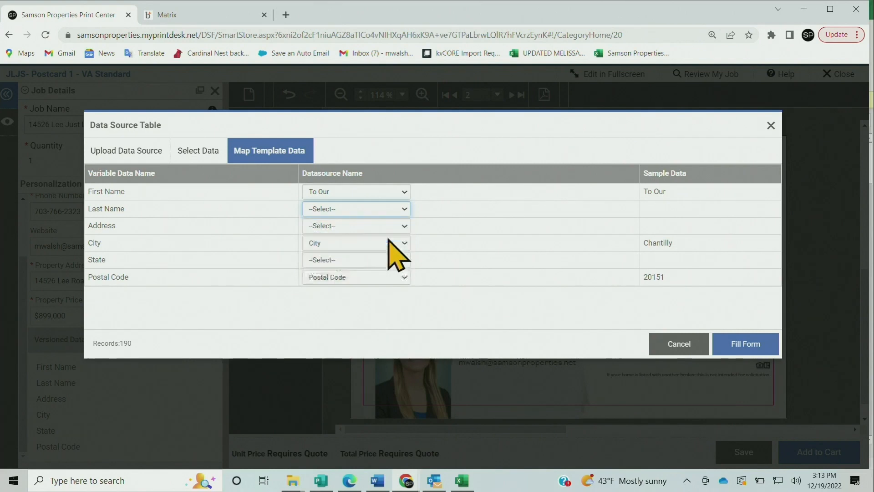
Map Address to Property Address Formatted and State to State Or Province, and fill the form with the mapped records
left_click(407, 225)
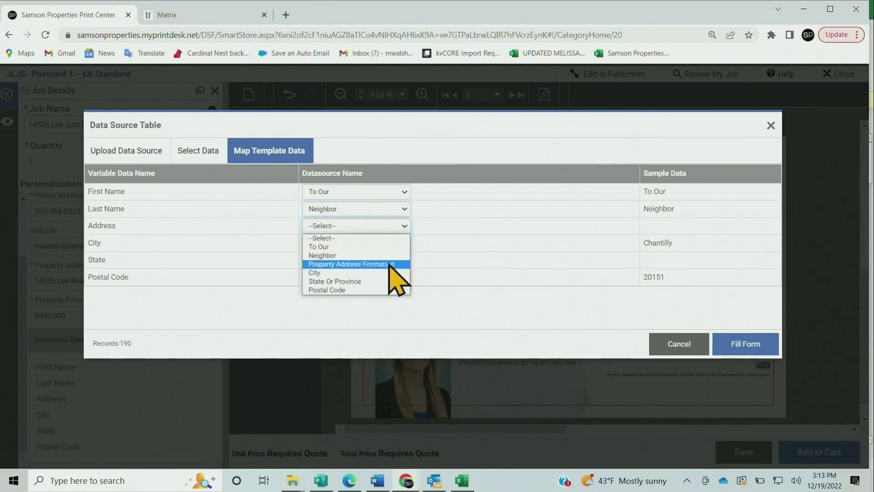
left_click(388, 264)
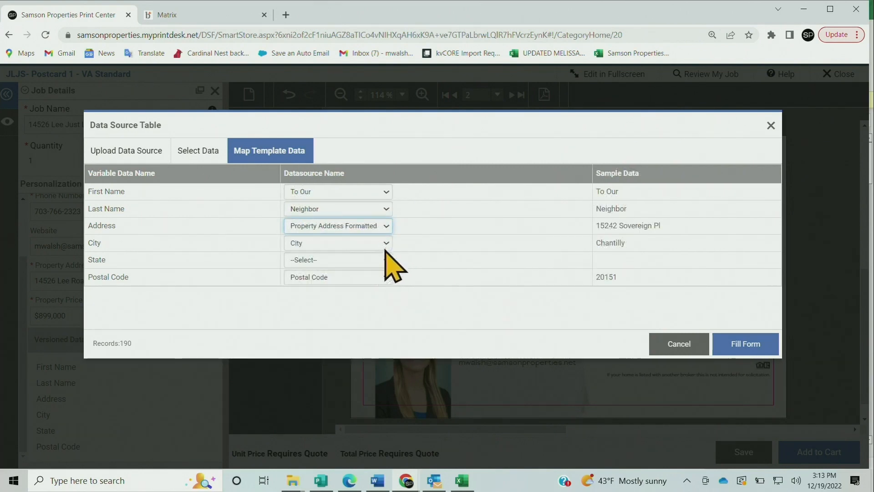
left_click(386, 262)
left_click(353, 316)
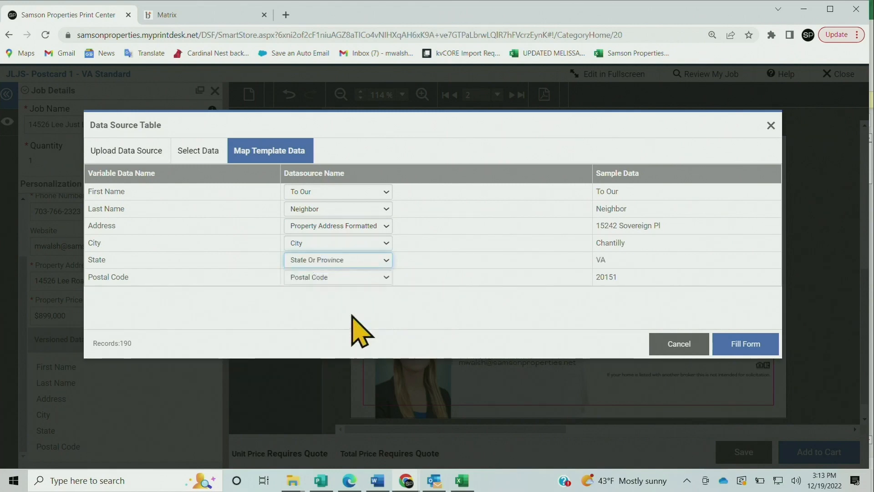
left_click(743, 345)
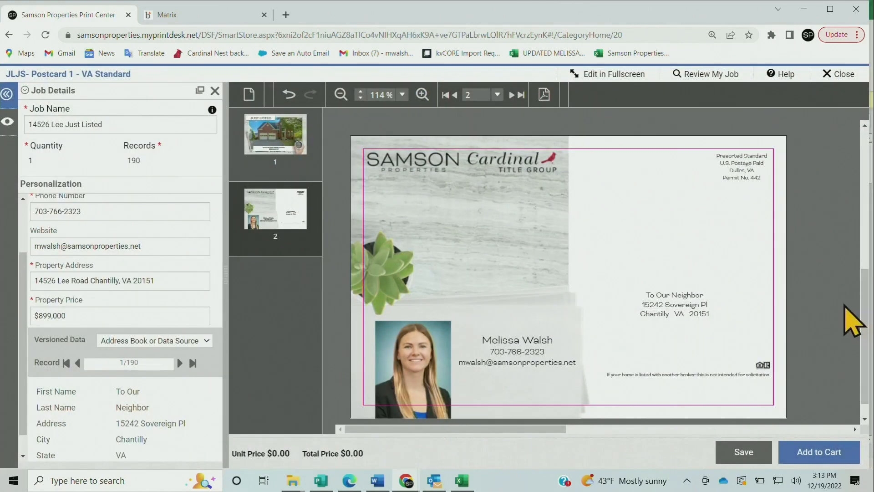
Update the postcard preview as required for adding to the cart, and check both sides of the proof
scroll(830, 292, "down", 1)
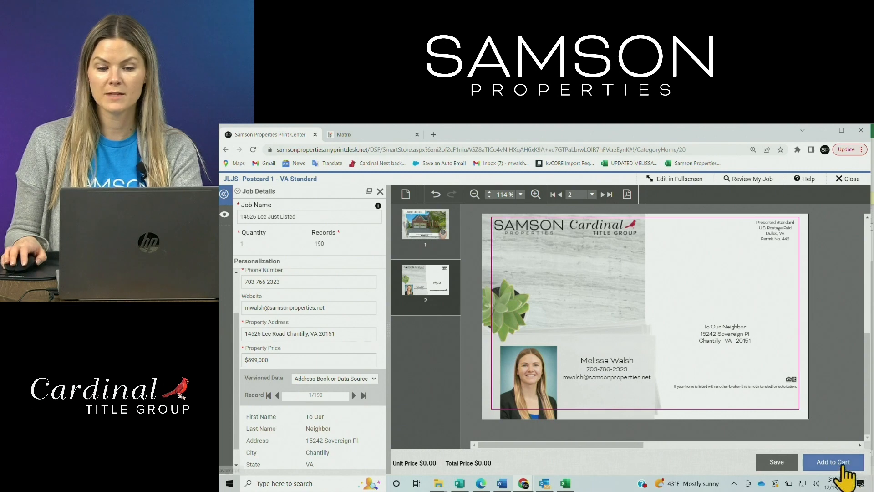
left_click(833, 462)
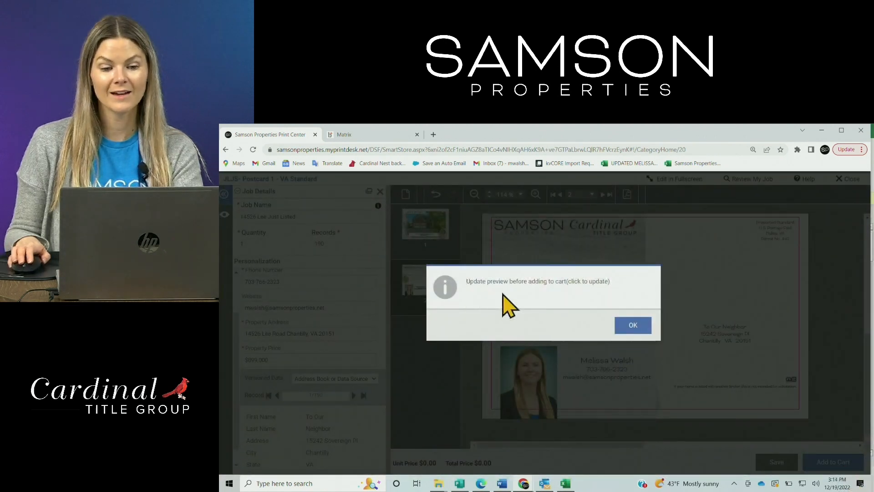
left_click(633, 325)
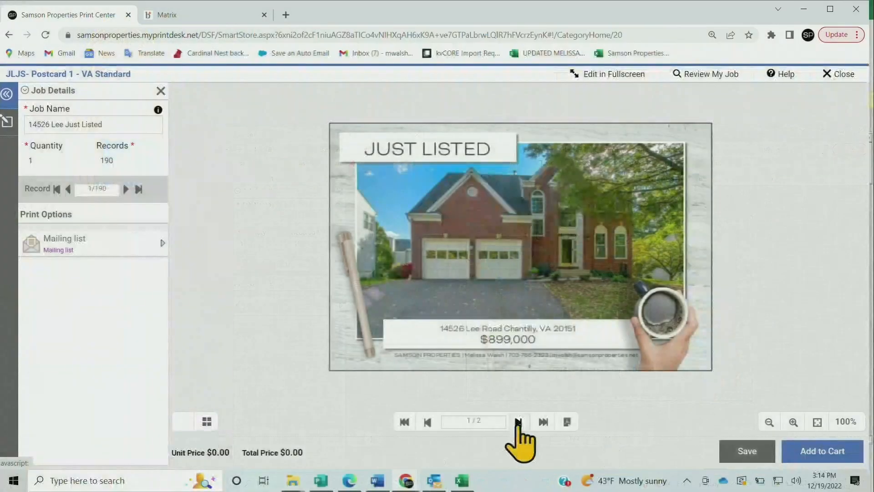
left_click(519, 421)
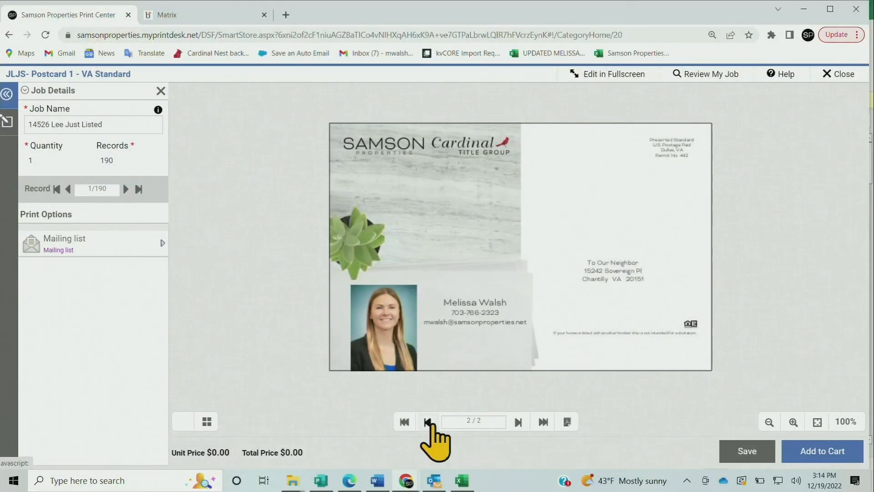
left_click(429, 422)
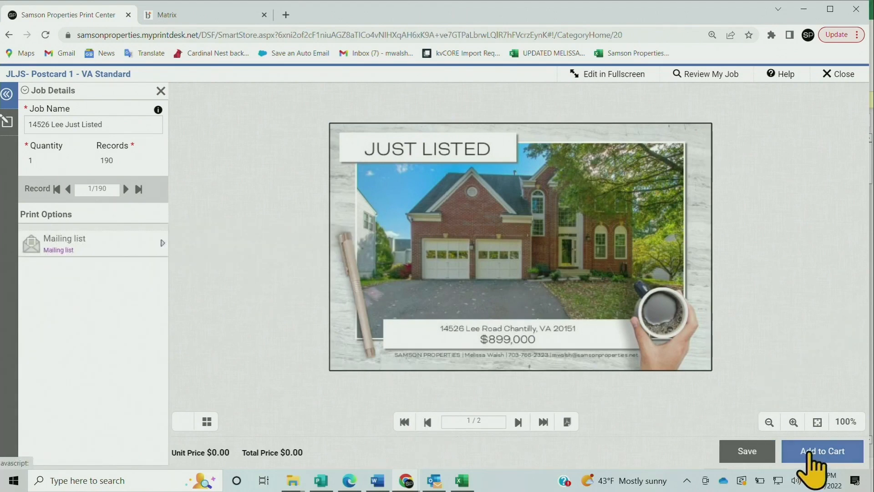
Add the Just Listed postcard job to the cart, approve it as reviewed, and open the cart
left_click(812, 455)
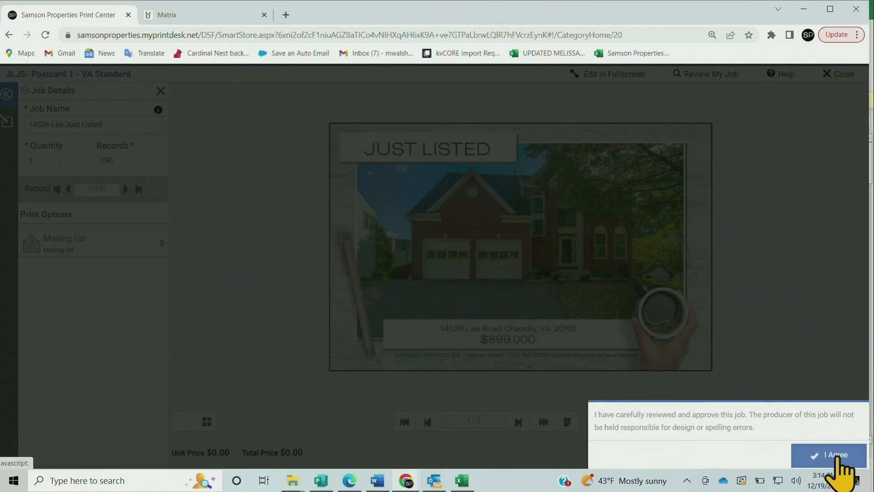
left_click(833, 451)
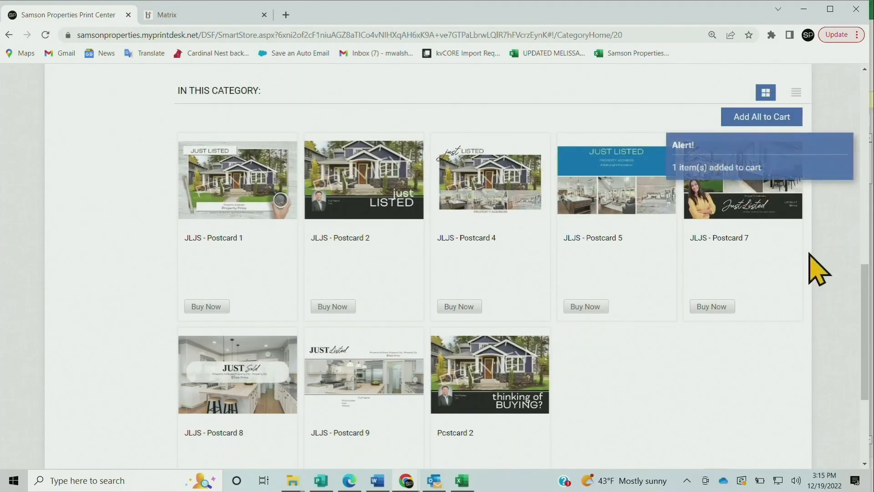
scroll(804, 250, "up", 10)
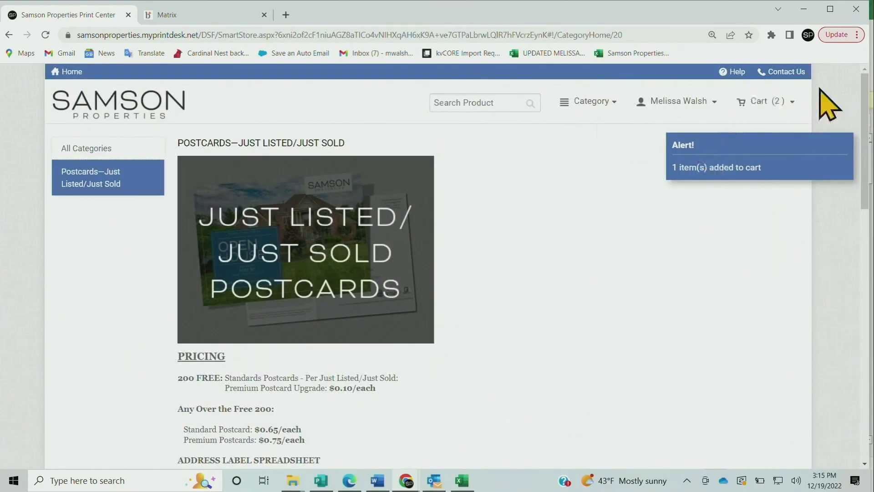
left_click(761, 104)
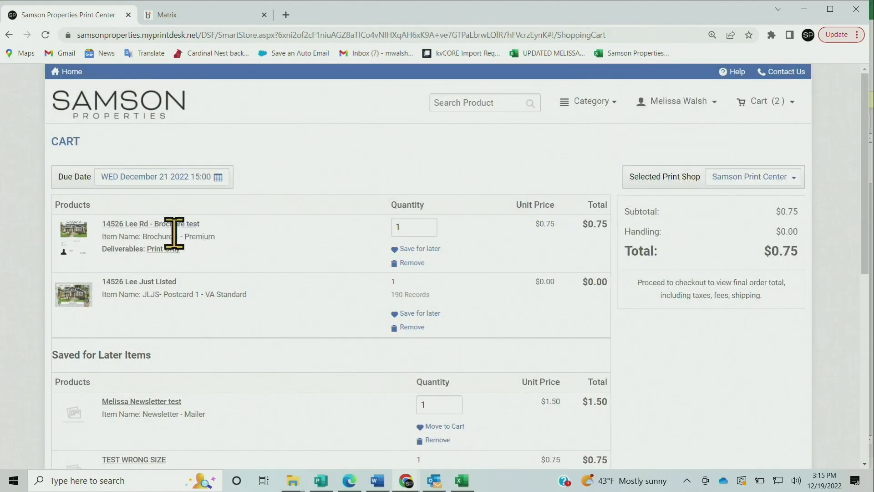
Save the brochure test item for later and proceed to checkout with only the Just Listed postcard
left_click(437, 249)
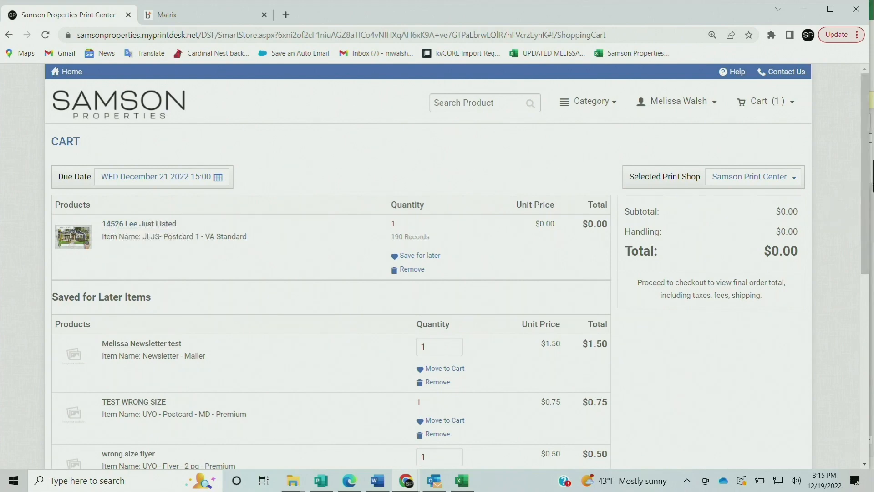
left_click_drag(870, 169, 869, 364)
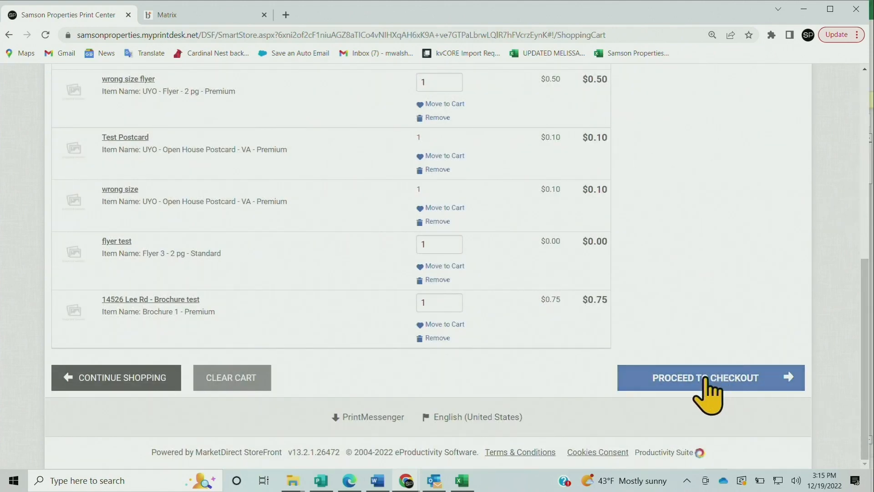
left_click_drag(706, 378, 563, 351)
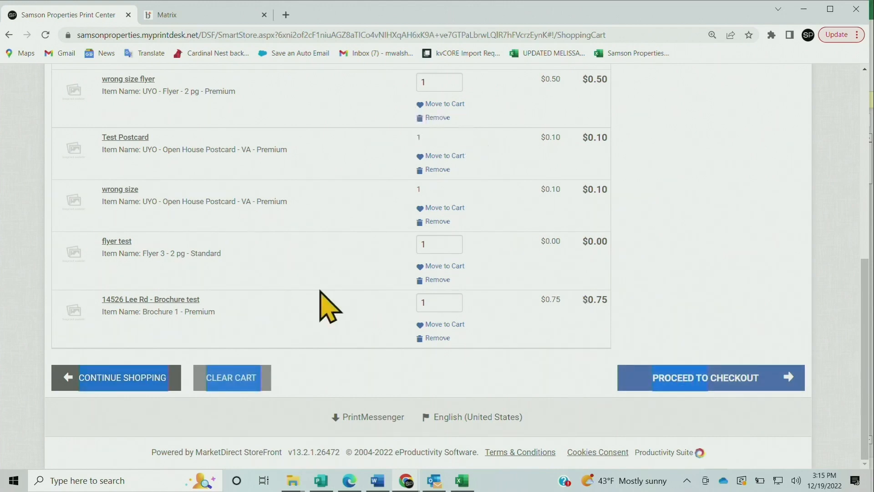
left_click(691, 200)
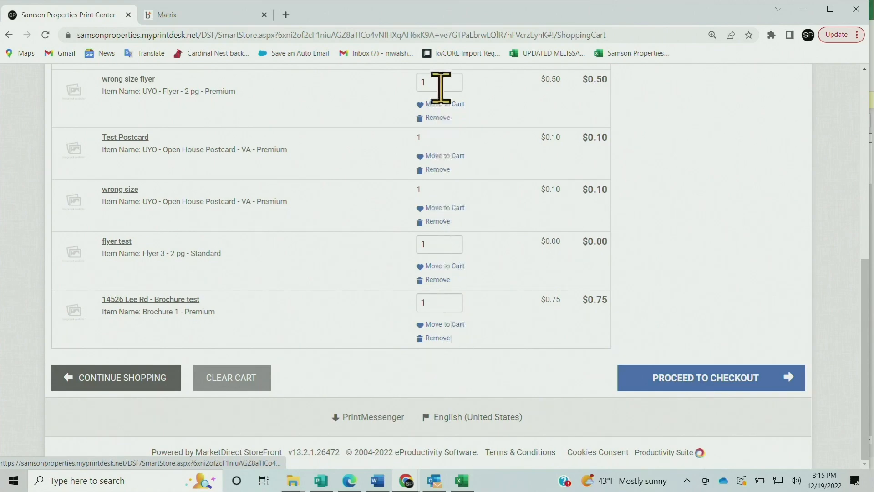
scroll(781, 238, "up", 8)
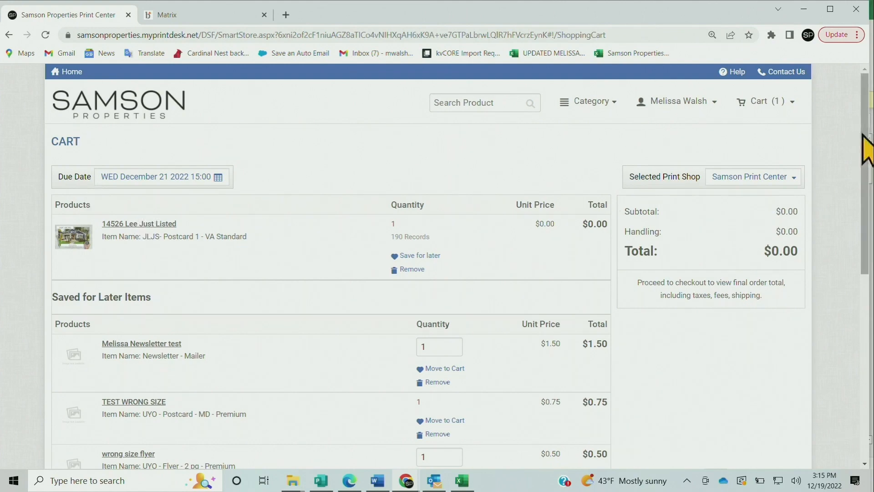
left_click_drag(864, 164, 843, 341)
left_click(738, 382)
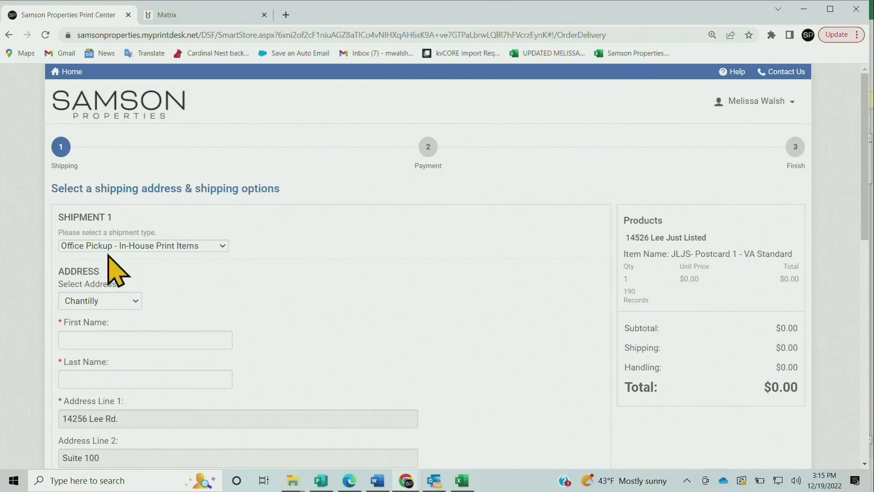
Use Office Pickup - In-House Print Items as the shipment type and Chantilly as the pickup address
left_click(214, 246)
left_click(252, 247)
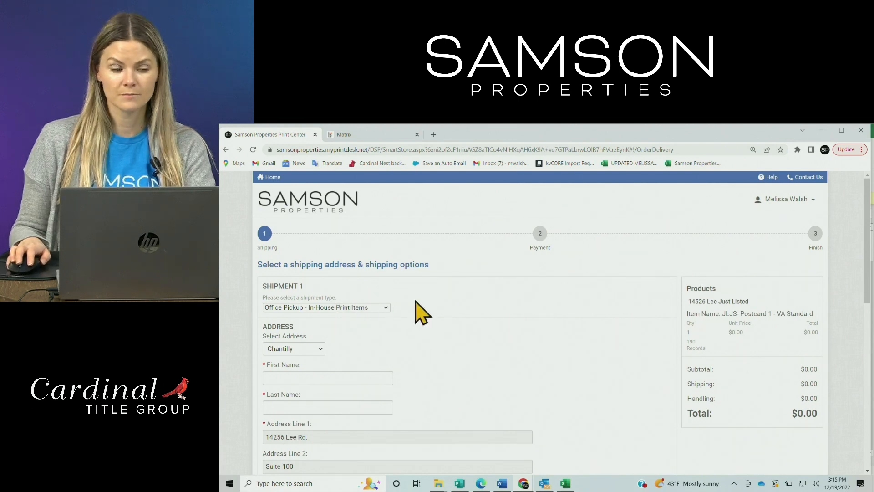
scroll(410, 319, "down", 1)
left_click(346, 334)
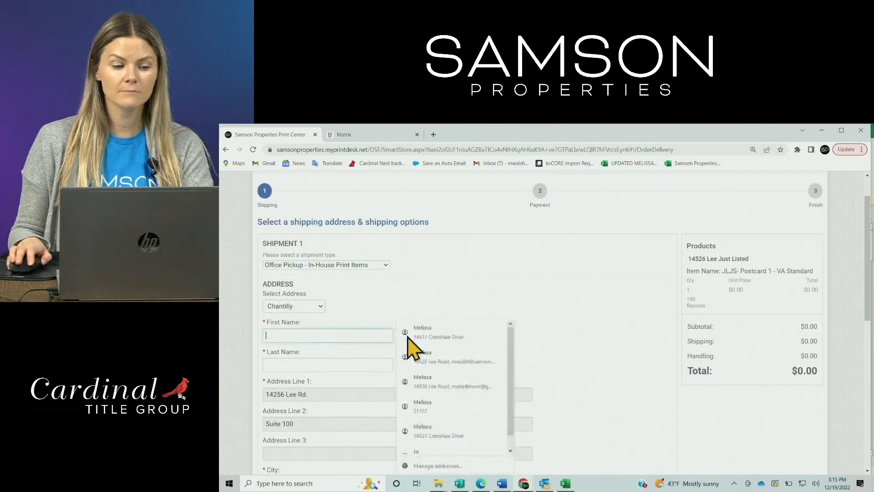
scroll(479, 296, "down", 2)
left_click(285, 220)
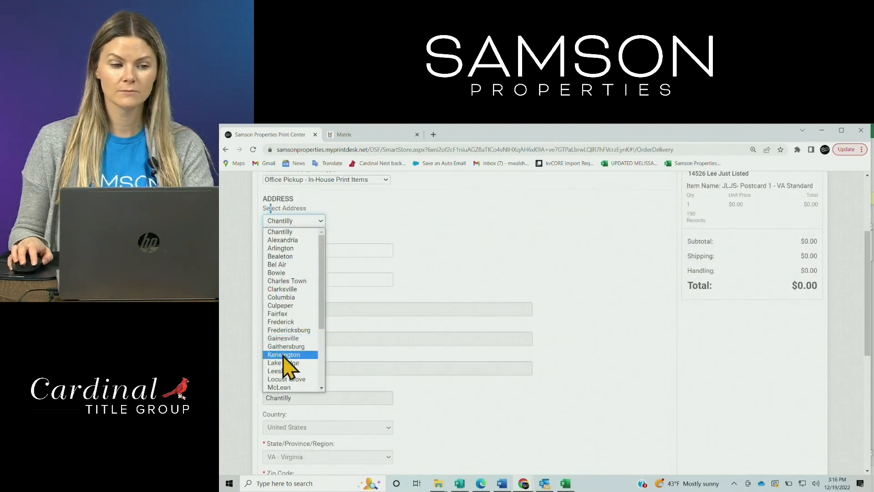
left_click(296, 237)
Enter the pickup recipient's first and last name for the Chantilly office address
left_click(306, 248)
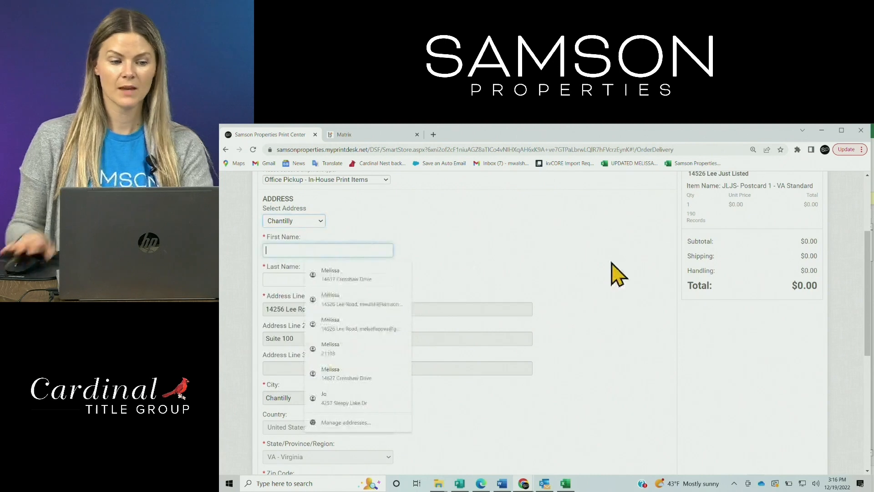
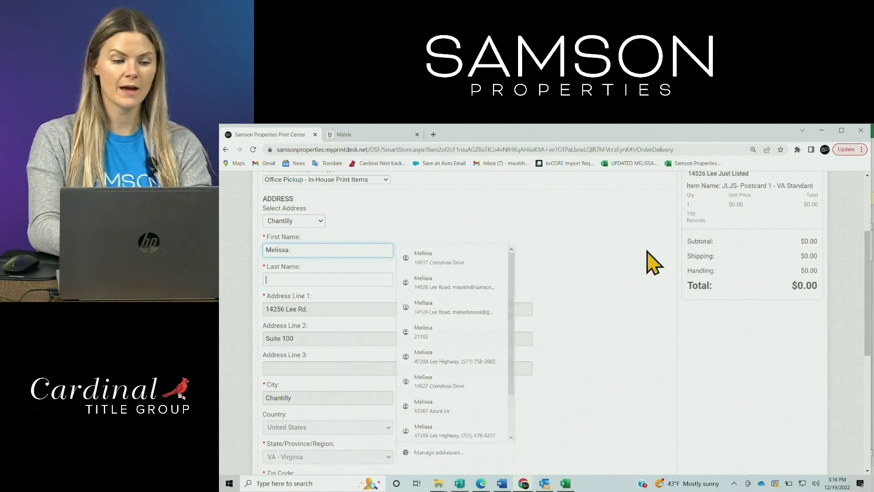
key("Tab")
key("Tab")
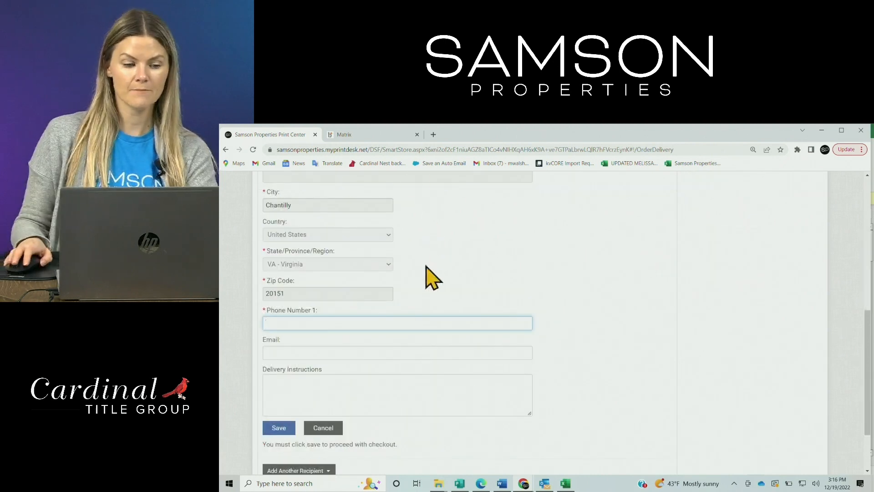
Fill in the recipient's phone number and e-mail address for the Chantilly pickup
left_click(289, 323)
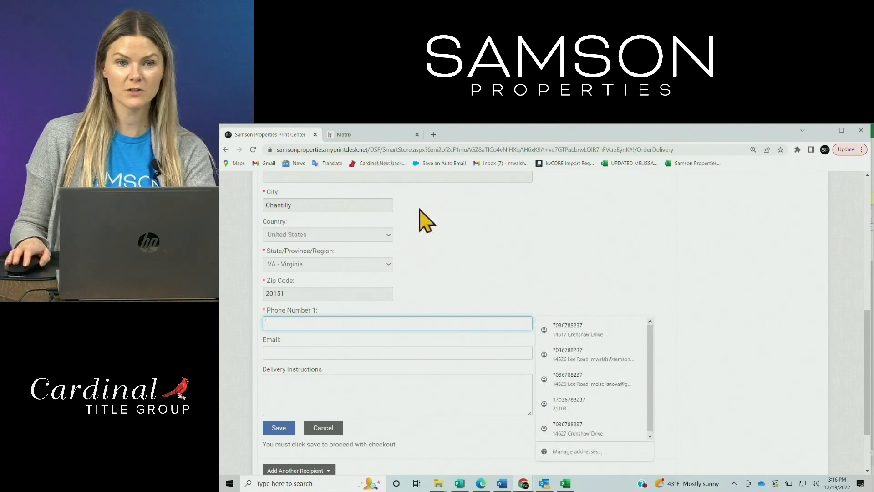
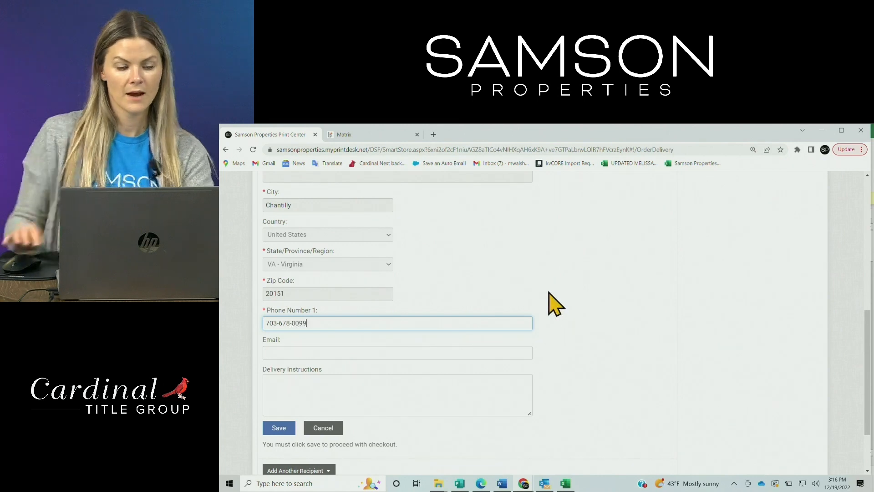
left_click(509, 354)
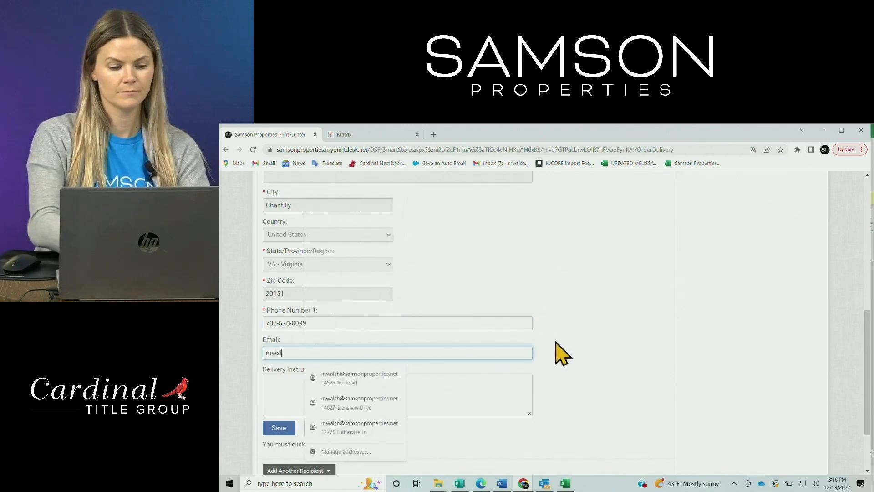
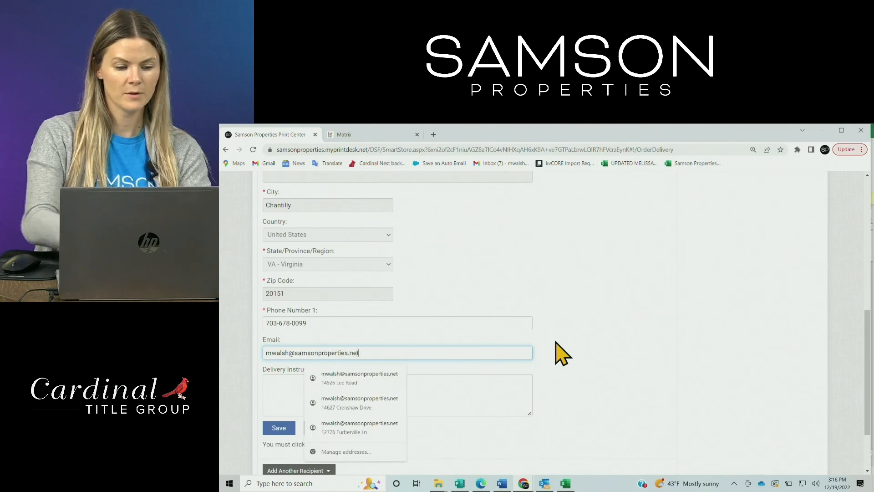
Add the delivery instructions "thank you print center staff!" and save the pickup address
left_click(479, 400)
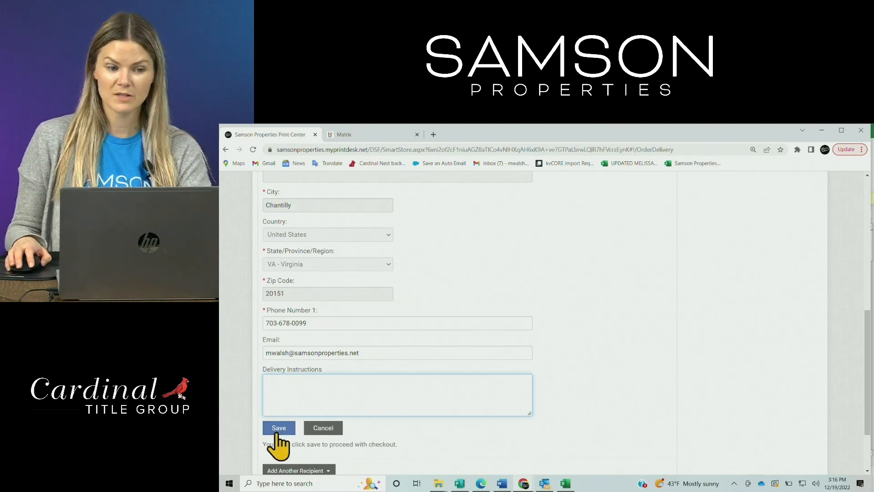
type("thank you ")
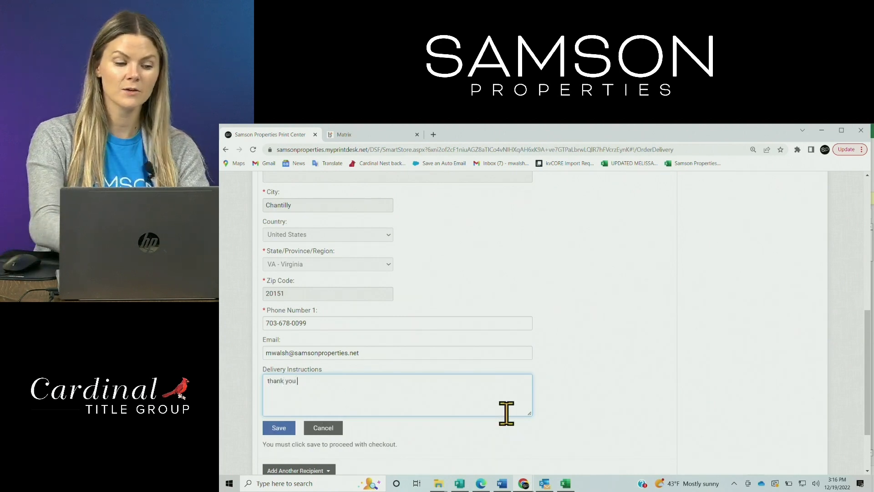
type("print ")
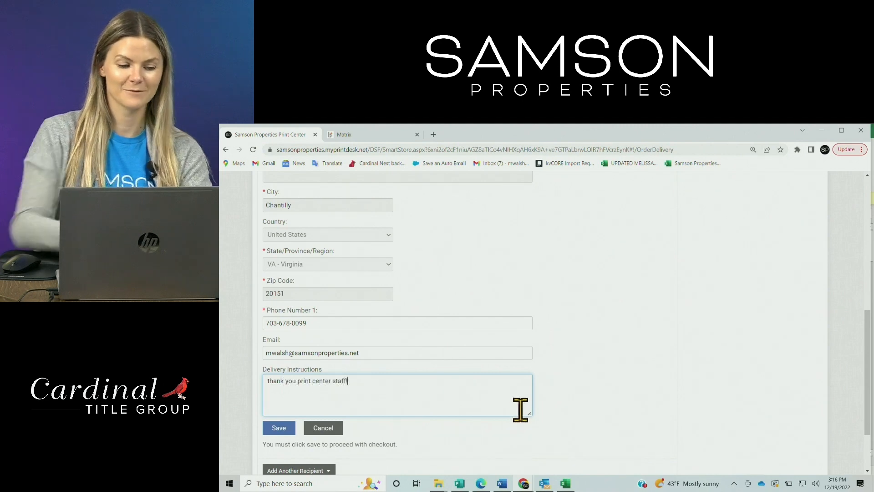
type("center staff!")
left_click(282, 429)
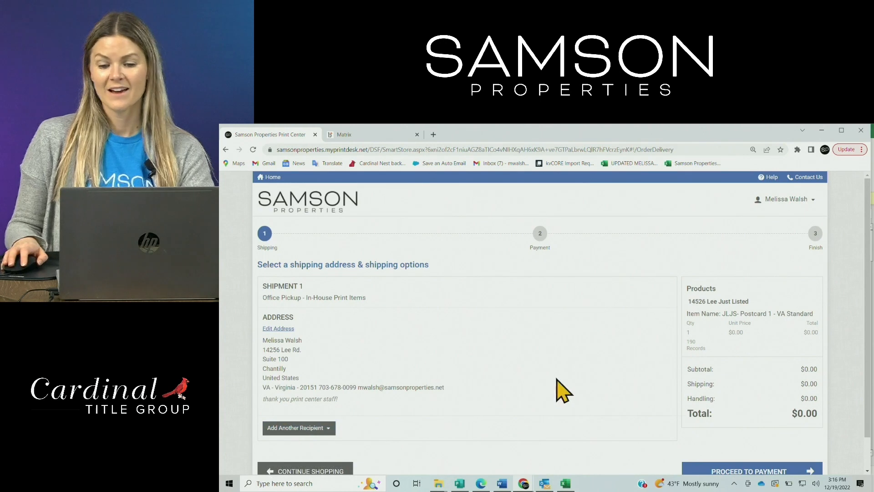
Proceed to payment for the Just Listed postcard order, and review the order confirmation through to the shipment details
scroll(564, 390, "down", 1)
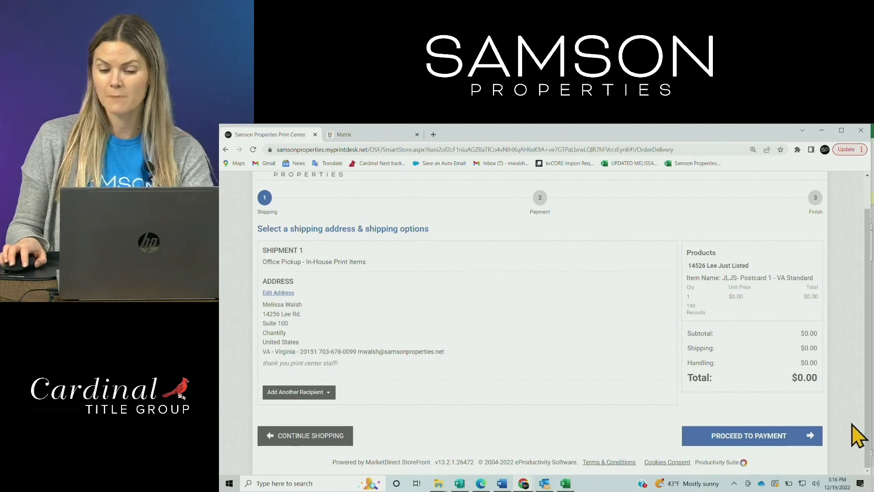
left_click(759, 449)
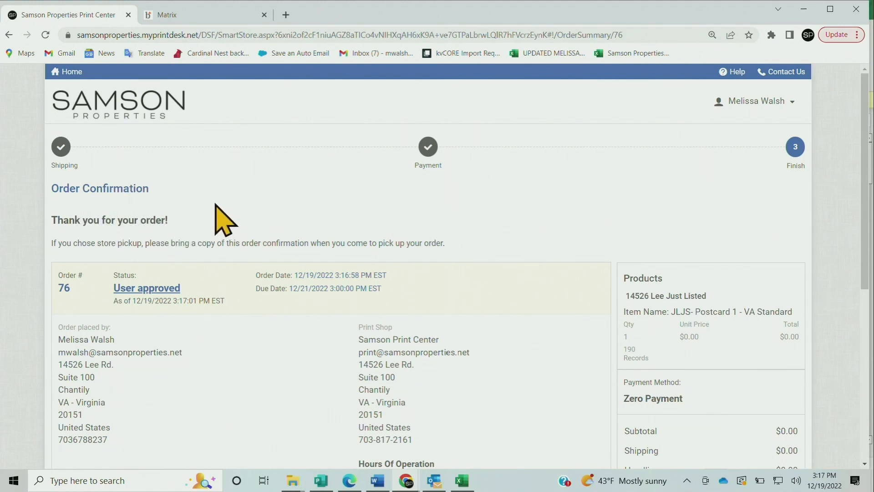
scroll(196, 221, "down", 1)
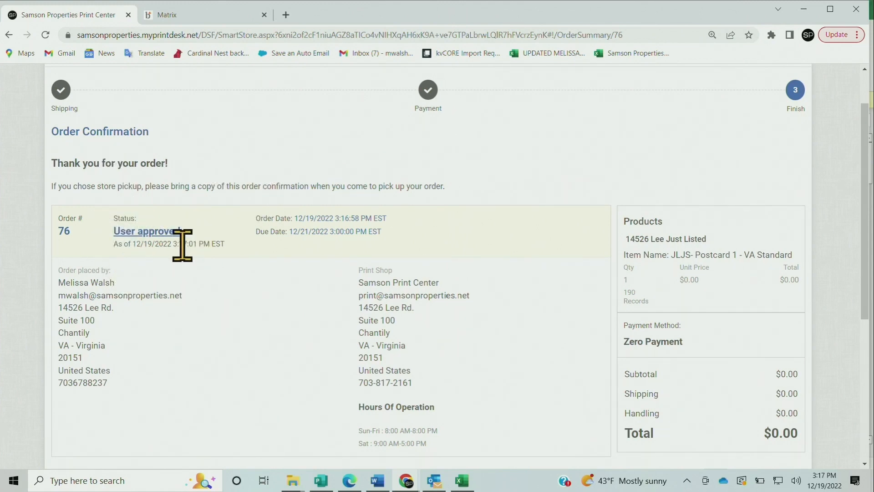
scroll(185, 251, "down", 1)
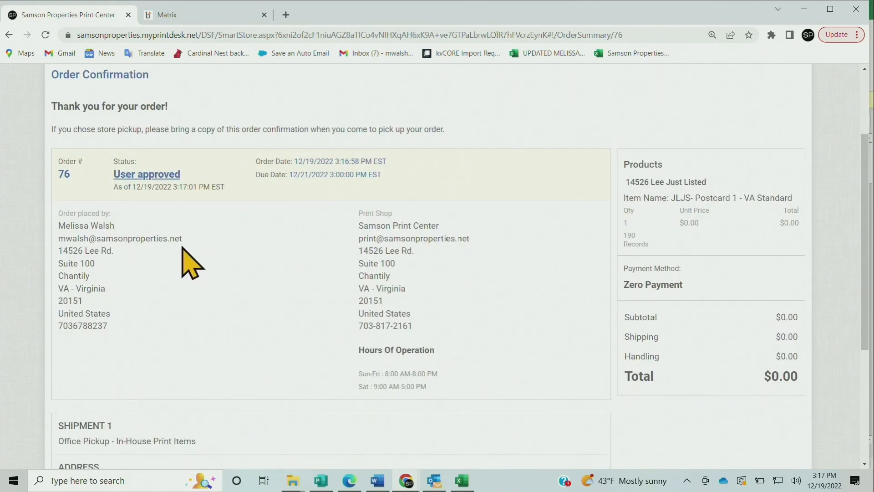
scroll(187, 268, "down", 1)
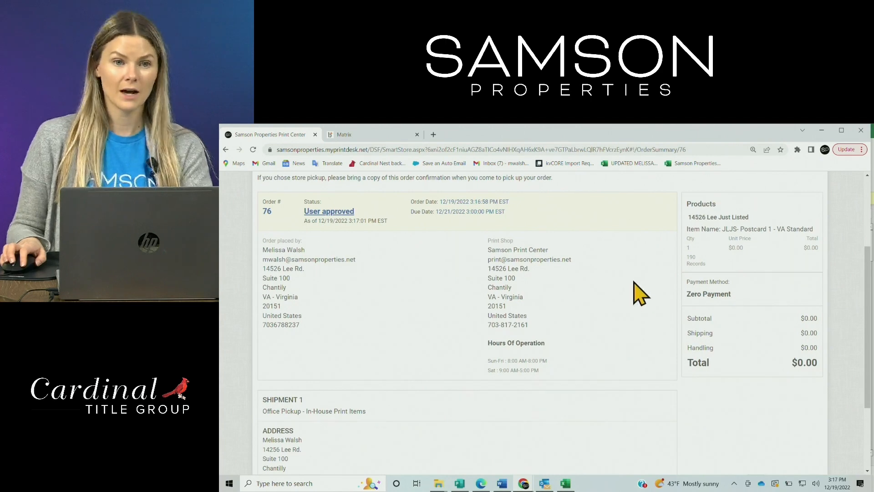
scroll(638, 292, "down", 3)
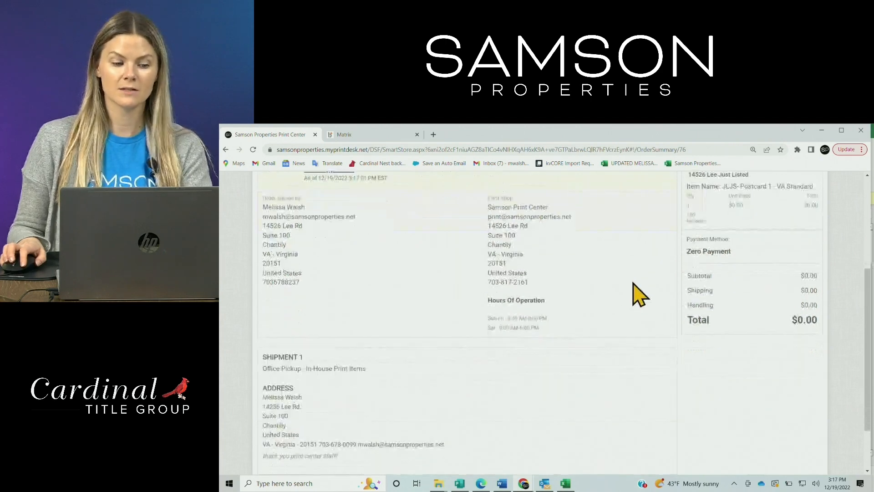